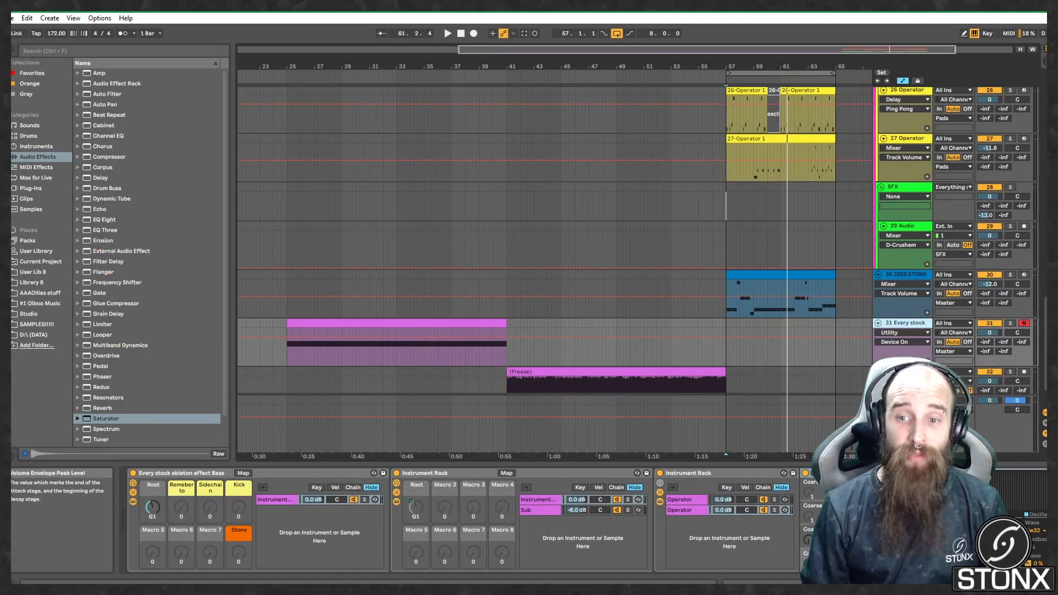
Step: Solo the first Operator chain in the nested Instrument Rack and examine its oscillator A and B settings and volume envelope
drag(915, 581, 992, 582)
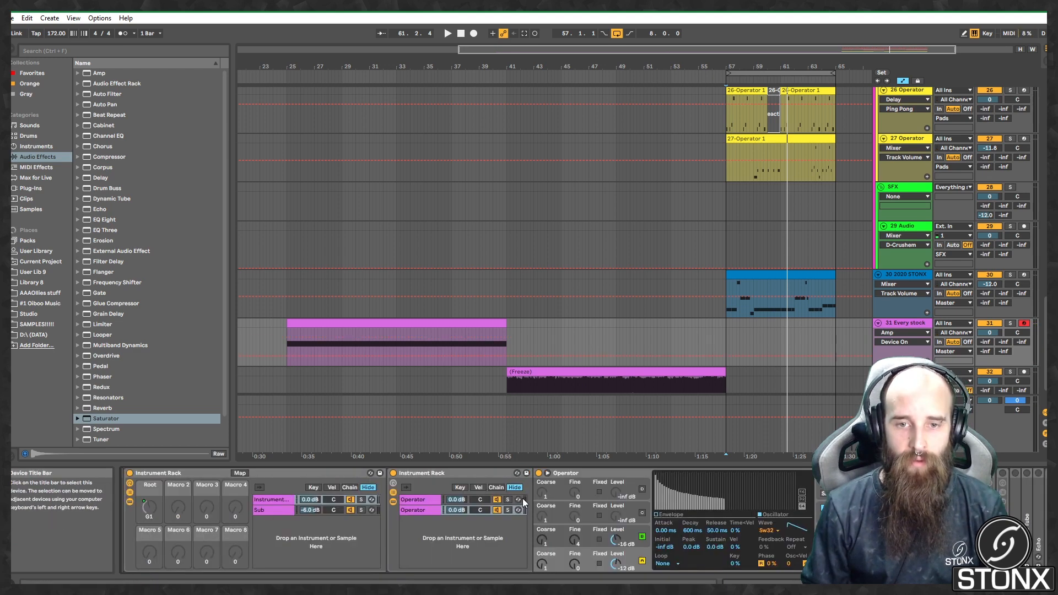
click(575, 529)
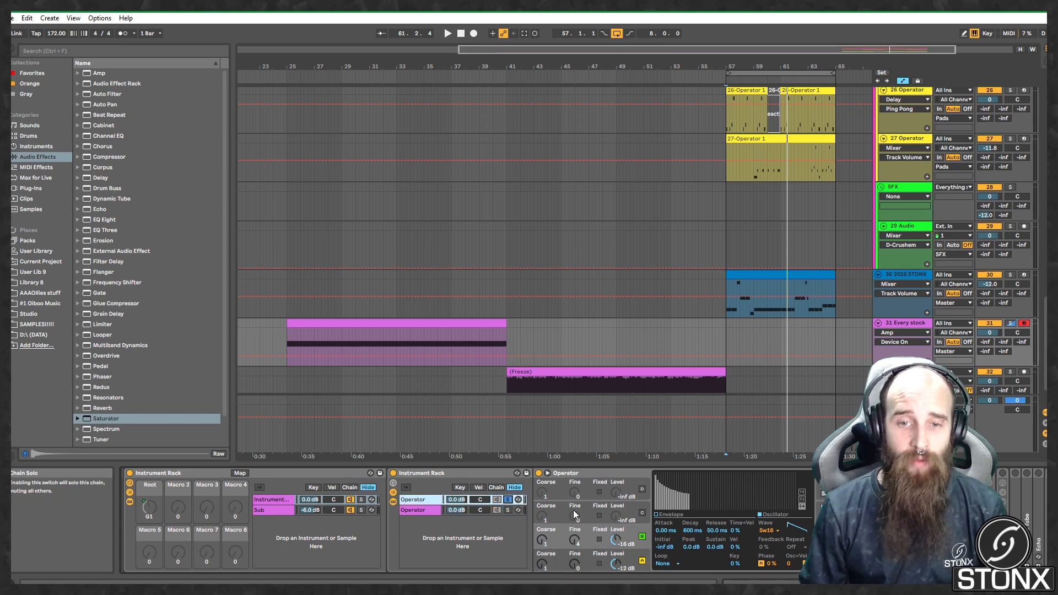
click(619, 474)
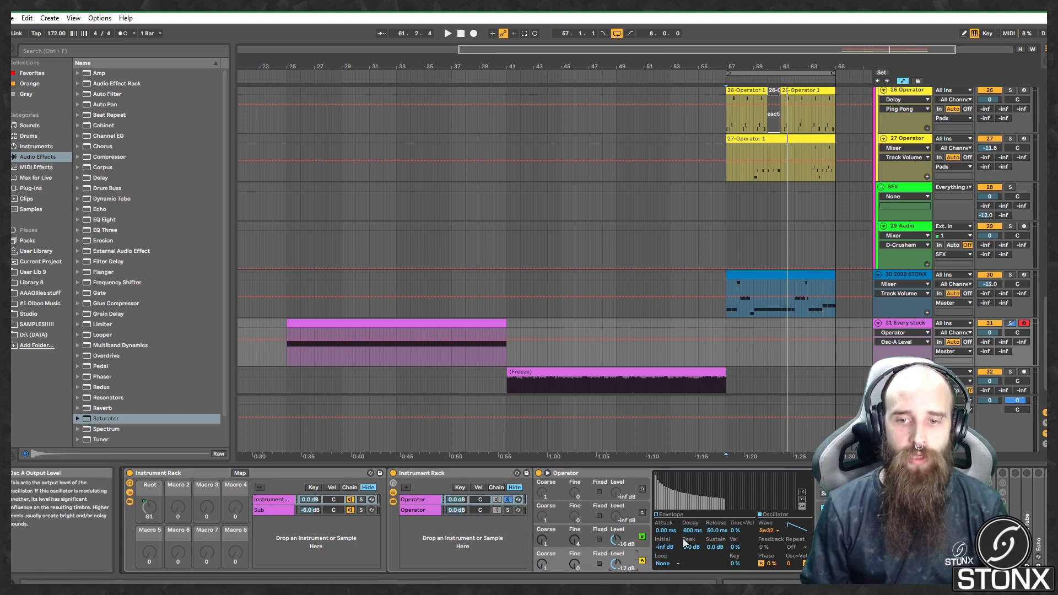
click(637, 537)
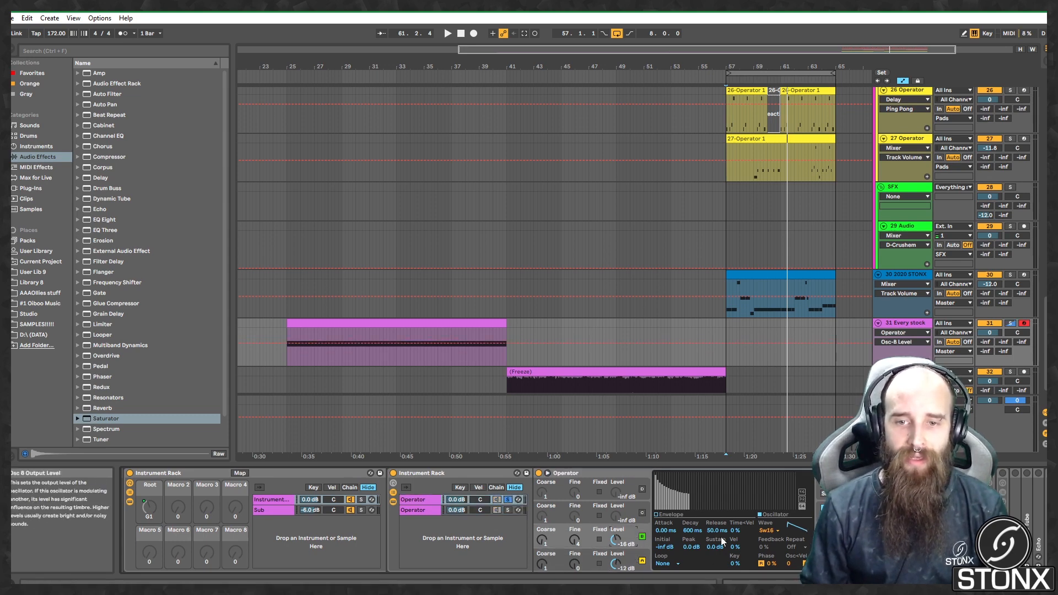
click(669, 515)
click(635, 557)
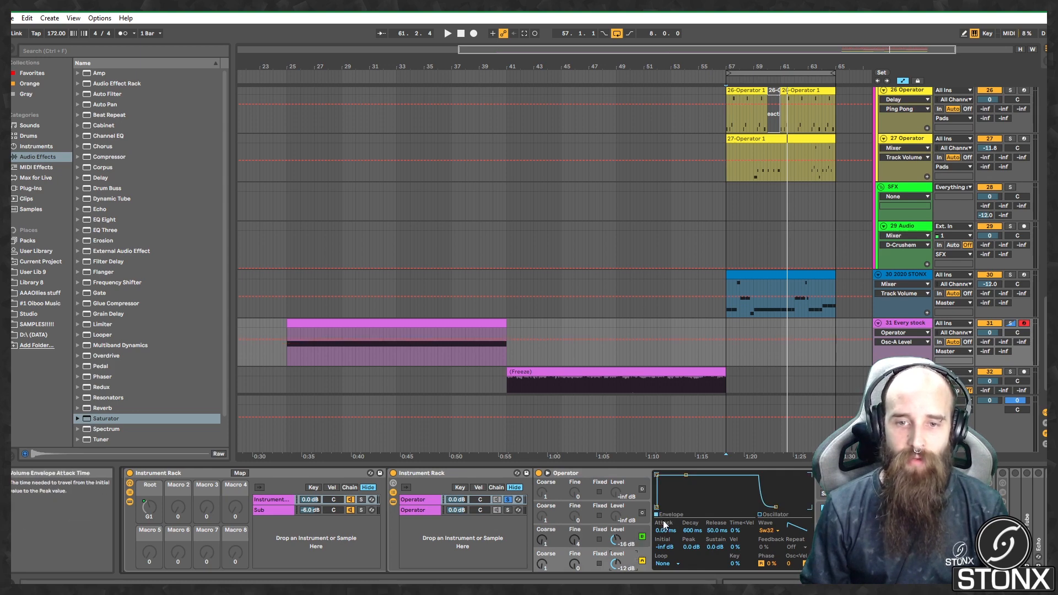
Step: Audition the two Operator chains of the nested Instrument Rack one after the other in solo
click(418, 509)
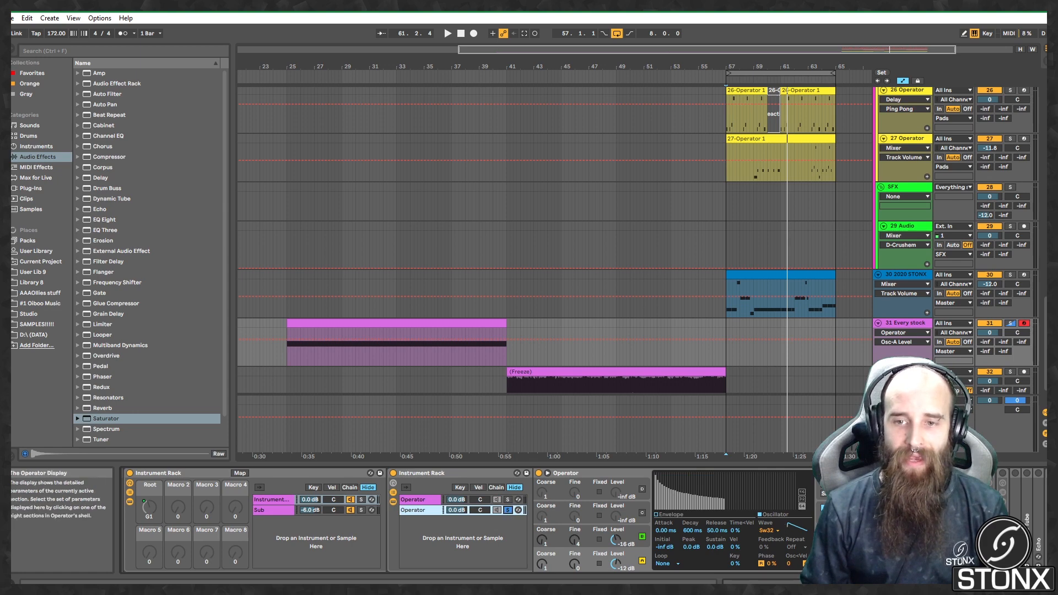
click(508, 500)
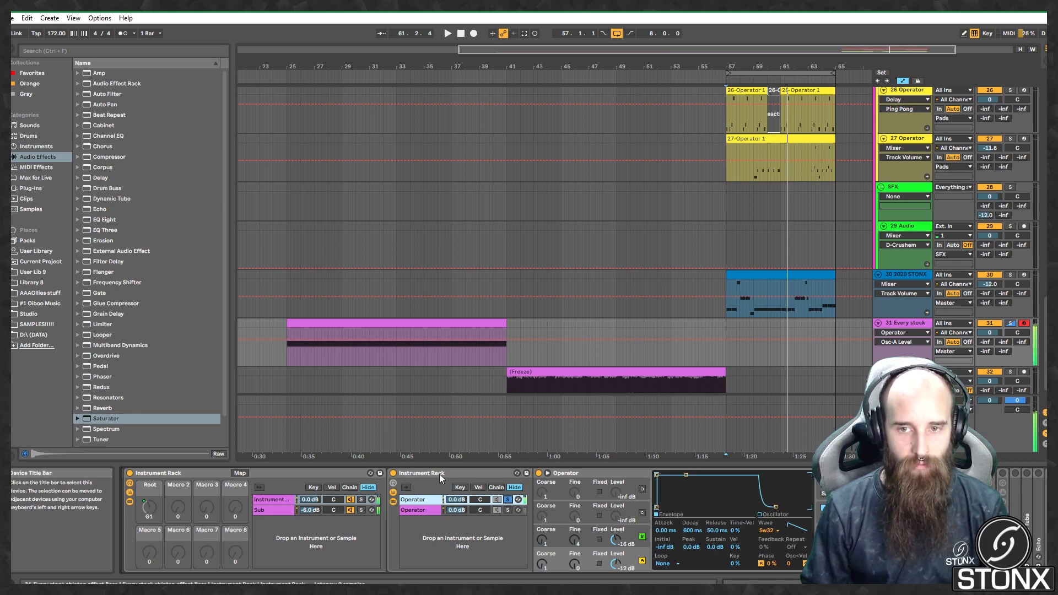
click(508, 510)
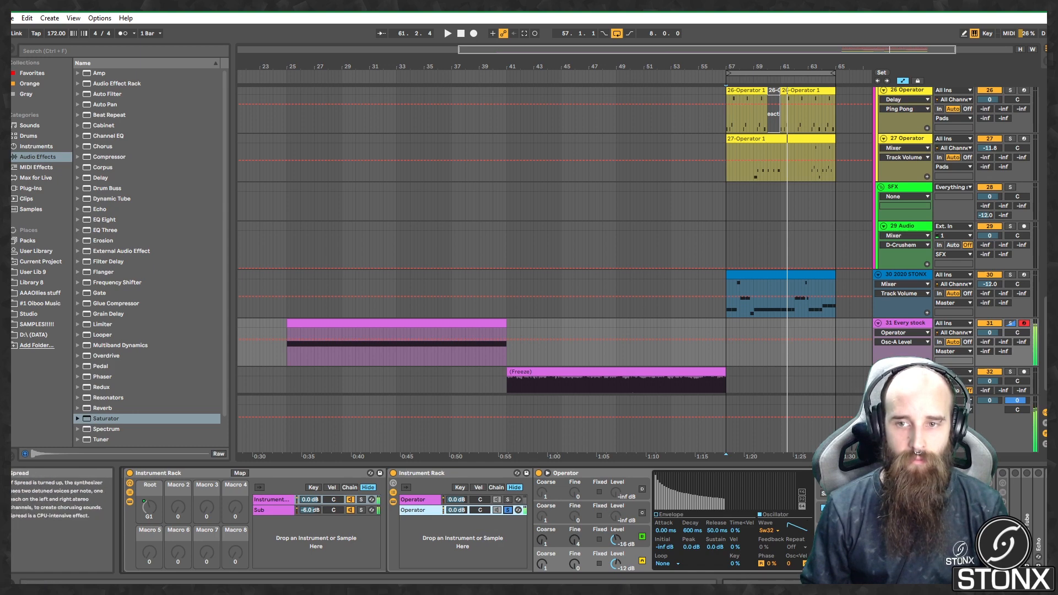
Step: Audition the Sub chain, solo the Instrument Rack chain instead, and clear the solo on the second Operator chain
click(308, 511)
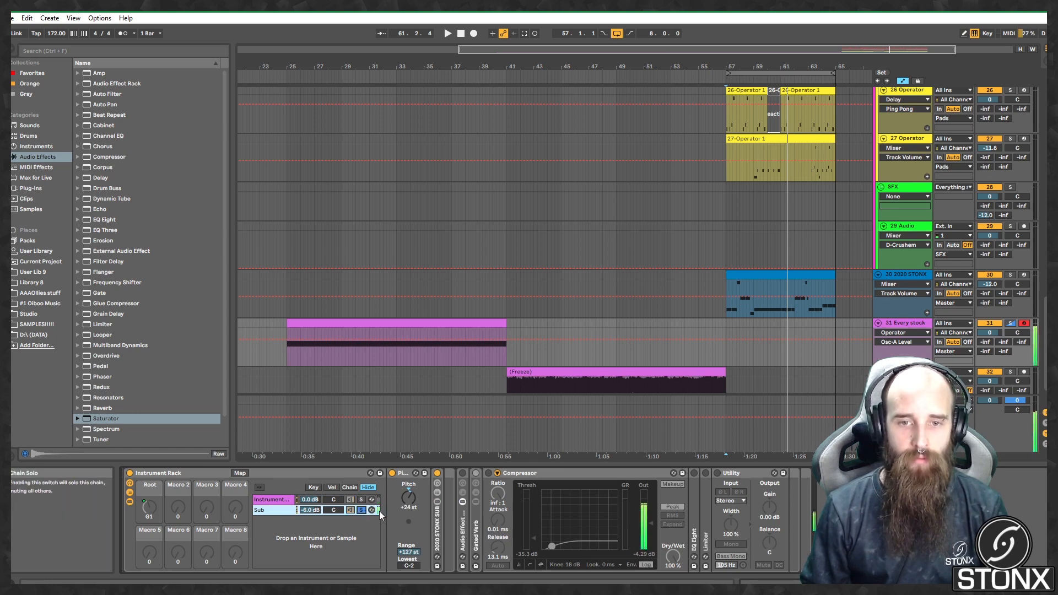
click(361, 499)
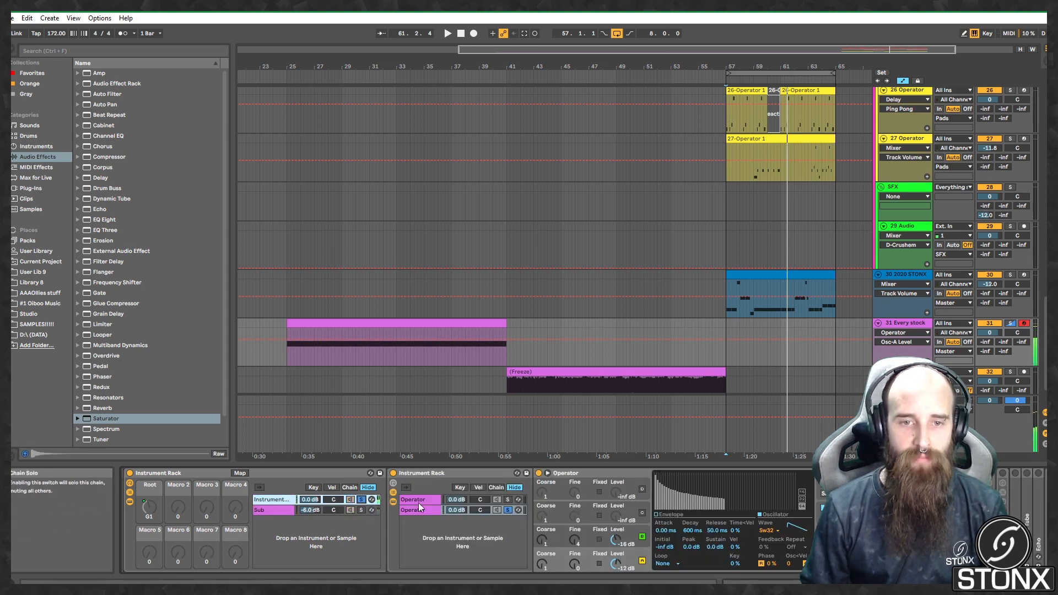
click(507, 508)
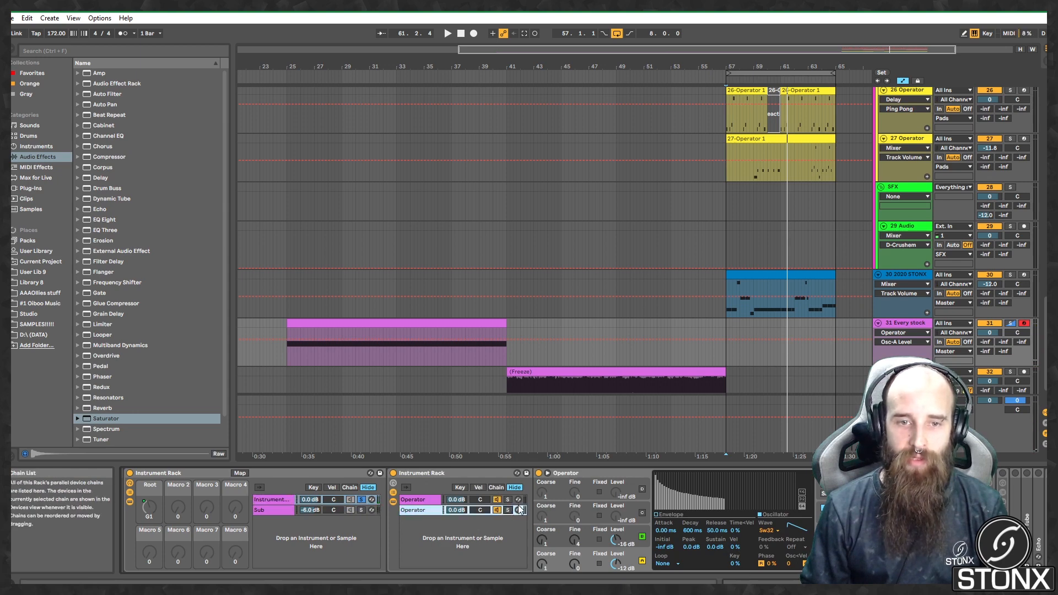
Step: Compare the first and second Operator chains in solo again, leaving neither of them soloed
click(311, 499)
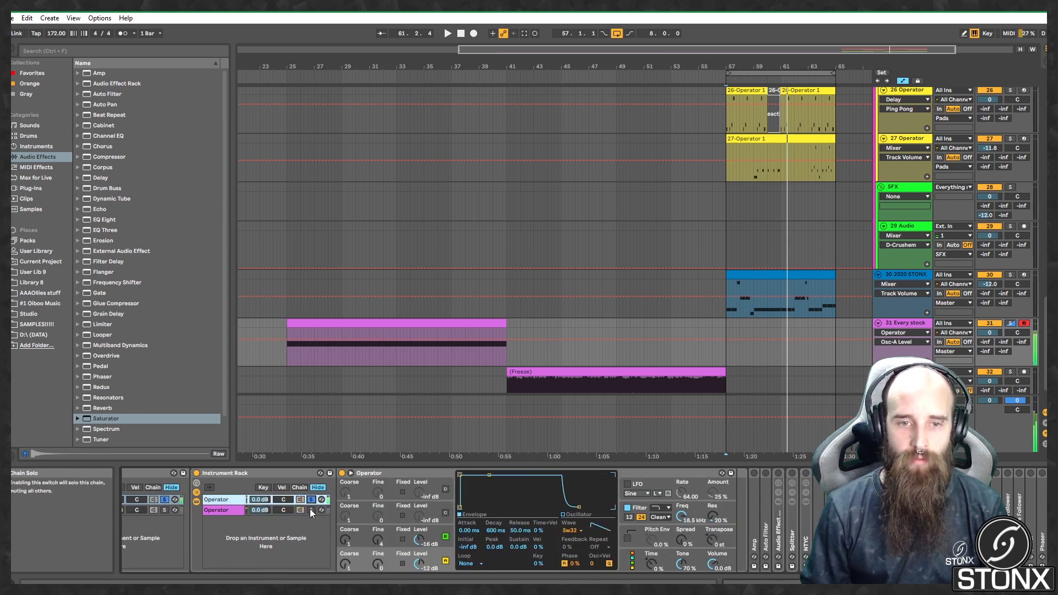
click(311, 511)
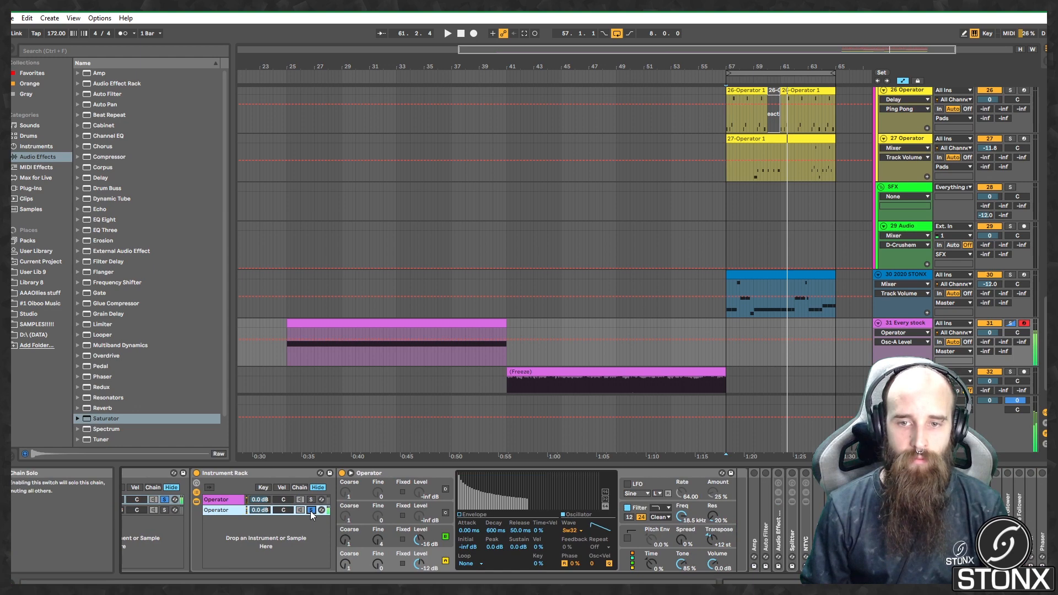
click(311, 511)
Step: Unfold the Amp after the Operators, switch it on, and compare the sound with it bypassed and active
double_click(756, 489)
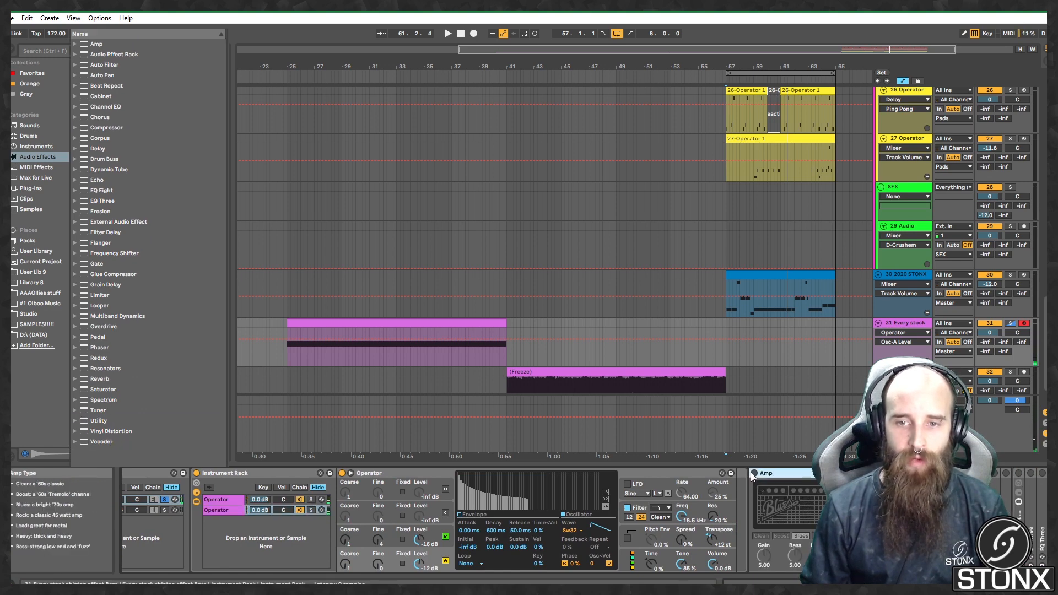
scroll(580, 515, down, 5)
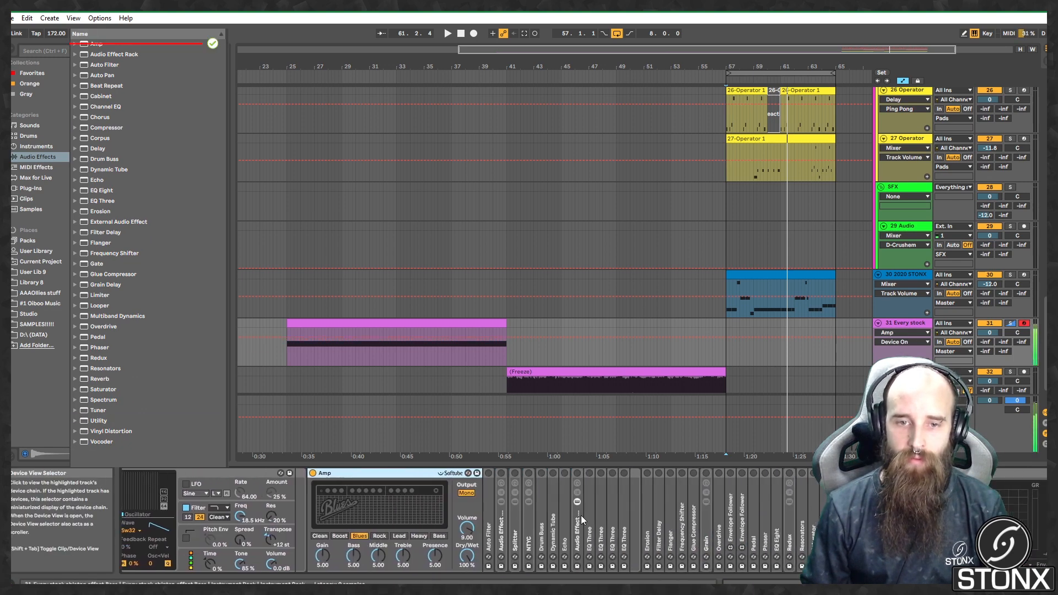
click(315, 474)
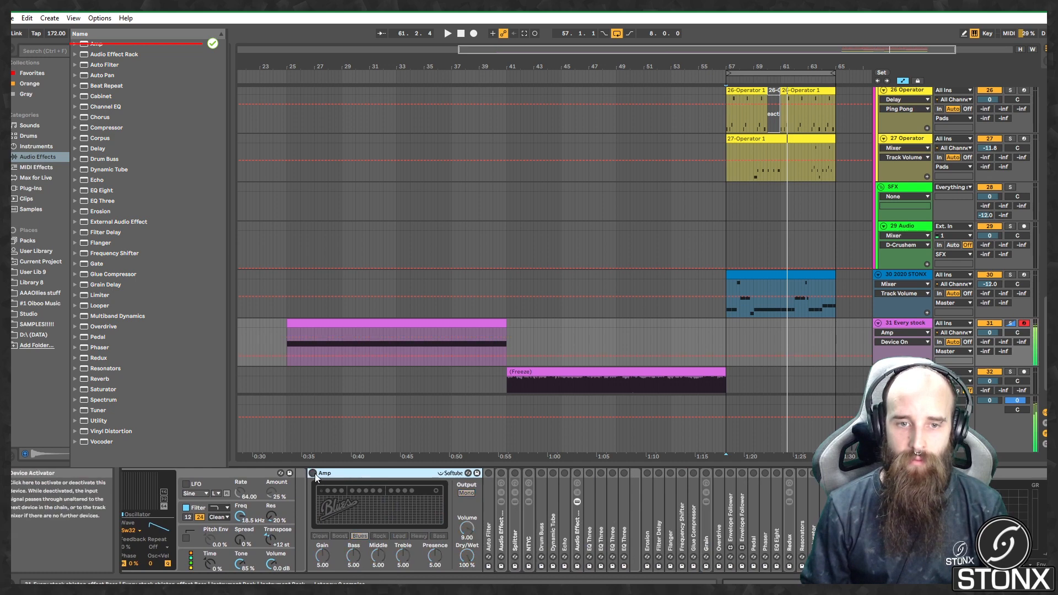
click(315, 474)
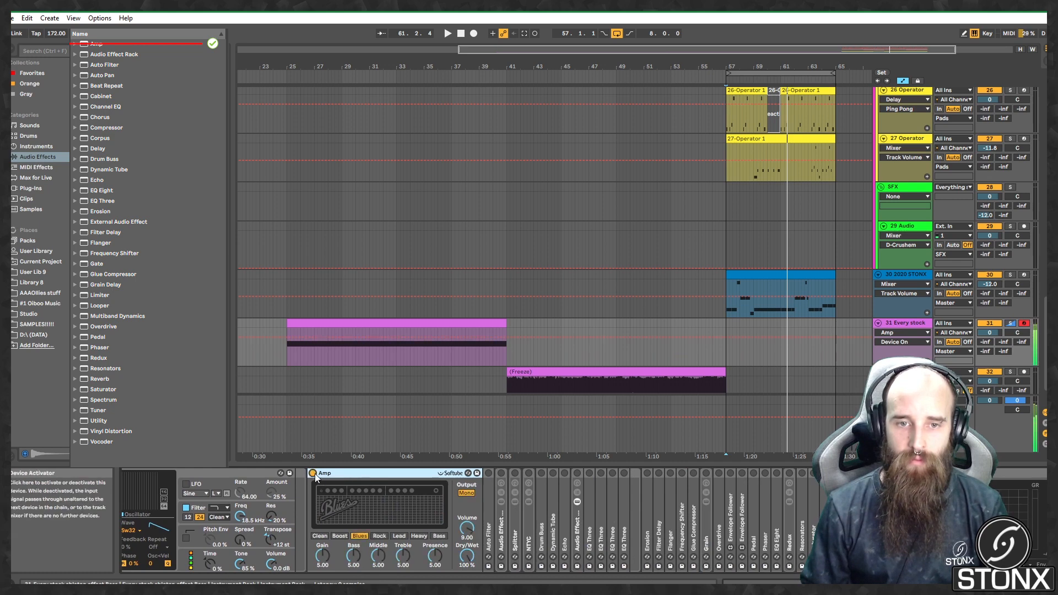
Step: Unfold the Auto Filter and the Audio Effect Rack that follows it, with both devices switched on
click(491, 498)
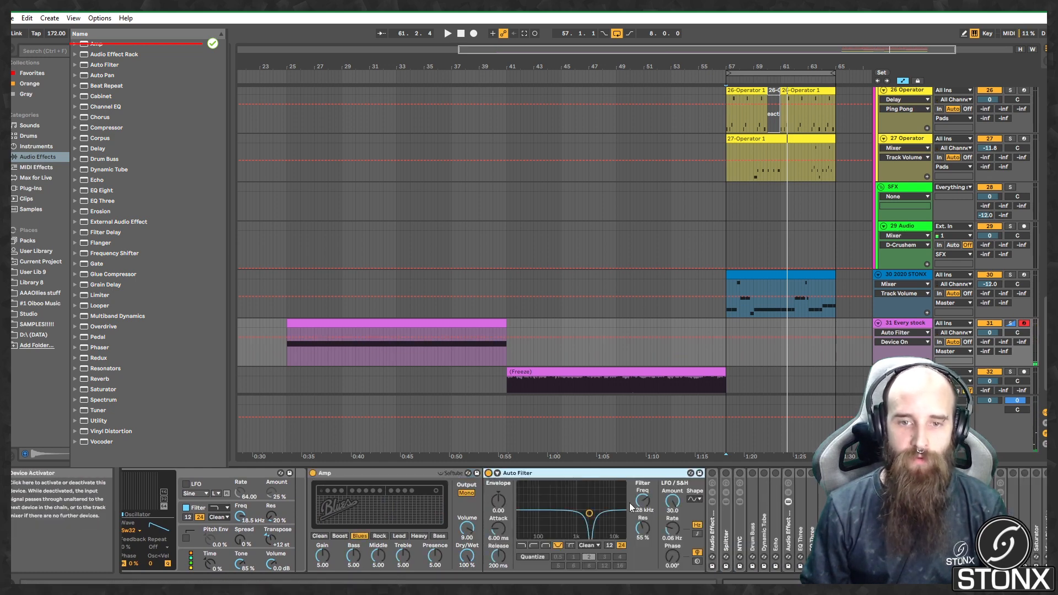
double_click(713, 534)
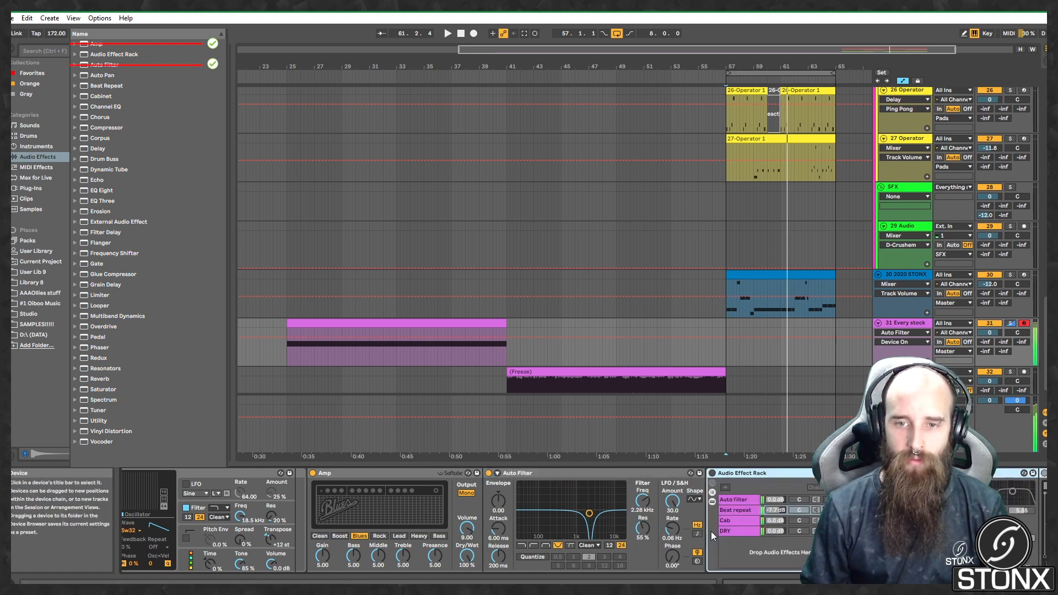
click(712, 474)
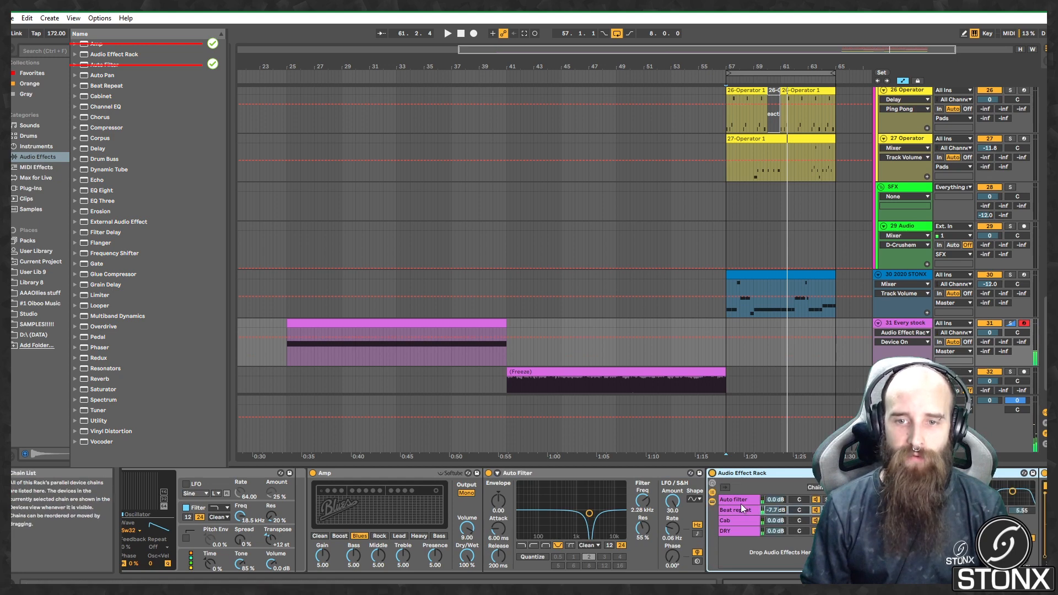
Step: Solo the Auto filter chain in the Audio Effect Rack and examine its Auto Pan and Utility devices
click(741, 501)
click(826, 500)
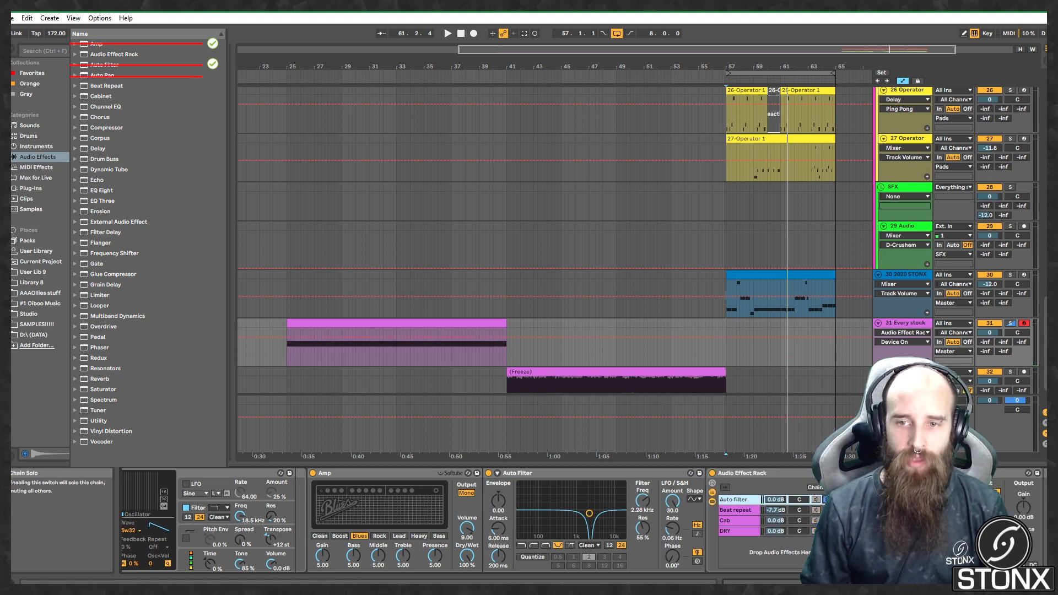
click(937, 581)
click(904, 581)
drag(903, 581, 917, 581)
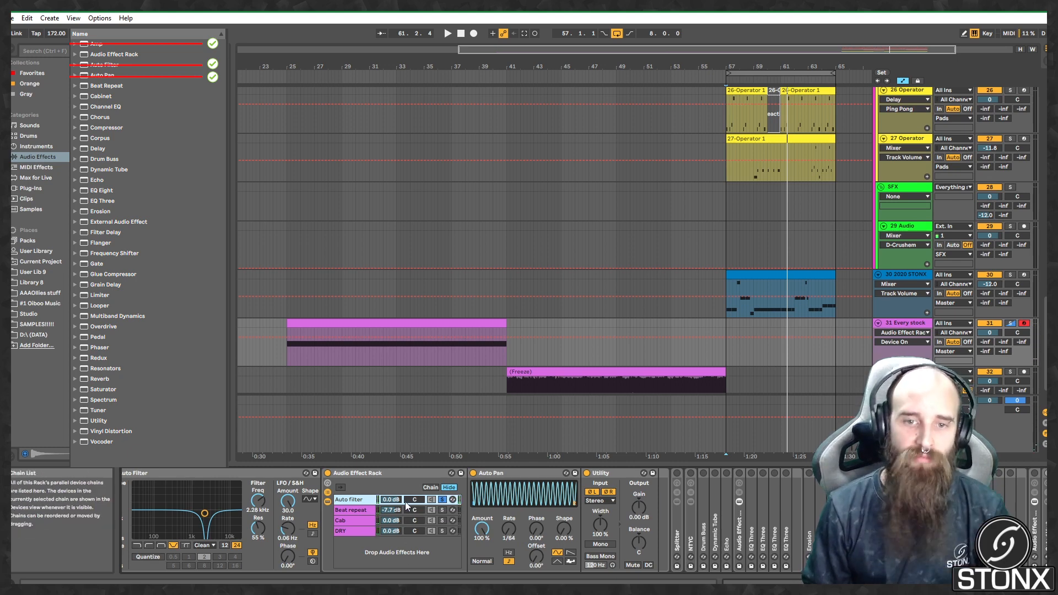
Step: Audition the Beat repeat and Cab chains of the Audio Effect Rack in solo and examine their devices
click(443, 511)
click(443, 510)
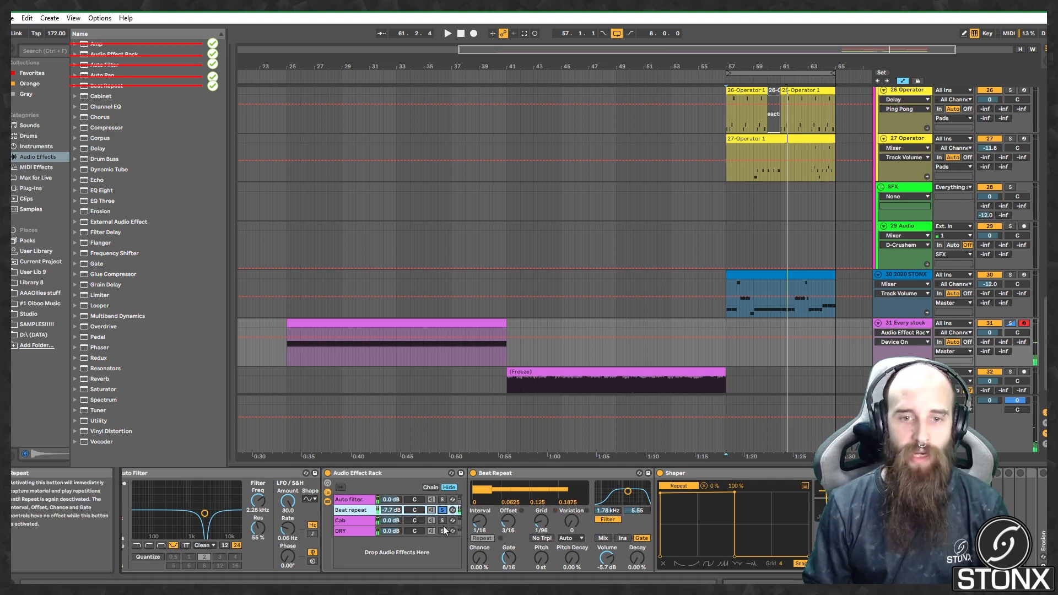
click(347, 521)
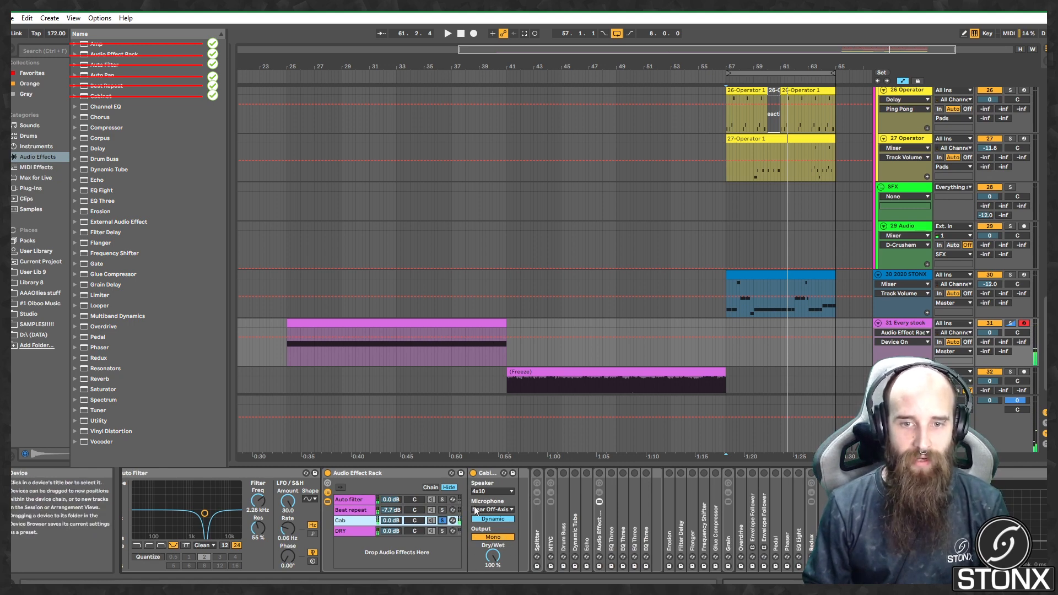
Step: Audition the DRY chain, clear its solo, and compare the whole Audio Effect Rack bypassed and active
click(444, 531)
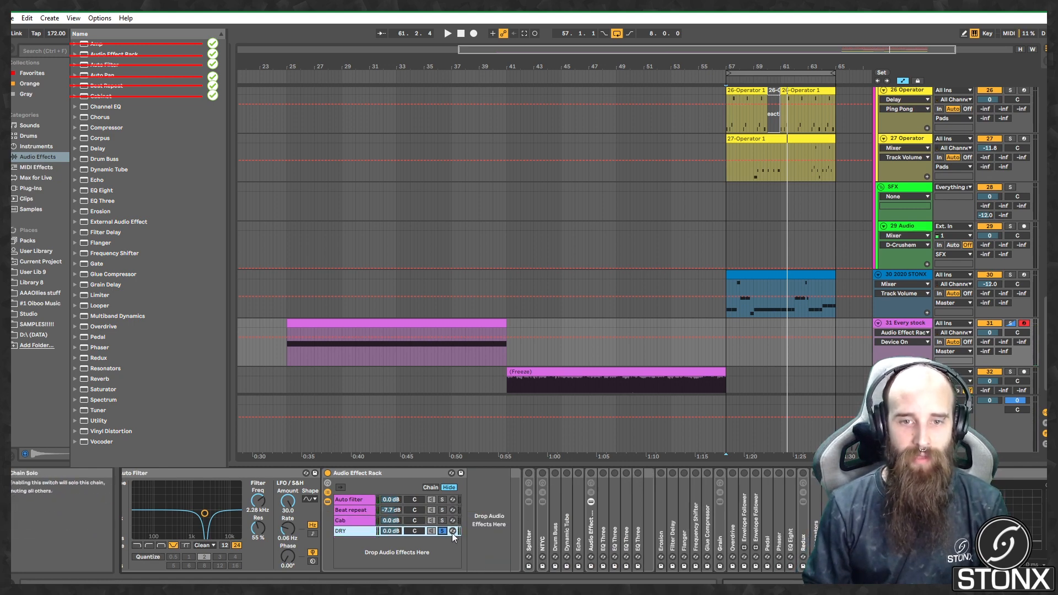
click(443, 531)
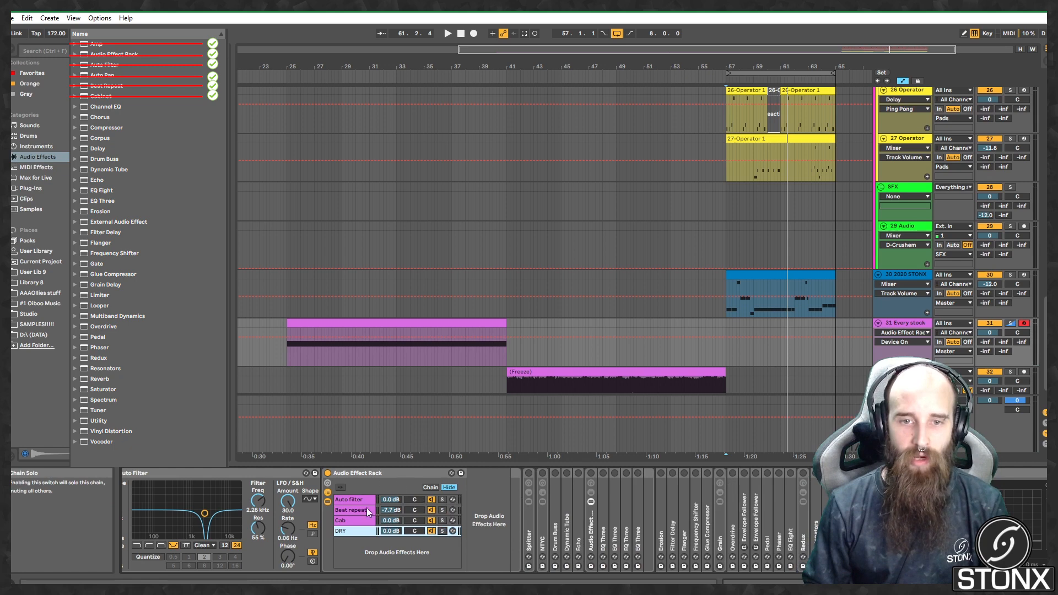
click(327, 473)
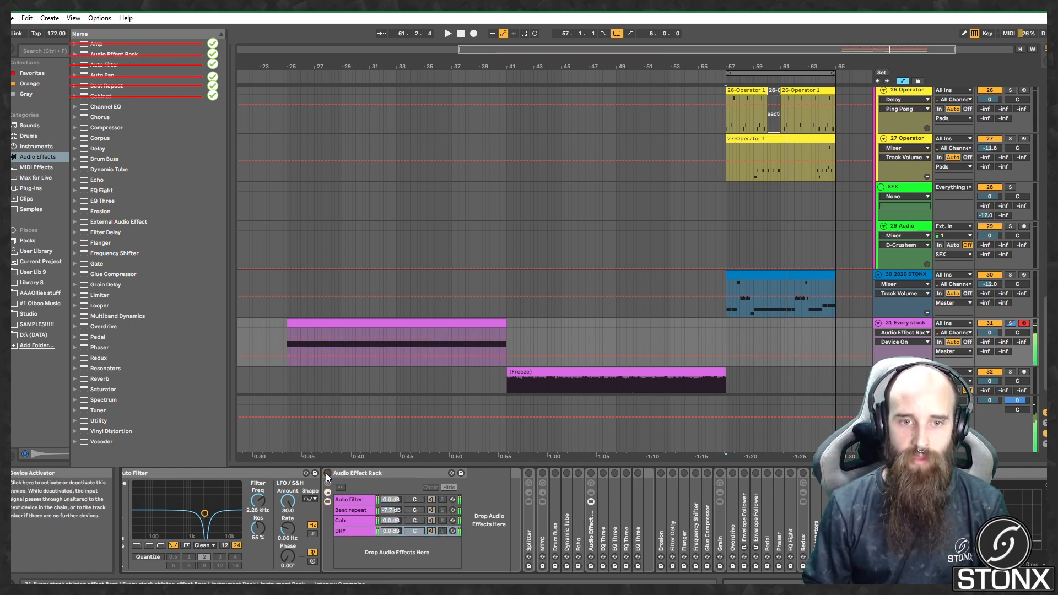
click(326, 472)
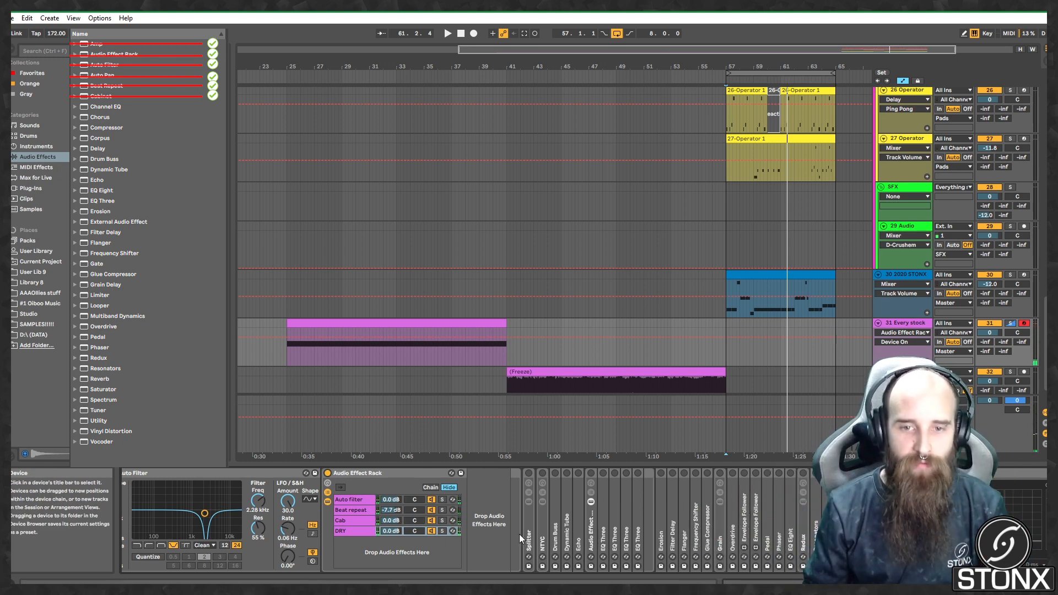
Step: Unfold and switch on the Splitter rack and the Multiband Dynamics on its High chain
double_click(530, 507)
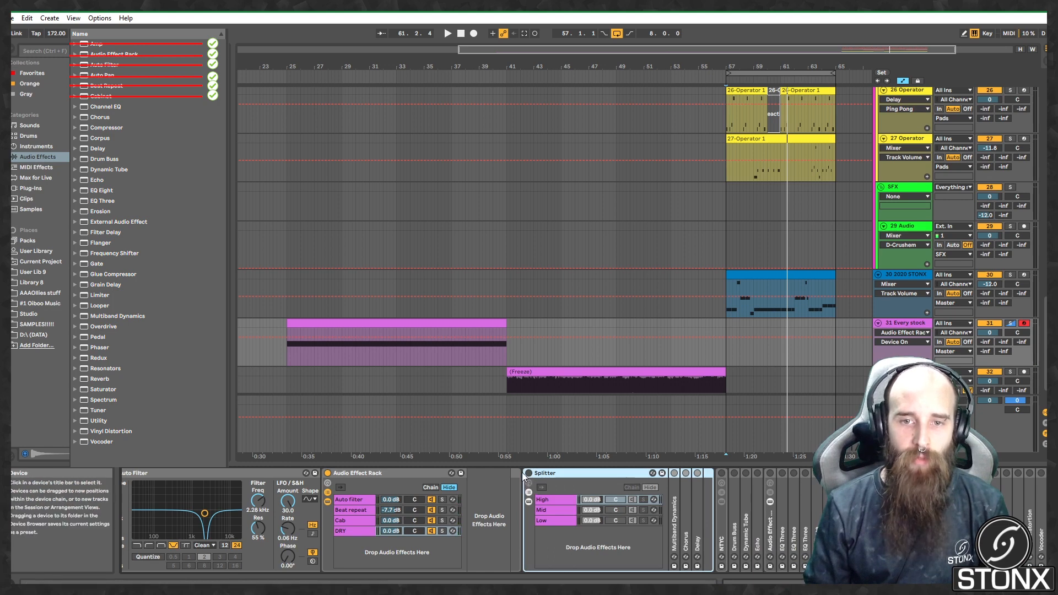
click(529, 474)
double_click(676, 504)
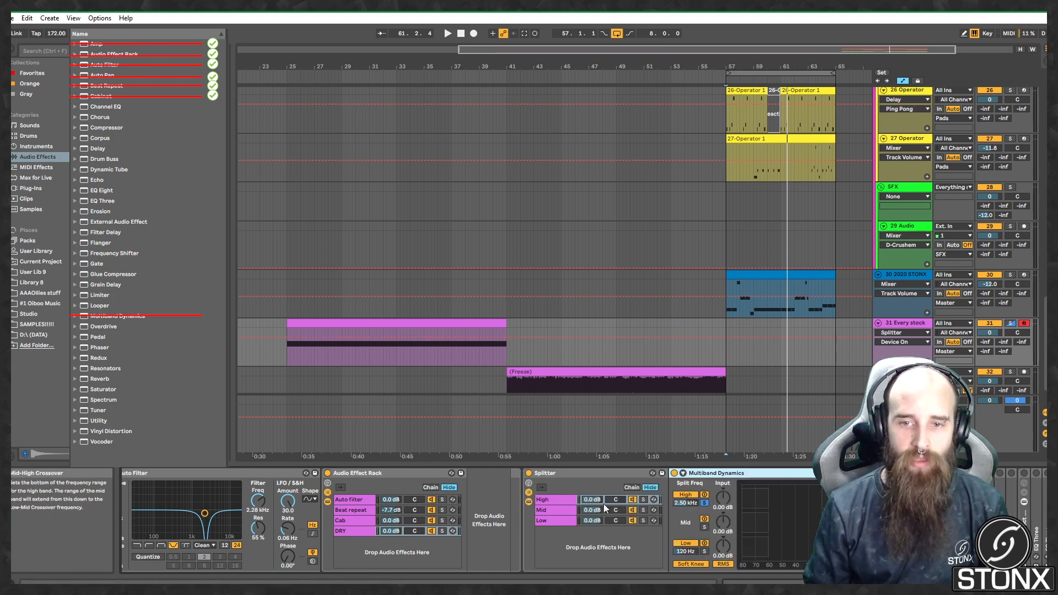
click(551, 500)
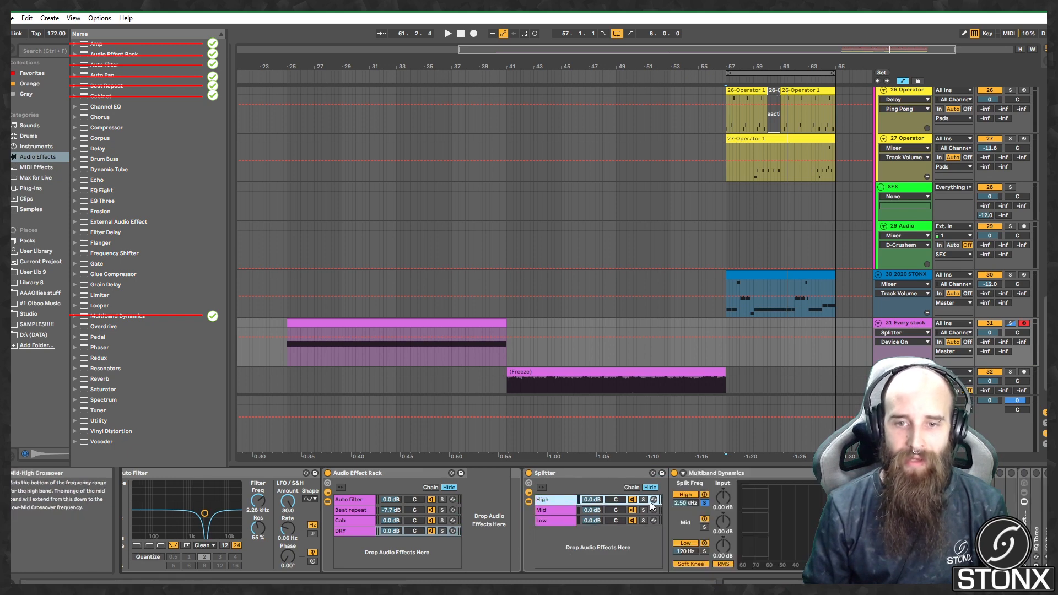
Step: Unfold the active Chorus and Delay on the Splitter's High chain and solo that chain for listening
double_click(942, 508)
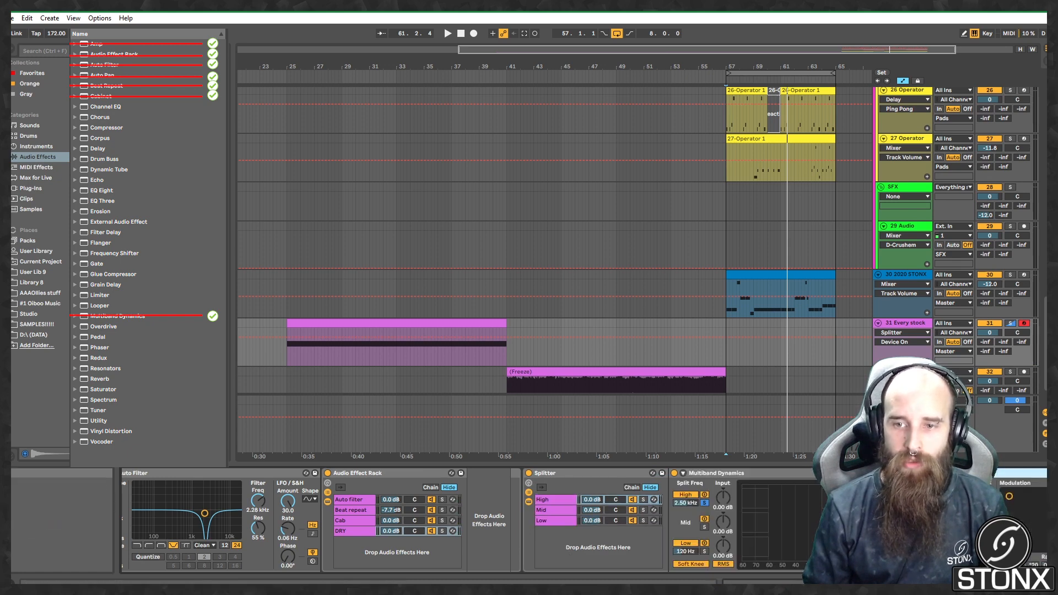
scroll(606, 534, down, 8)
double_click(596, 537)
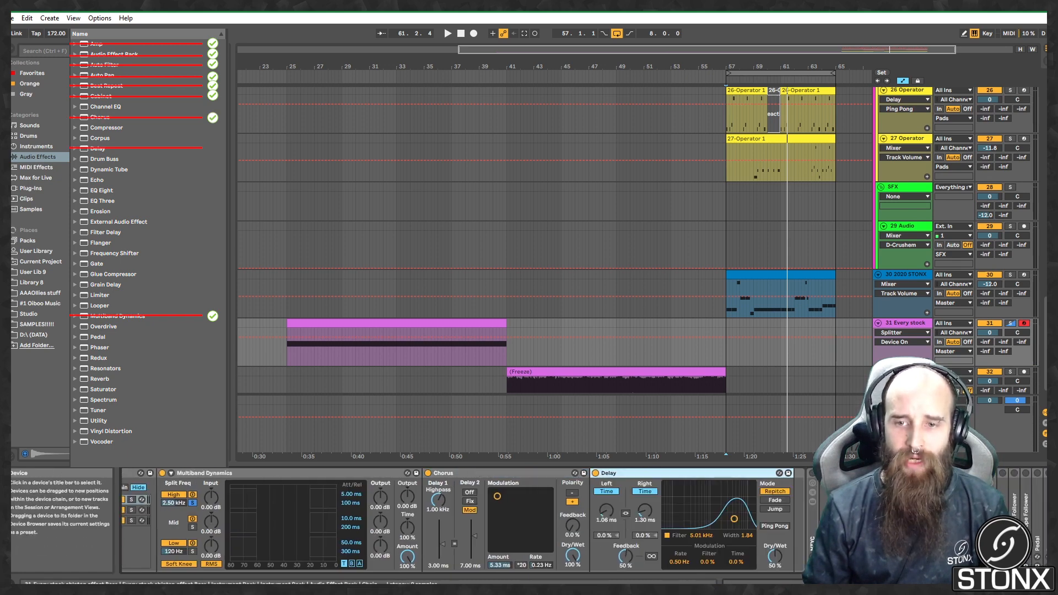
drag(893, 583, 871, 583)
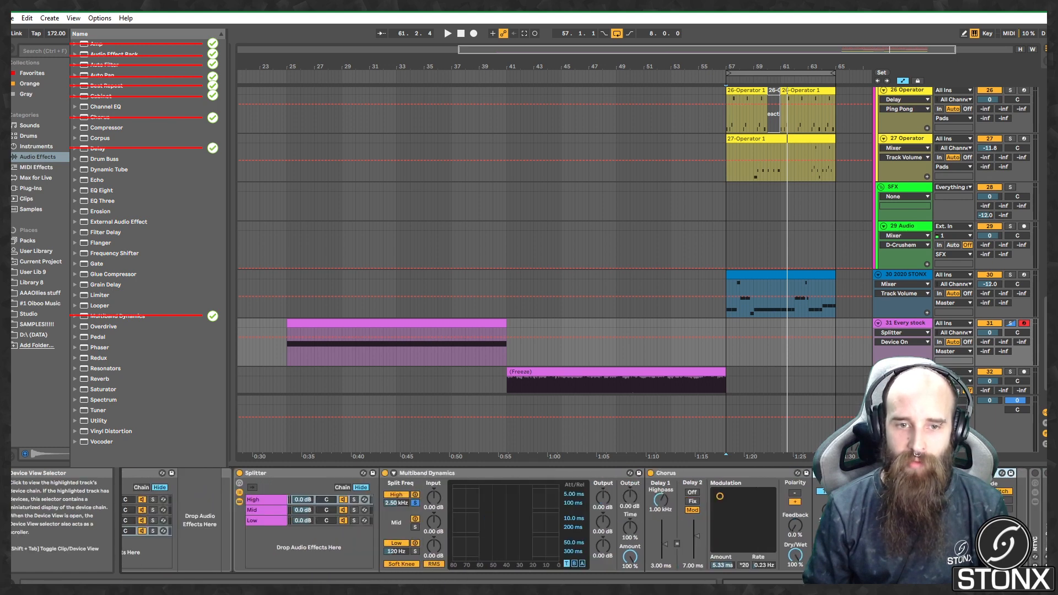
click(354, 499)
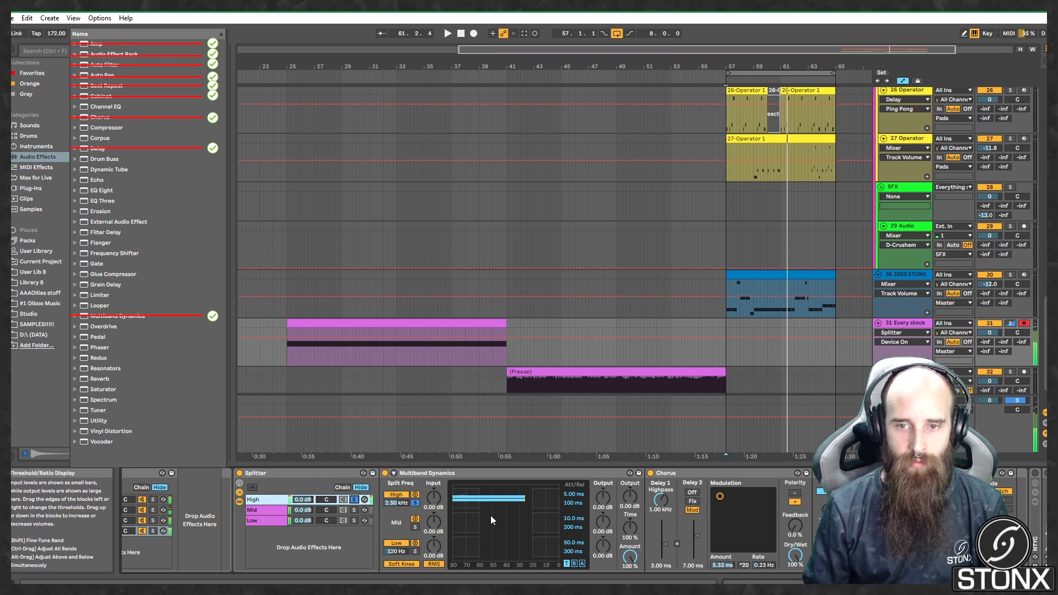
Step: Audition the Splitter's Mid and Low chains in solo, examine Corpus and Multiband Dynamics, and clear the solo before folding the rack
click(354, 510)
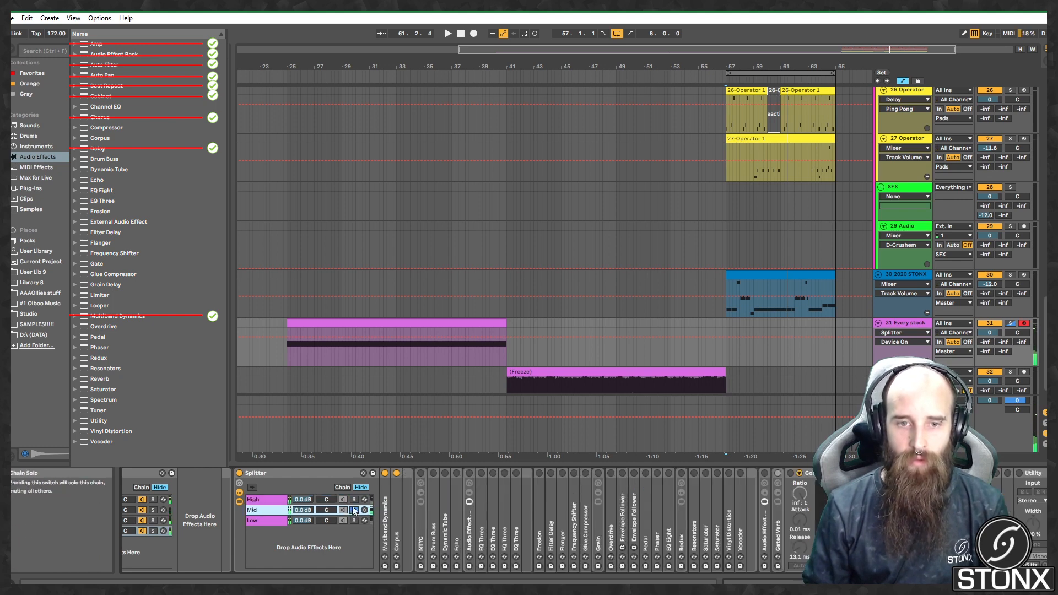
double_click(401, 525)
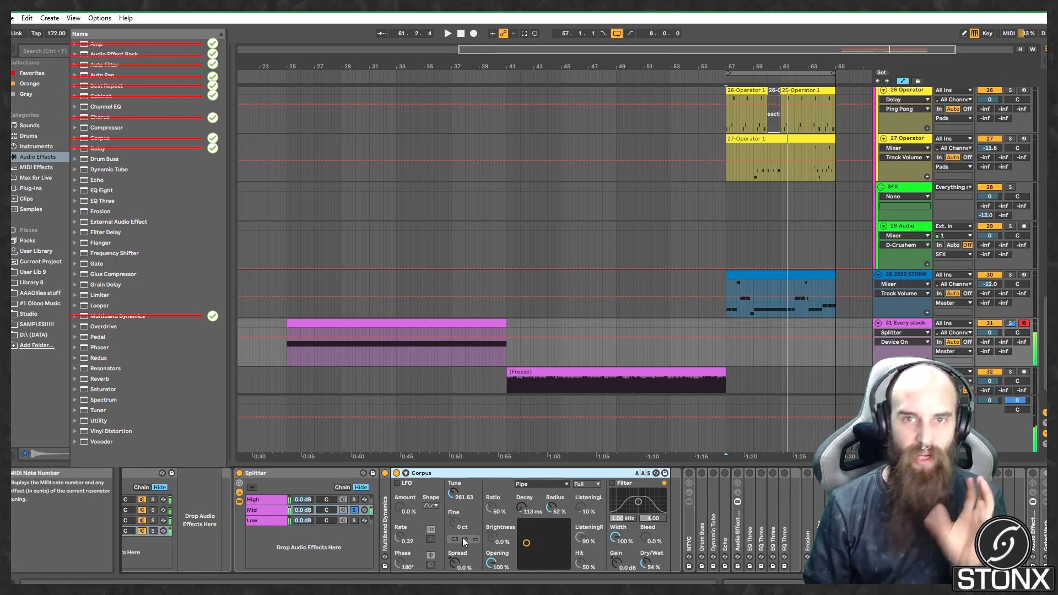
click(354, 521)
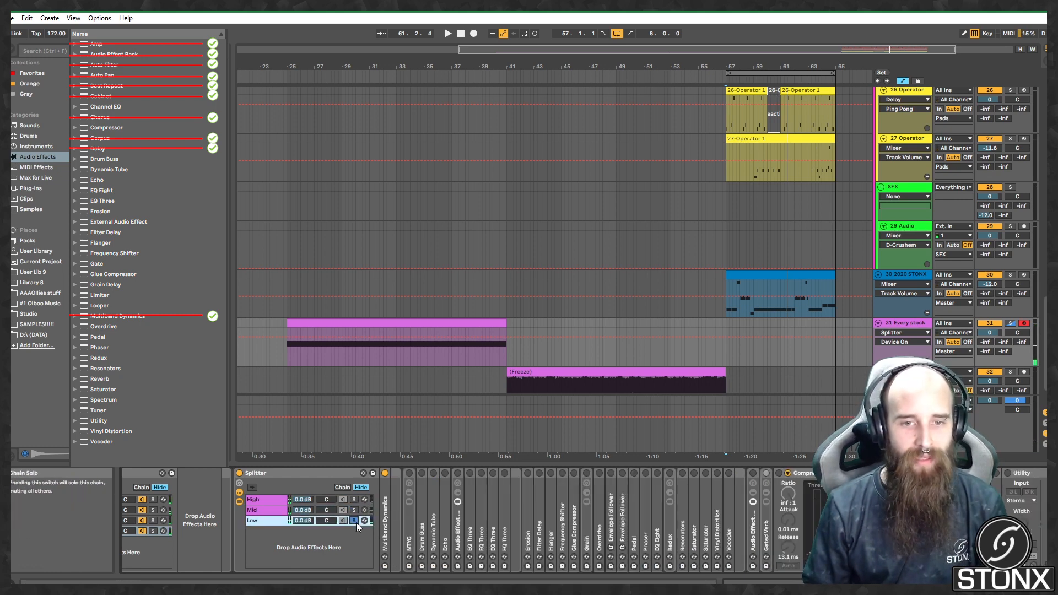
double_click(388, 527)
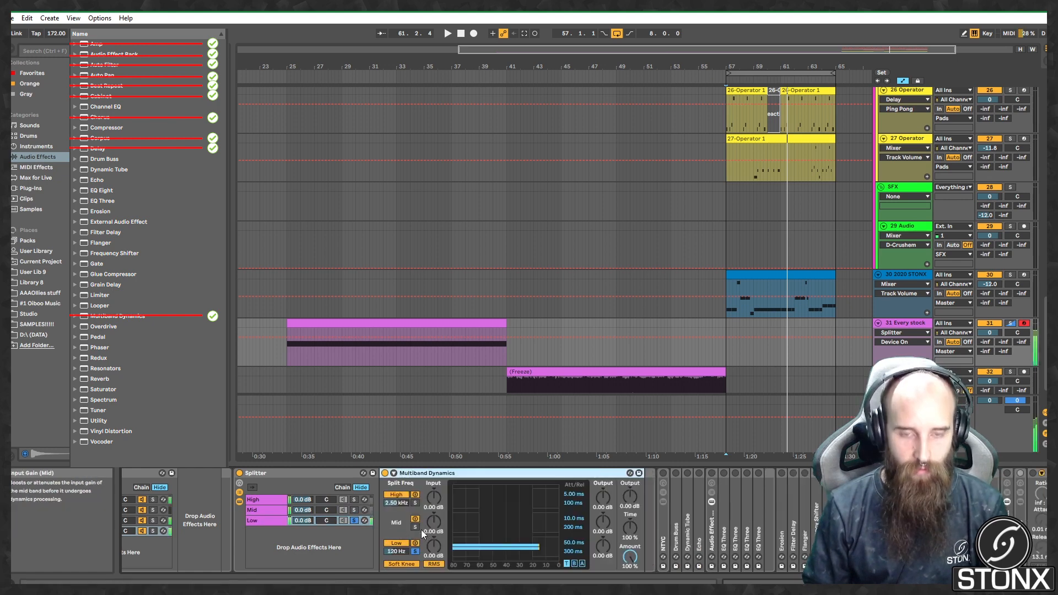
click(353, 520)
click(244, 474)
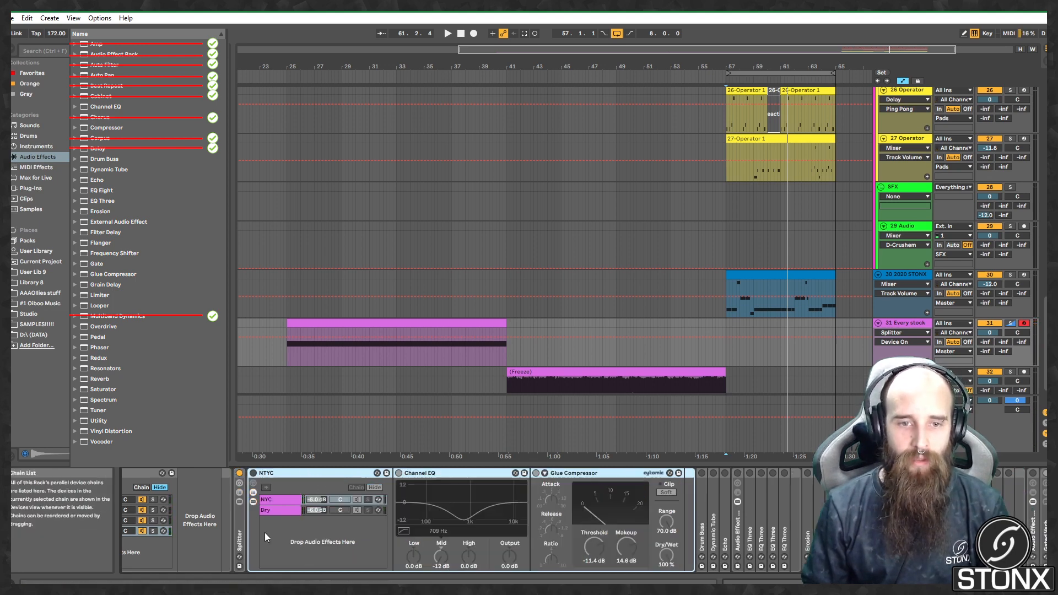
Step: Switch on the NTYC rack, audition its NYC and Dry chains, and fold the rack
click(253, 473)
click(274, 499)
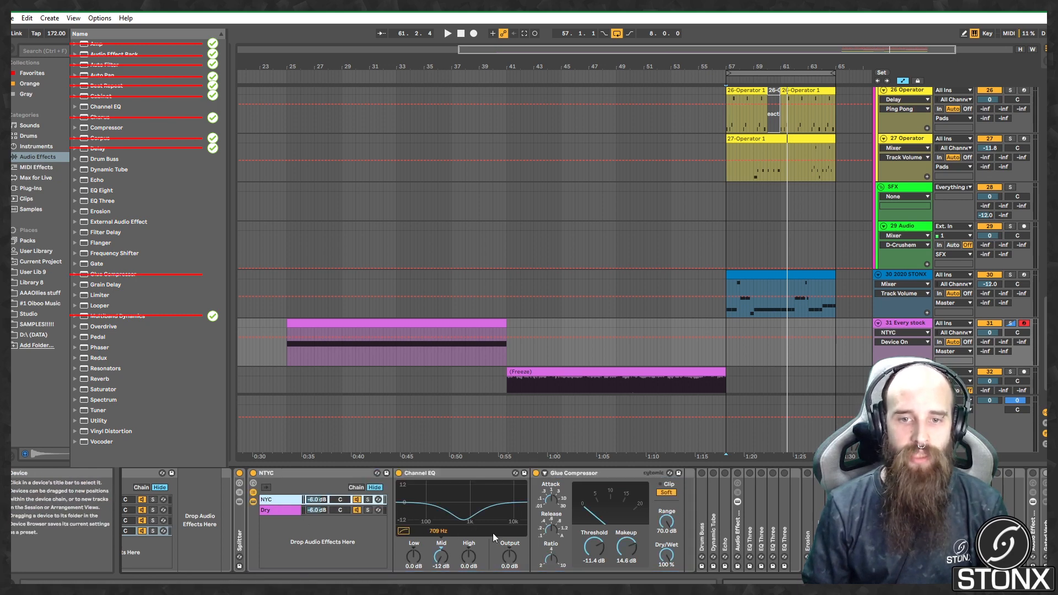
click(367, 500)
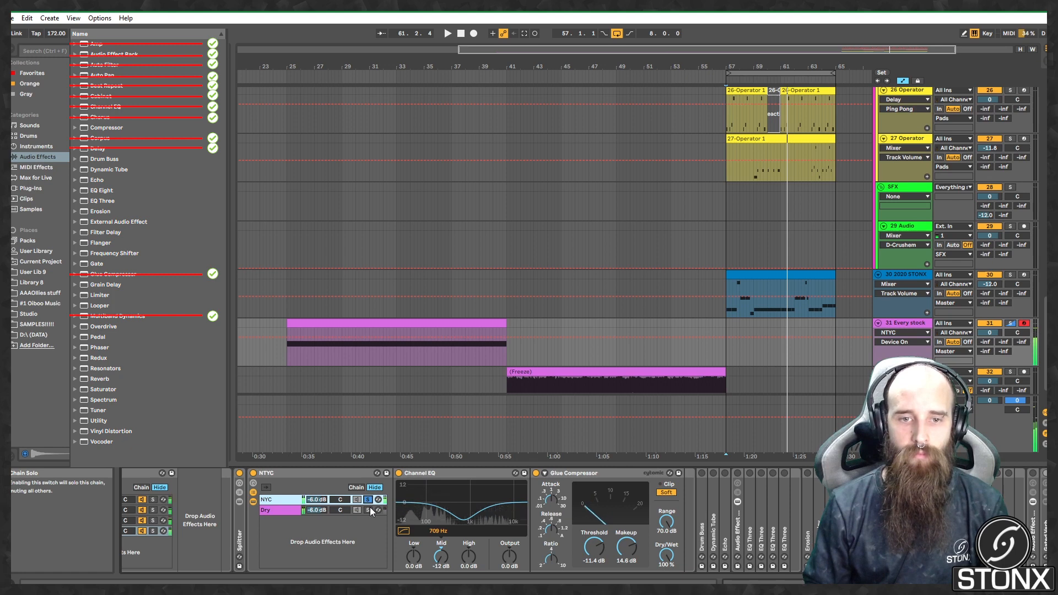
click(367, 510)
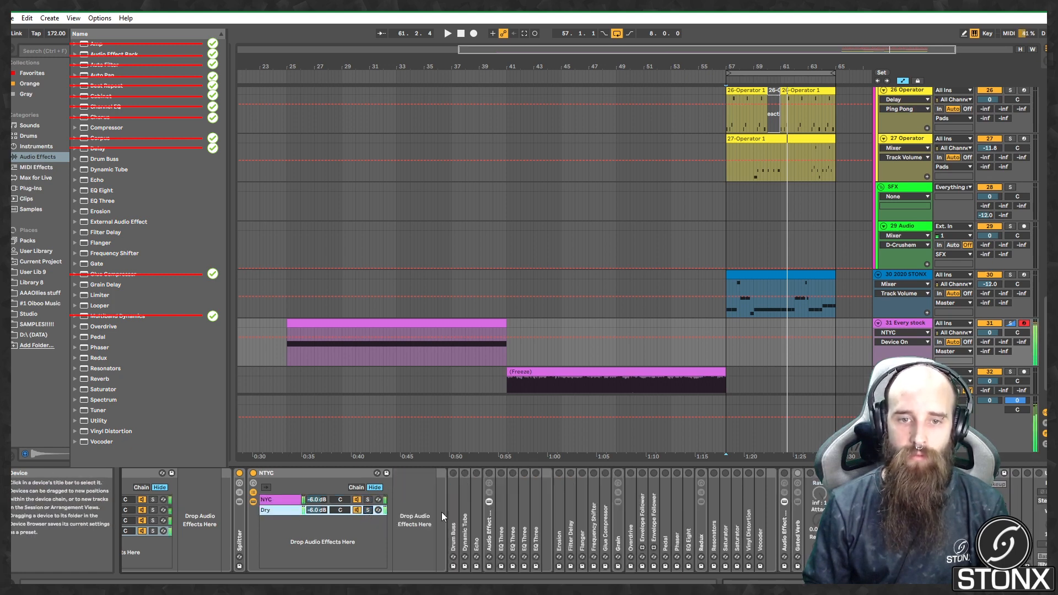
double_click(296, 473)
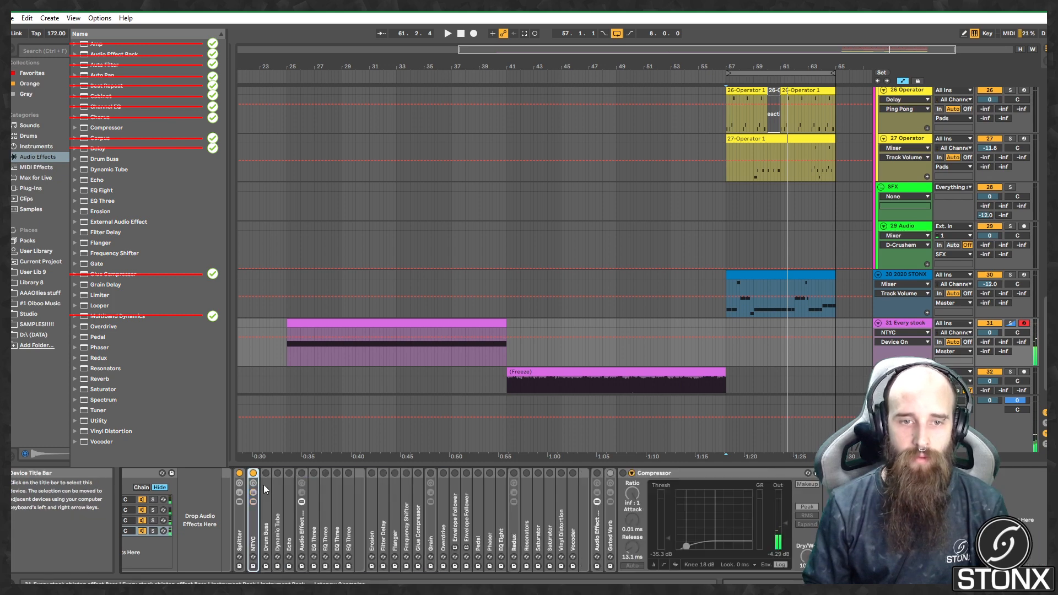
Step: Switch on and audition Drum Buss and Dynamic Tube with tube type C, folding each device when finished
double_click(263, 484)
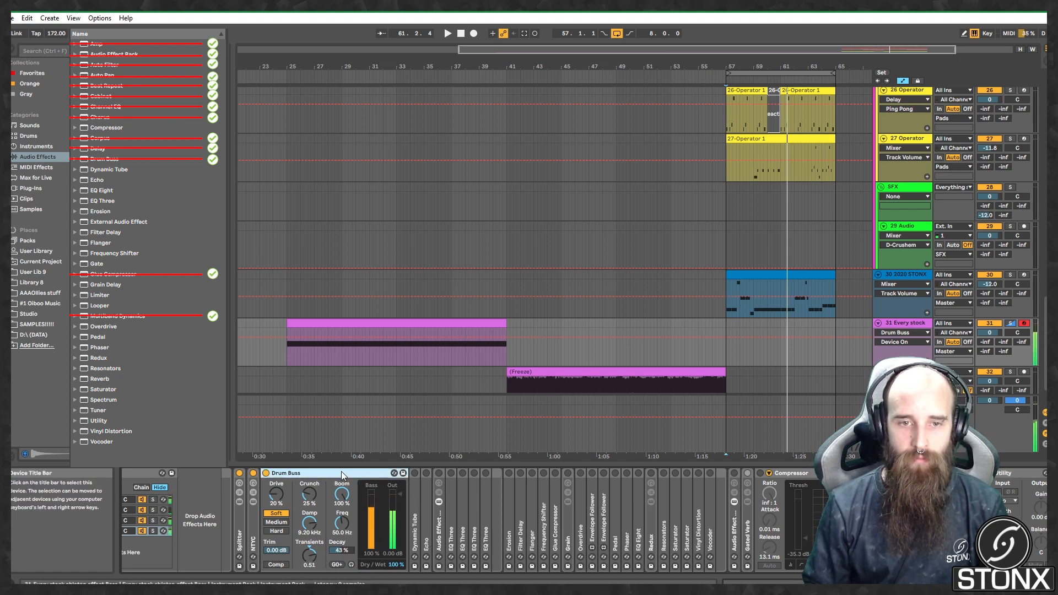
double_click(326, 473)
double_click(277, 493)
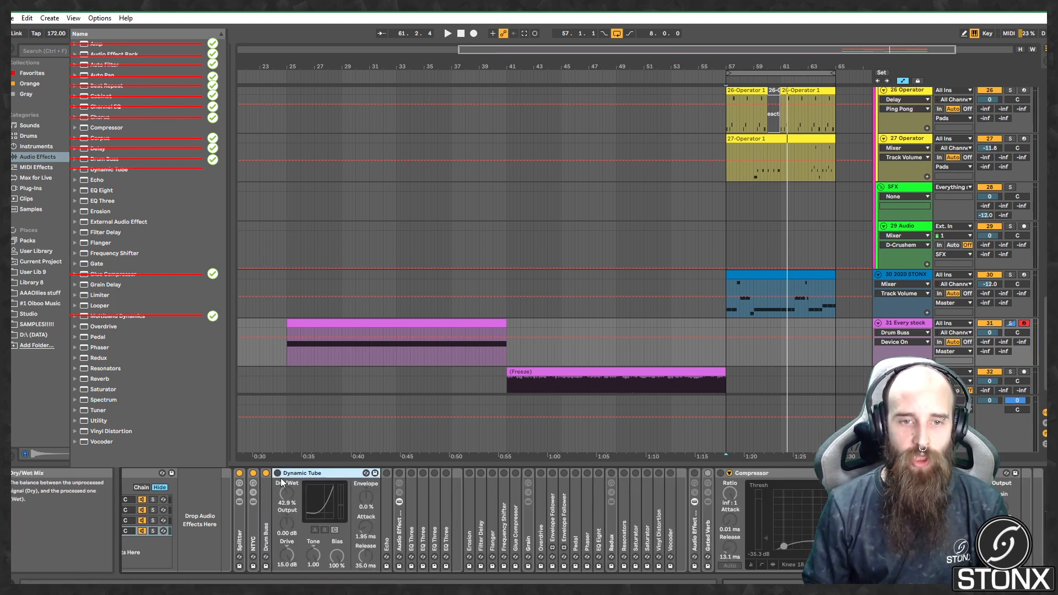
click(334, 531)
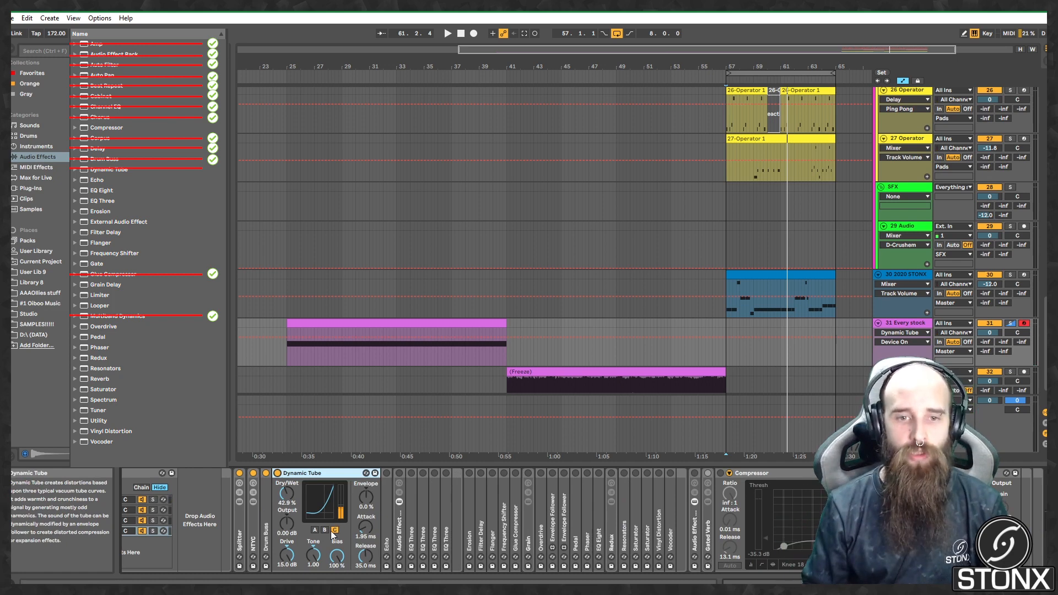
double_click(295, 472)
Step: Unfold and switch on Echo, set its Dry/Wet to 17 %, and fold it
double_click(289, 482)
click(289, 474)
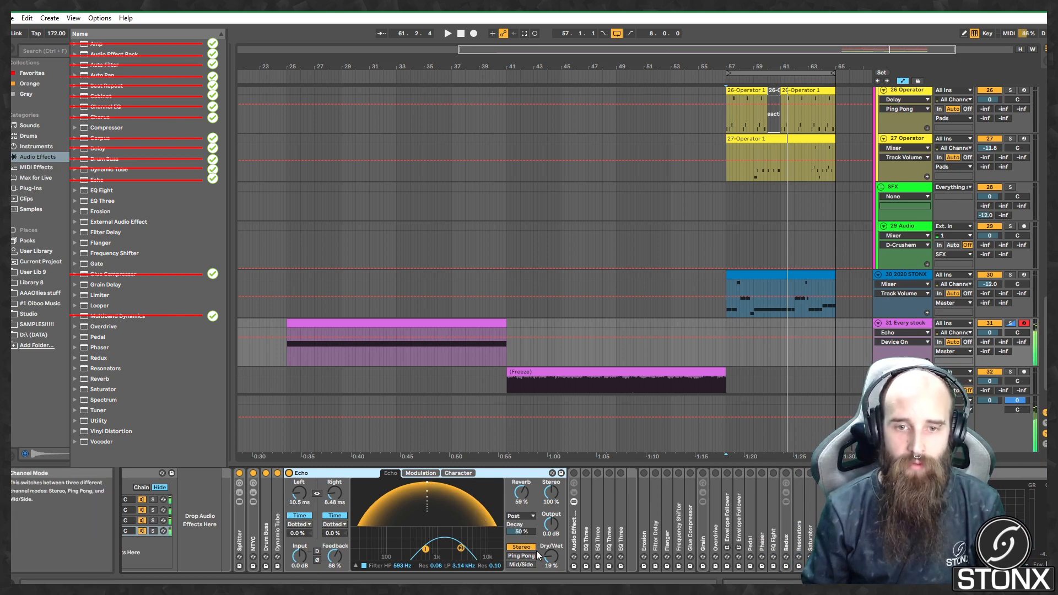
drag(551, 555, 551, 545)
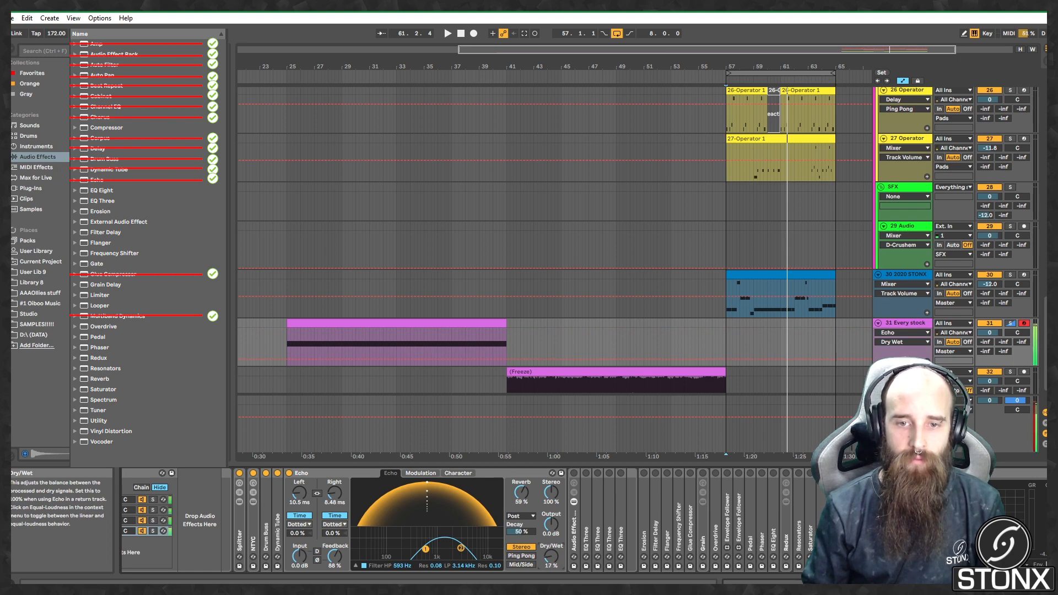
double_click(342, 474)
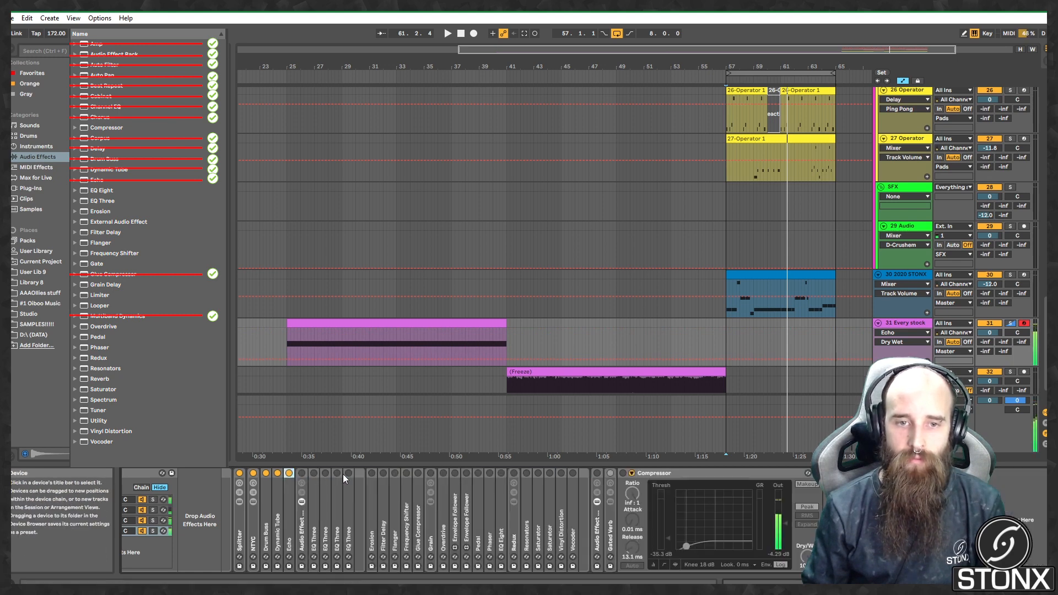
Step: Unfold and switch on the Audio Effect Rack after Echo and activate its four EQ Three devices
double_click(304, 526)
double_click(305, 527)
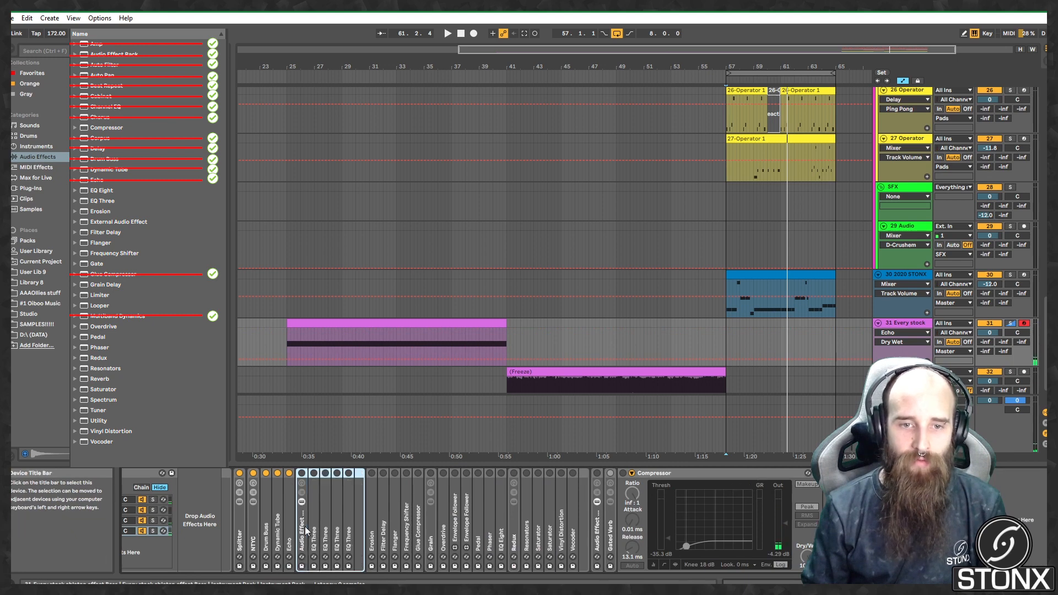
click(302, 483)
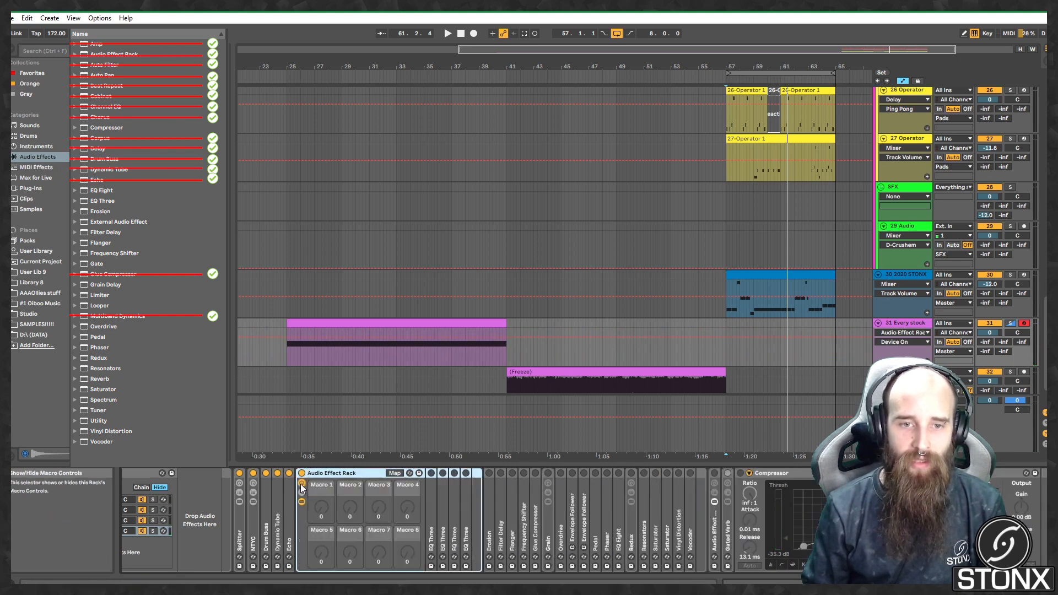
click(431, 473)
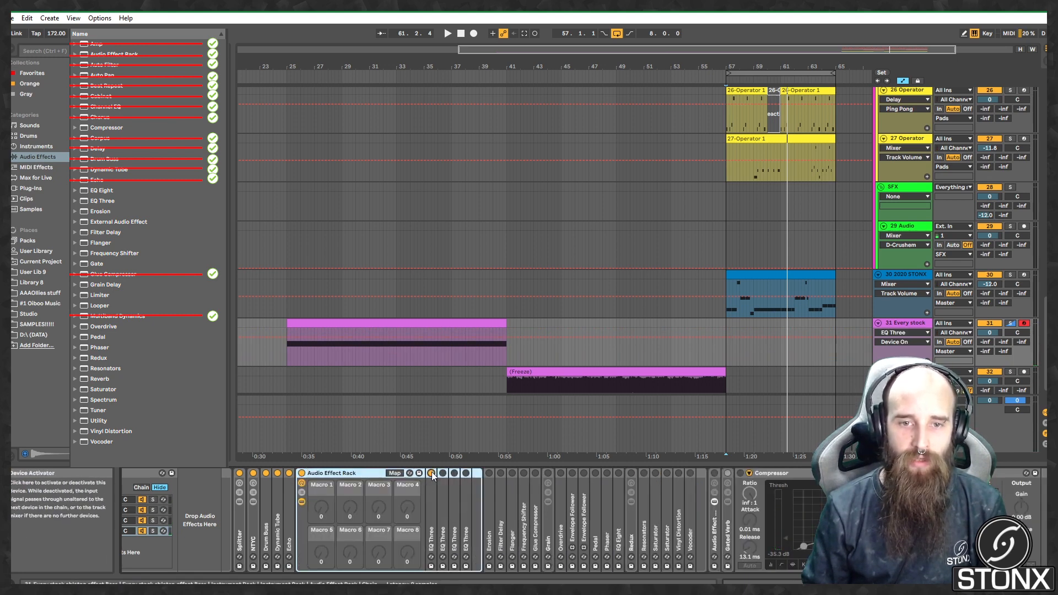
click(466, 473)
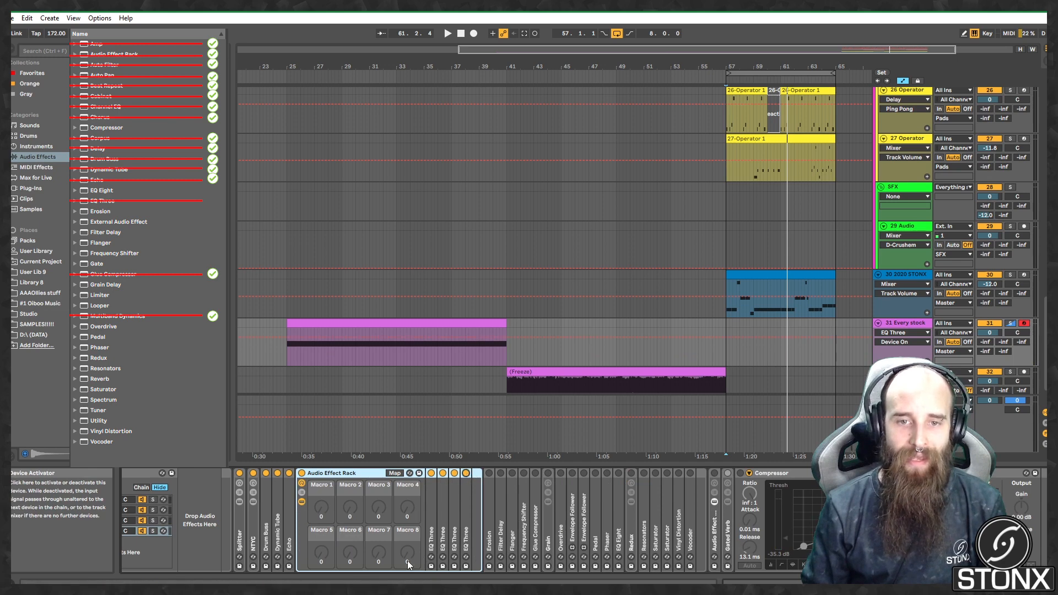
Step: Unfold all four EQ Three devices in the Audio Effect Rack to show their settings
double_click(432, 498)
double_click(517, 518)
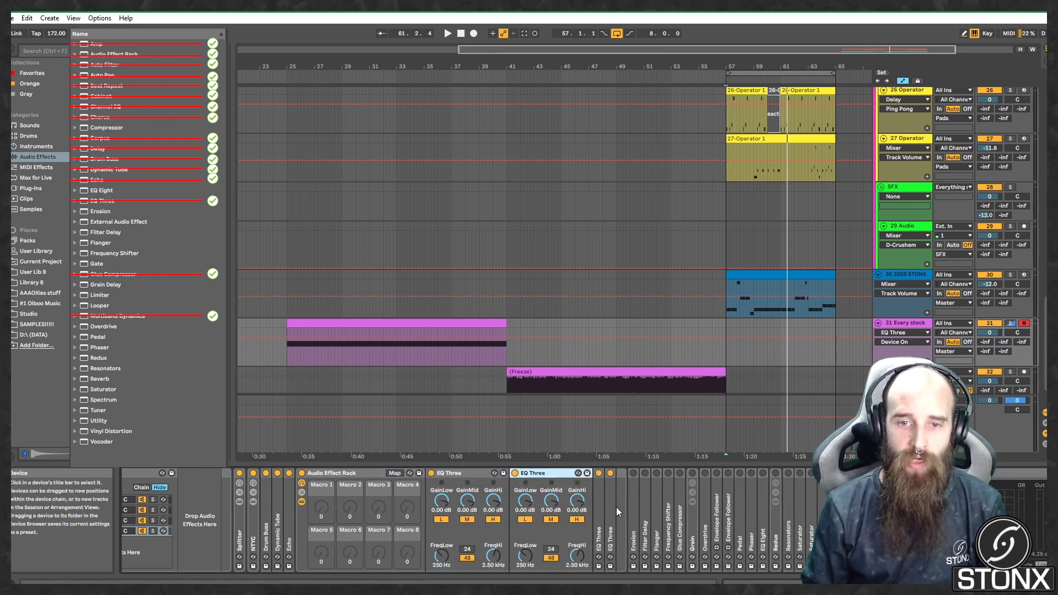
double_click(597, 508)
double_click(683, 494)
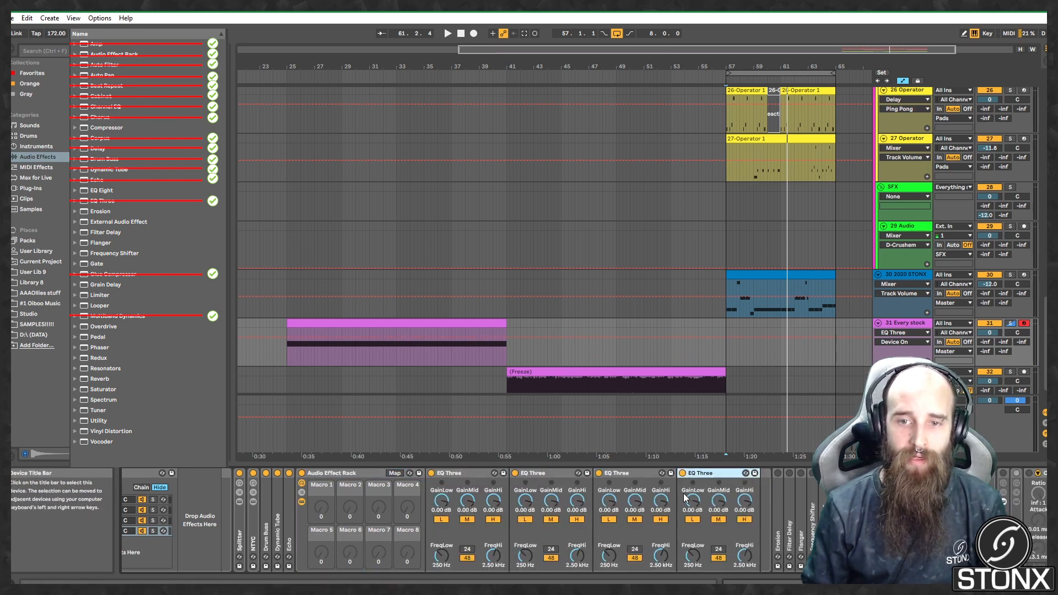
Step: Compare the sound with the EQ Three rack bypassed and active, leave it on, and fold it
click(301, 473)
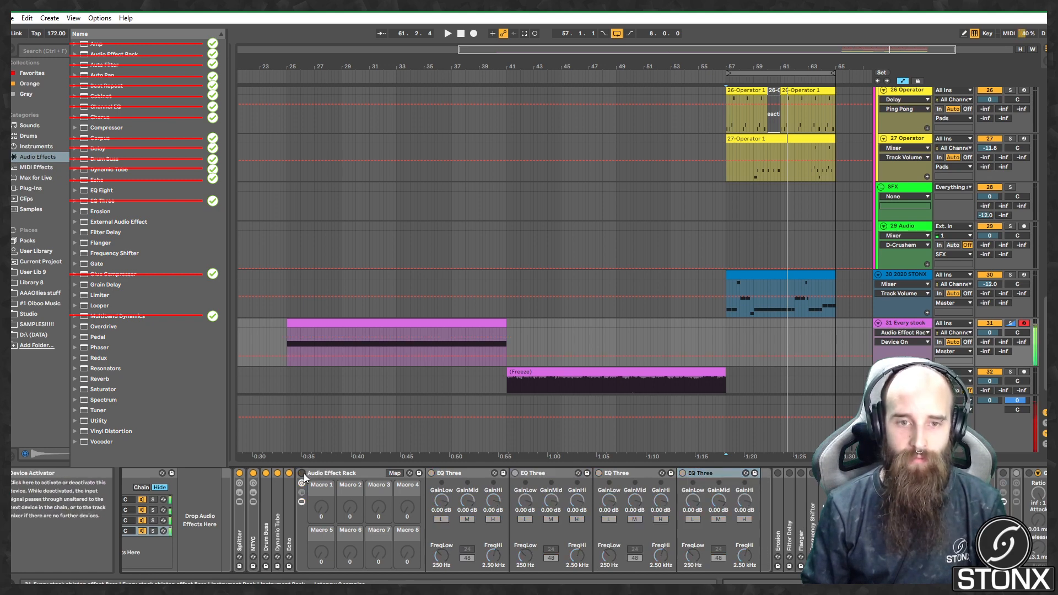
click(303, 474)
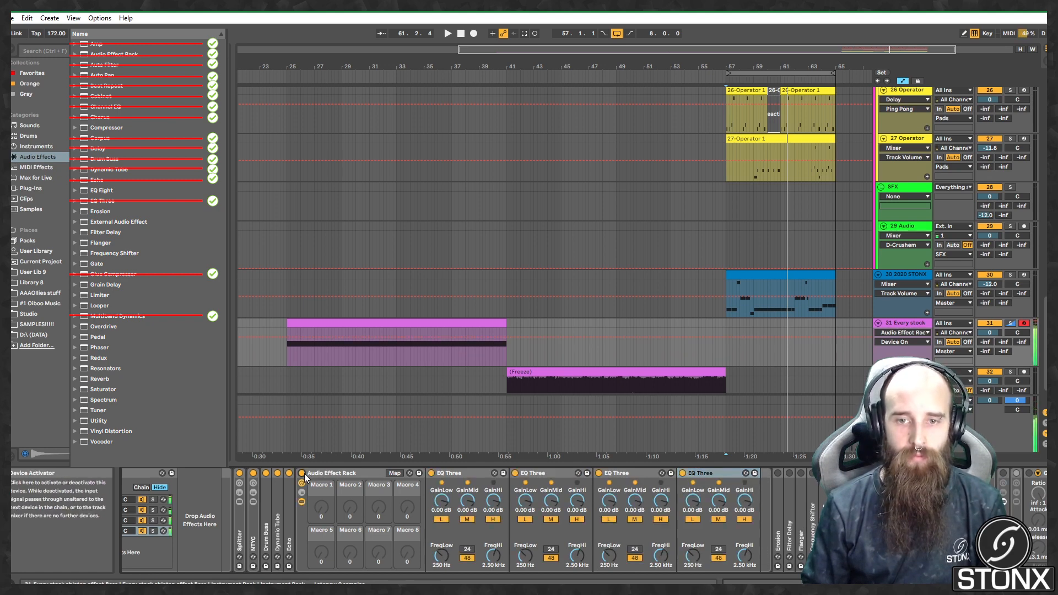
click(302, 473)
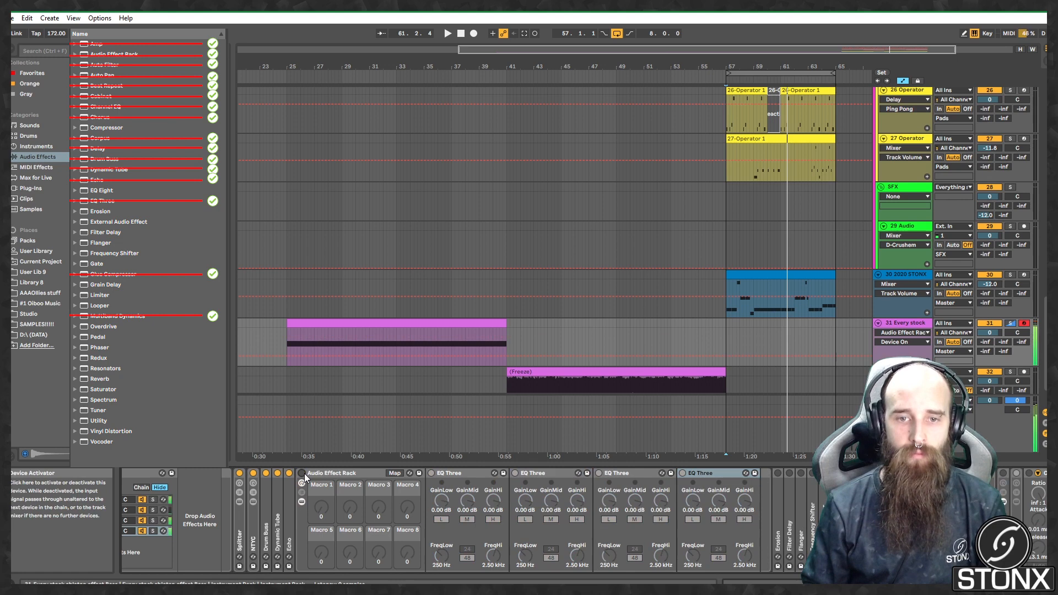
click(302, 473)
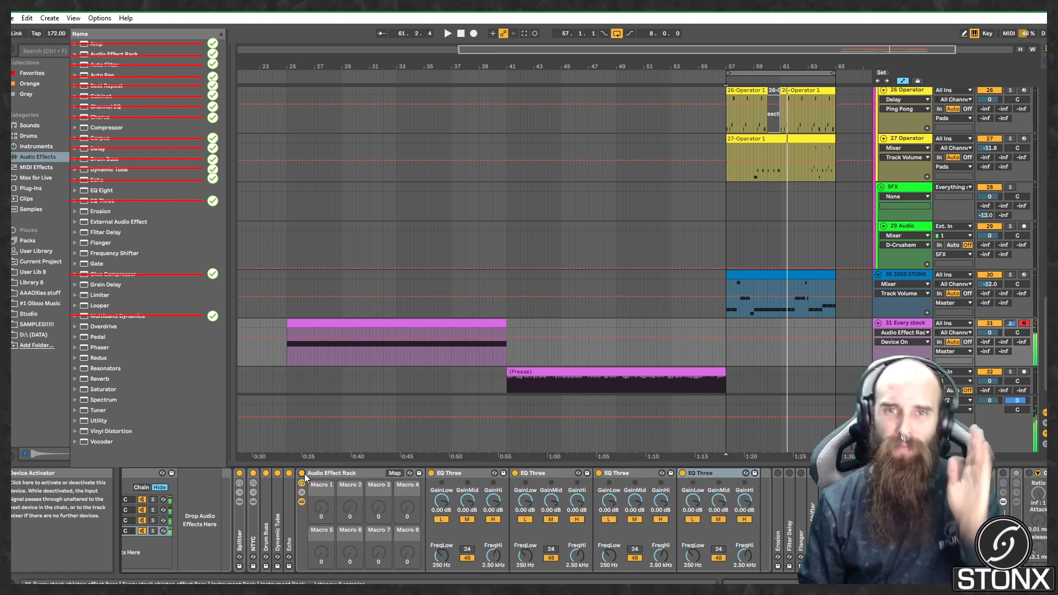
double_click(330, 477)
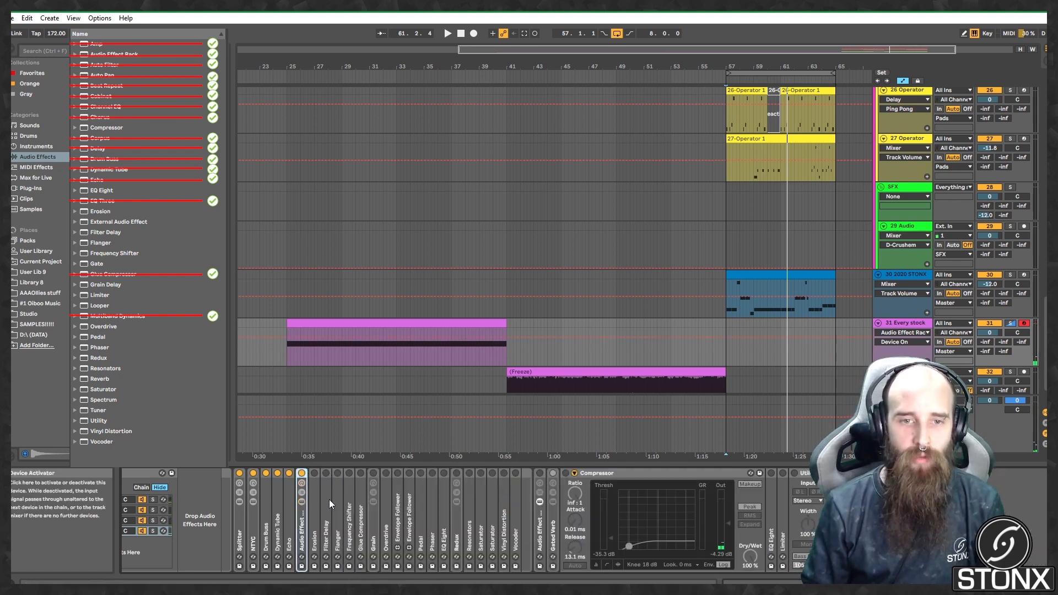
Step: Unfold and switch on Erosion, comparing the sound with it bypassed and active
double_click(314, 510)
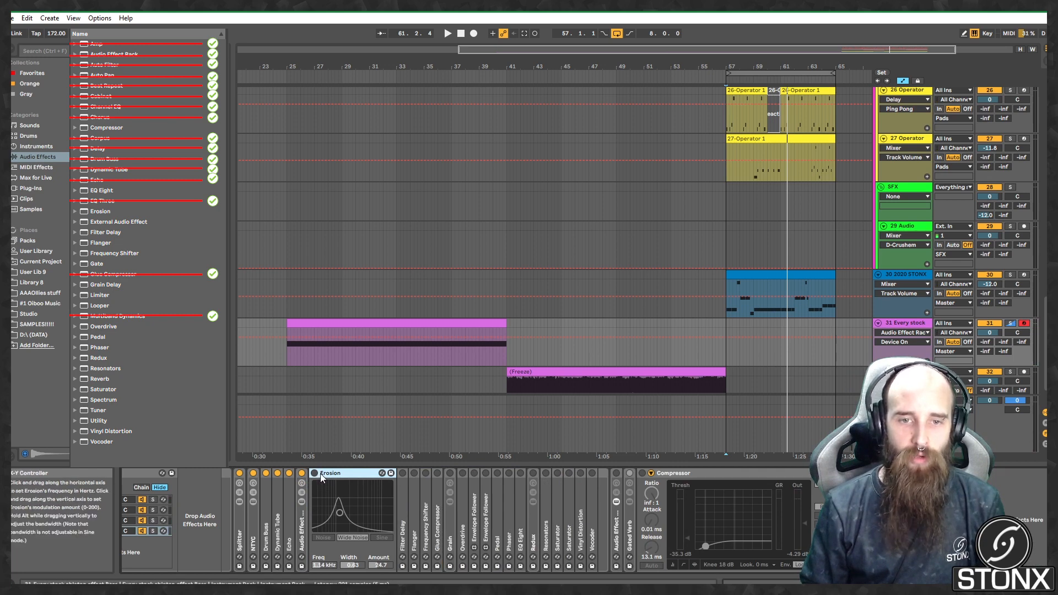
click(314, 473)
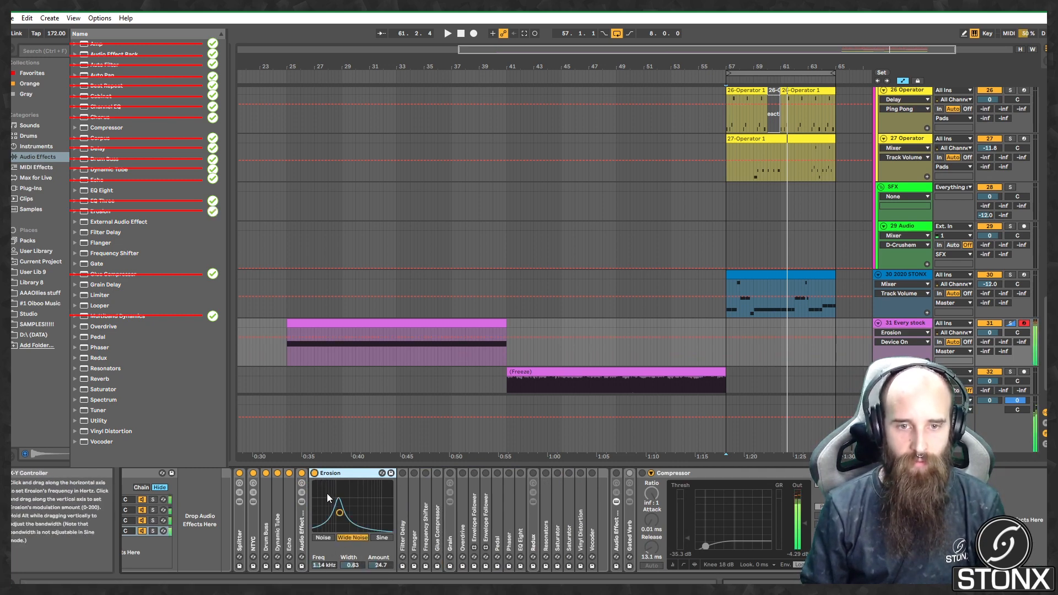
click(315, 474)
click(314, 473)
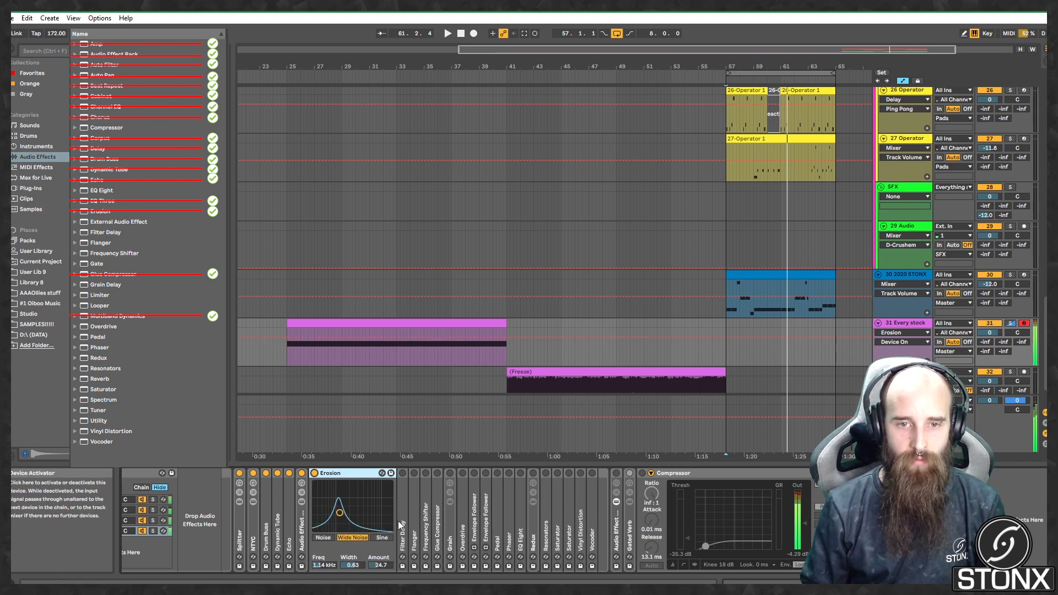
Step: Unfold and switch on Filter Delay, turn its Dry volume down to -inf dB, and fold it
double_click(402, 503)
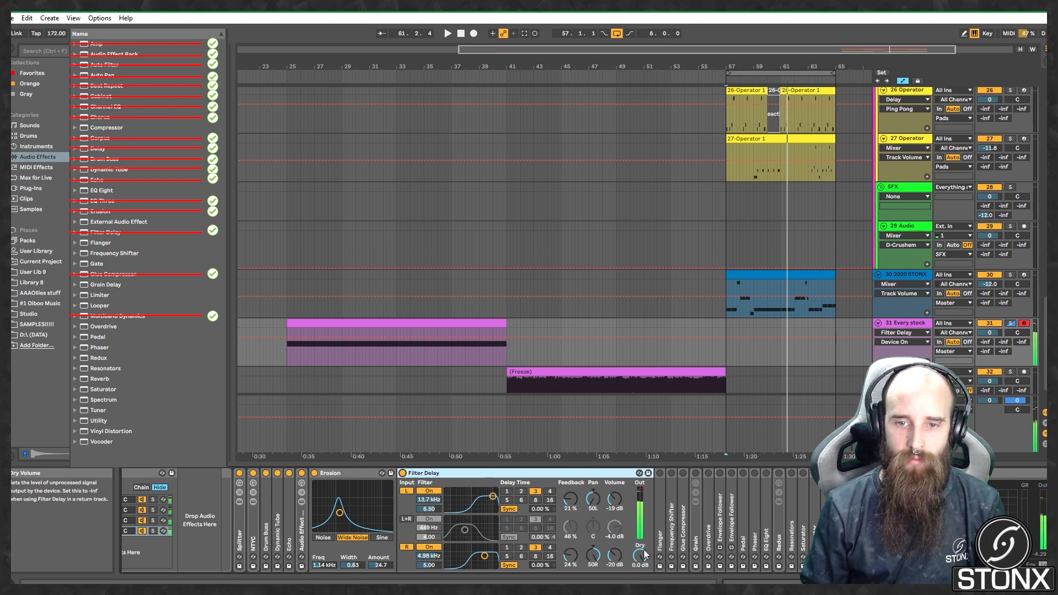
drag(644, 550, 643, 584)
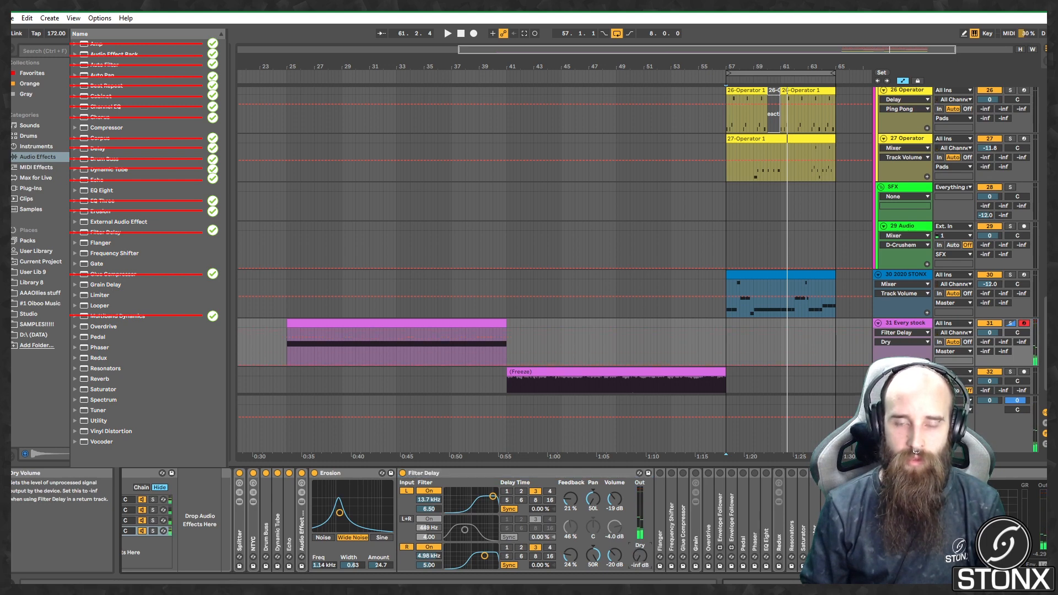
double_click(498, 471)
Step: Unfold, switch on and fold Flanger, and unfold and switch on Frequency Shifter
double_click(414, 502)
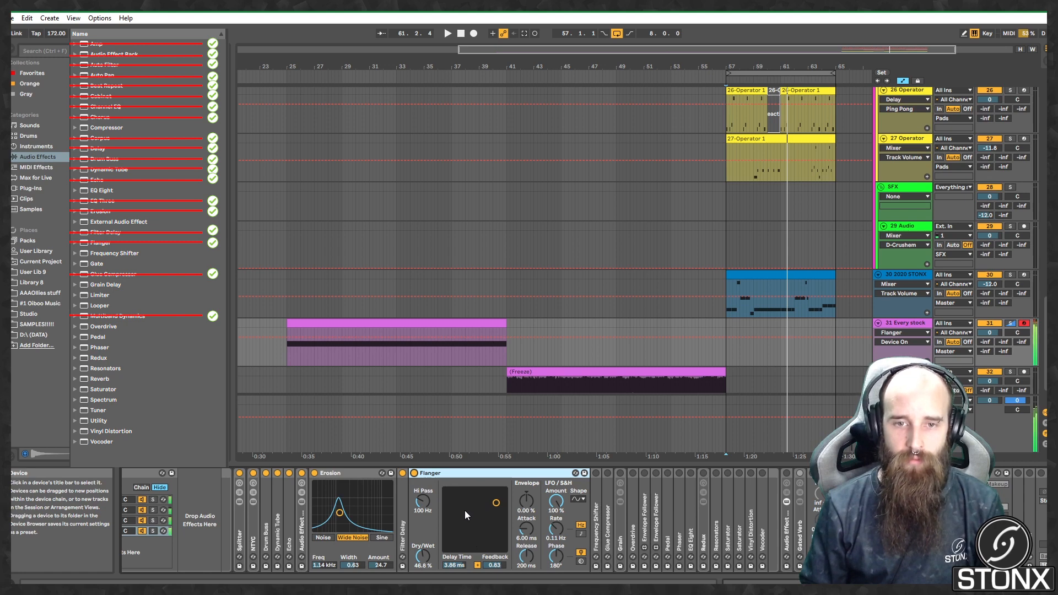
double_click(441, 476)
double_click(427, 508)
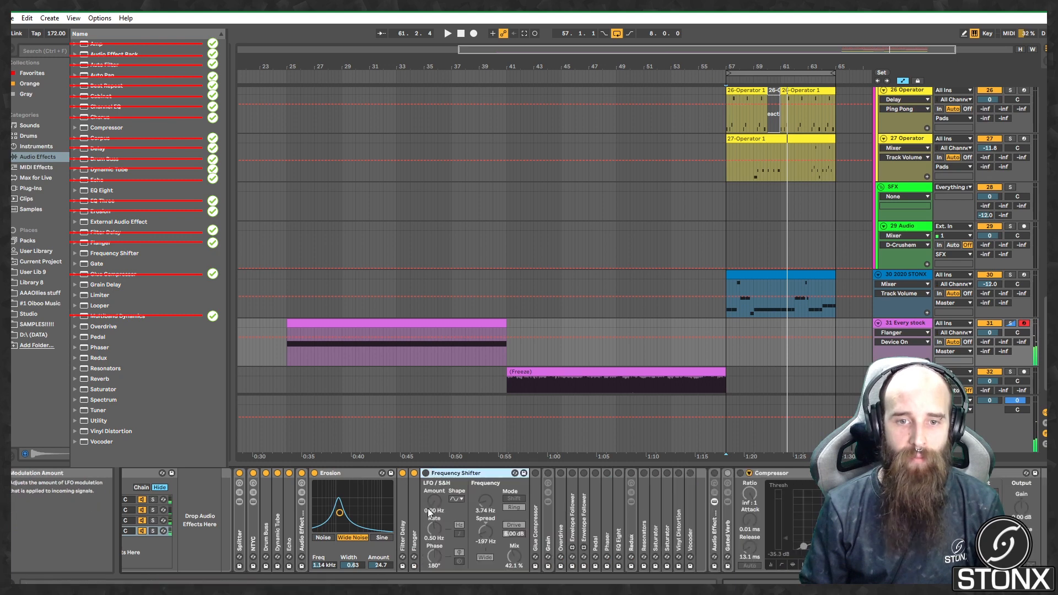
click(427, 473)
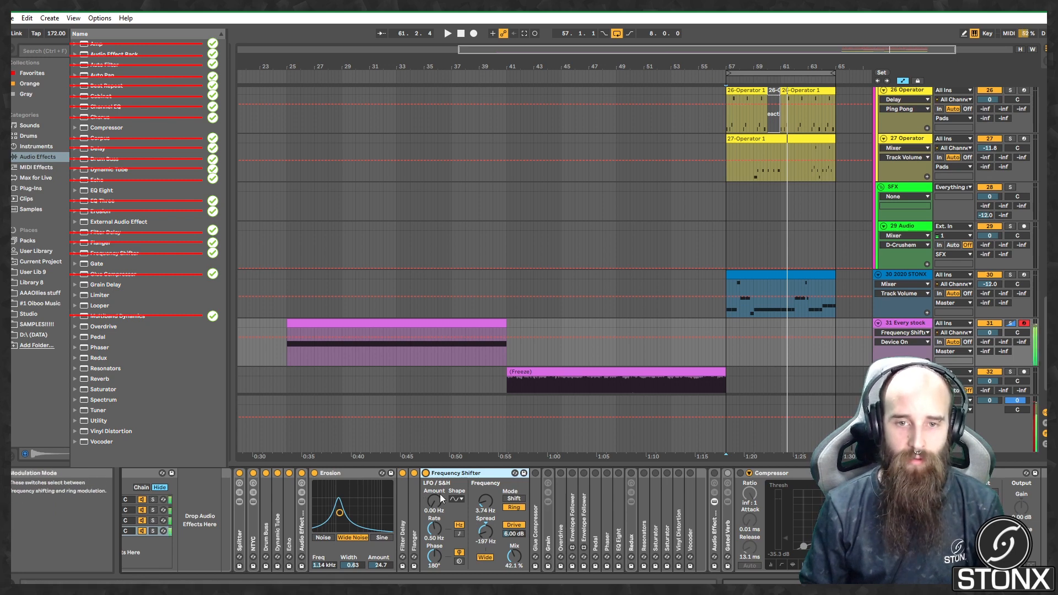
Step: Compare the sound with Frequency Shifter bypassed and active, leaving it on
click(426, 473)
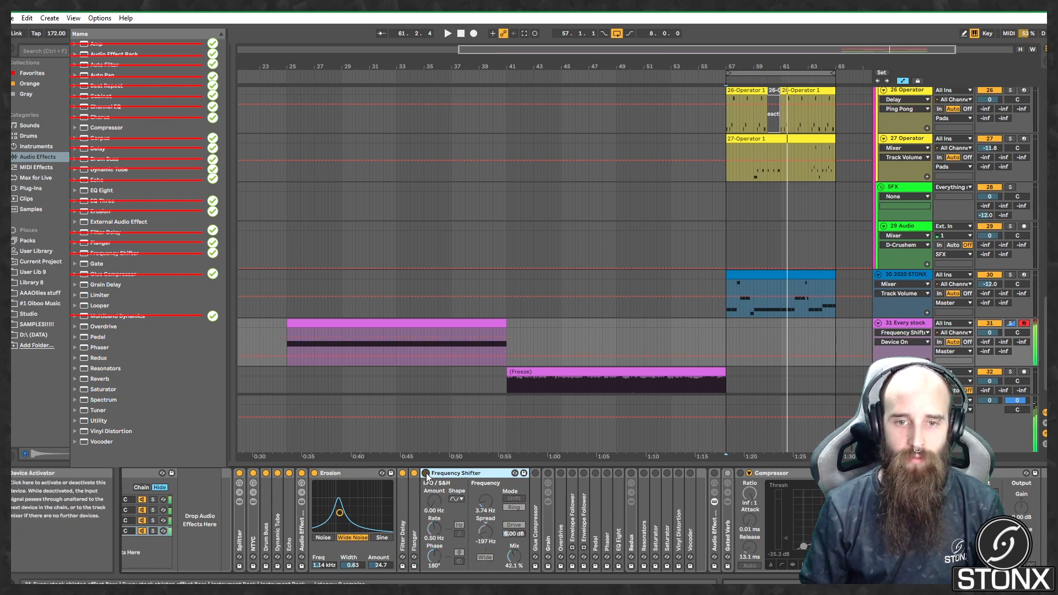
click(426, 474)
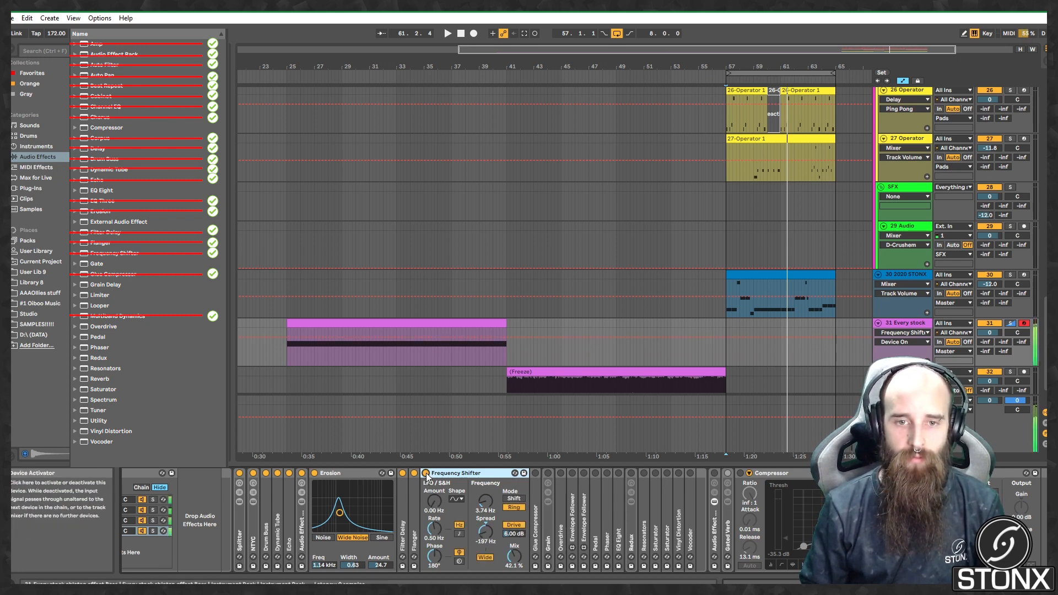
click(426, 473)
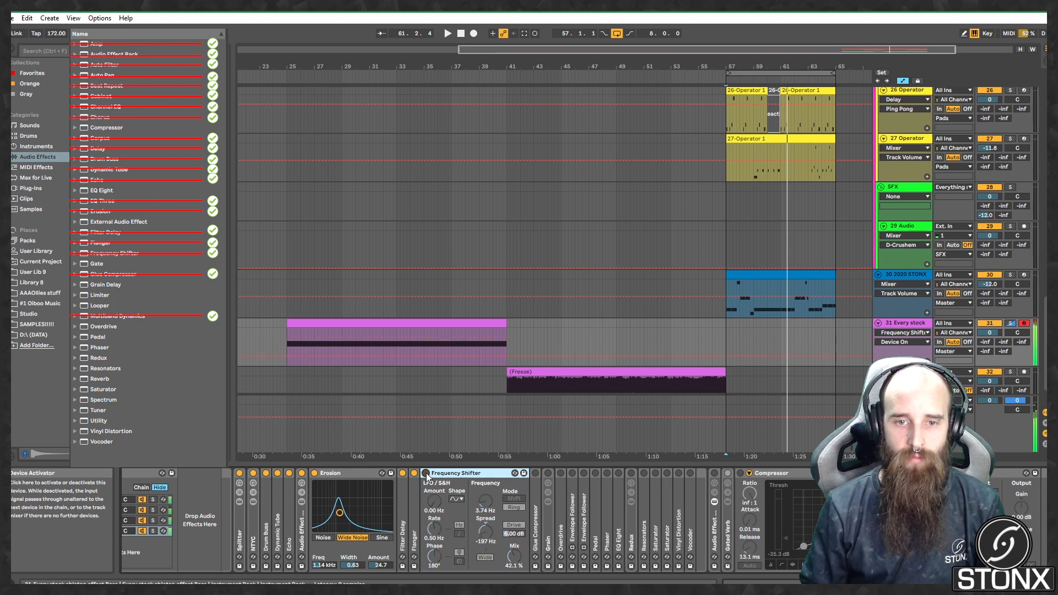
click(426, 473)
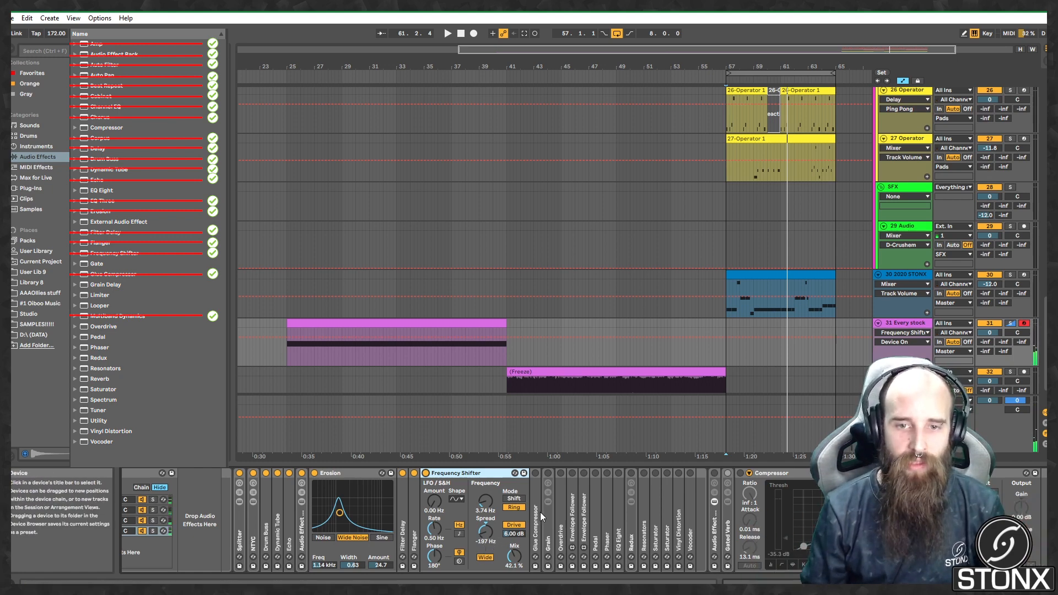
Step: Unfold and switch on the Glue Compressor and the Grain rack
double_click(533, 497)
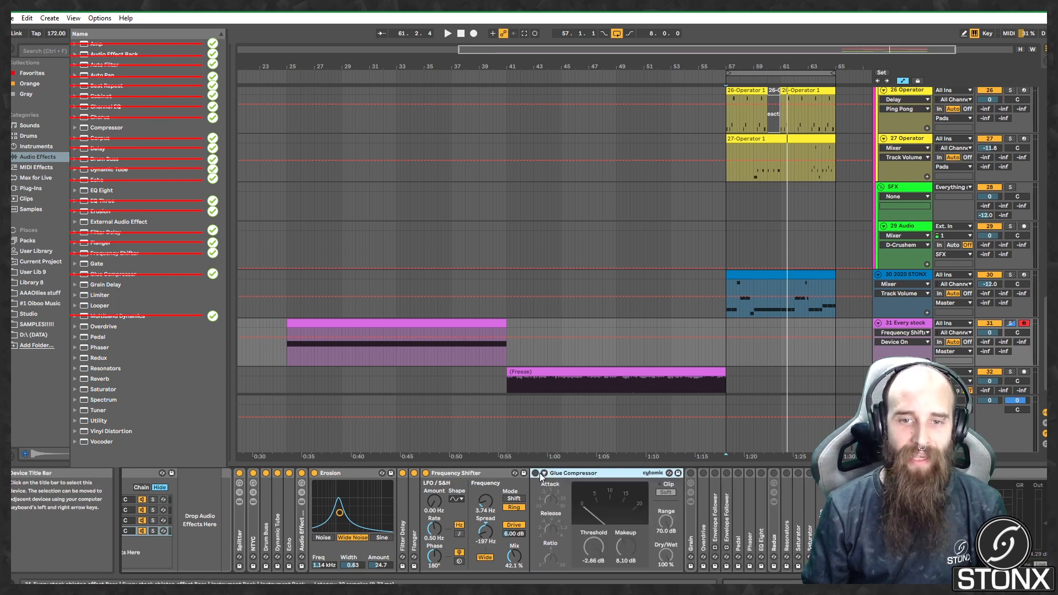
click(535, 473)
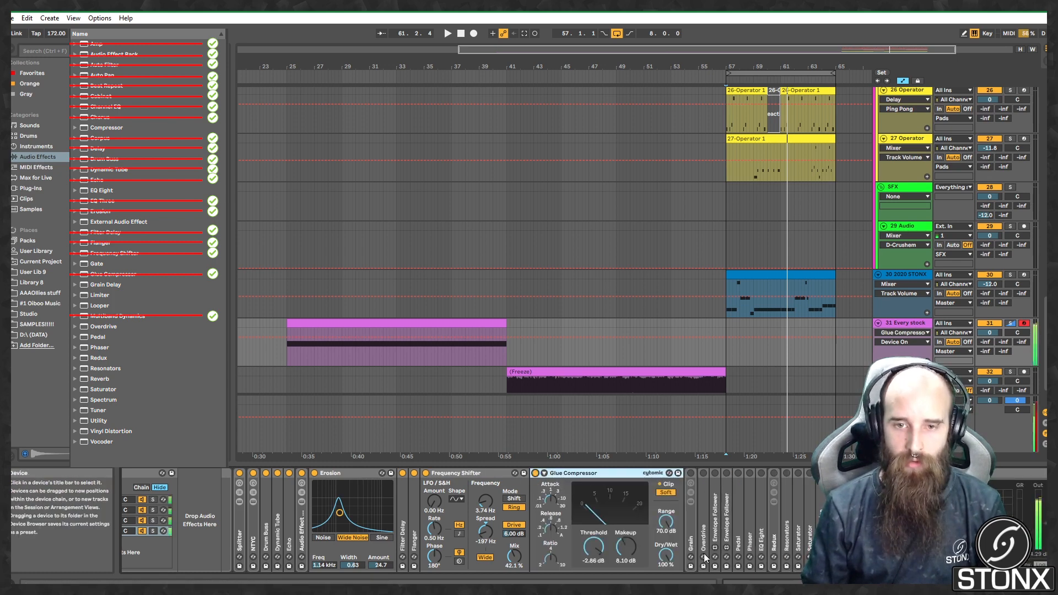
scroll(477, 531, down, 3)
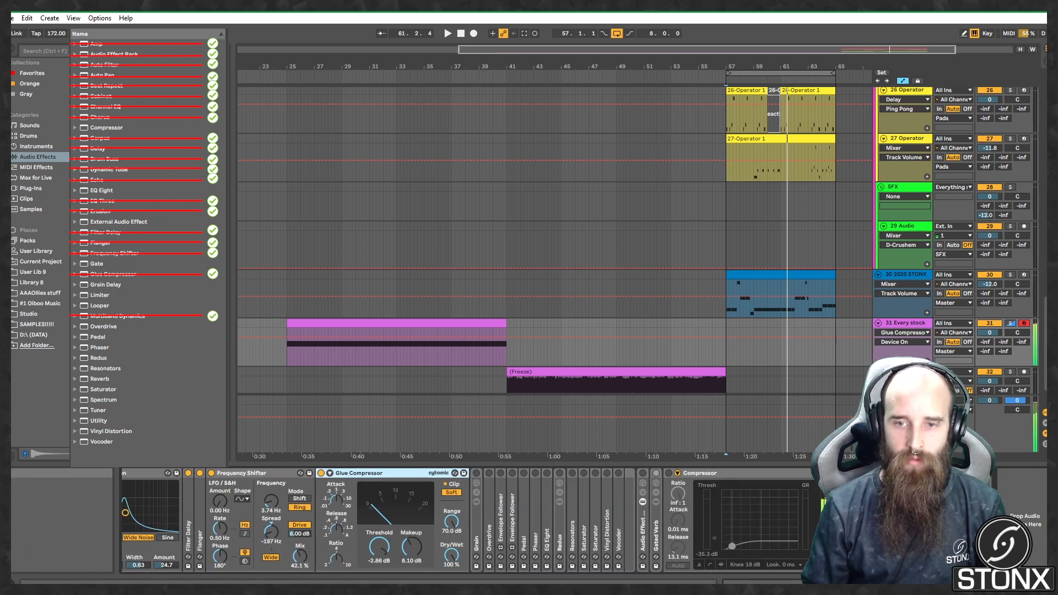
double_click(481, 498)
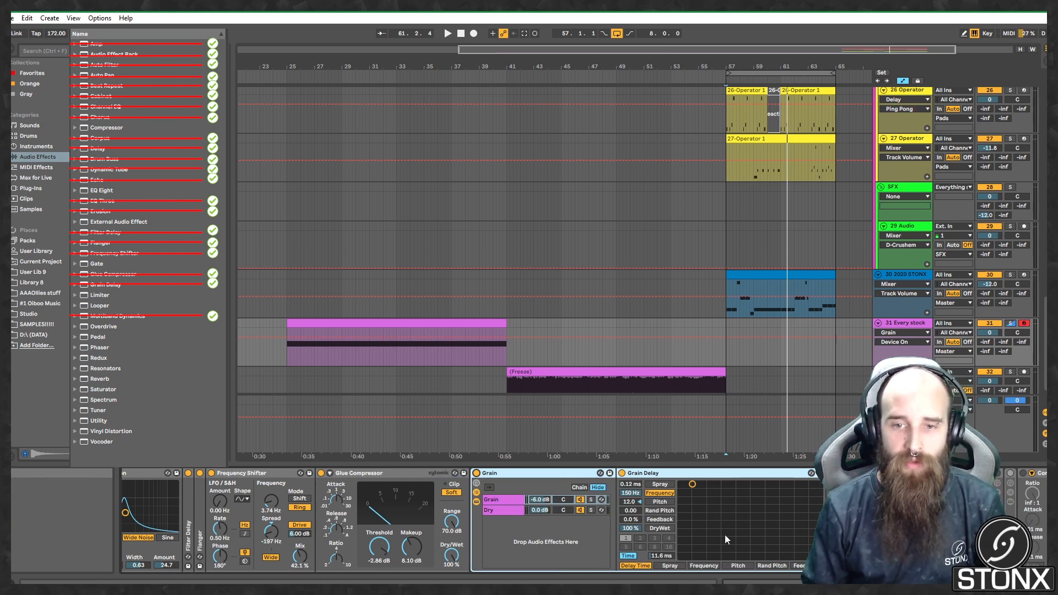
Step: Inspect the Grain rack's Grain and Dry chains, and solo the Grain chain briefly to audition it alone
click(511, 509)
click(506, 499)
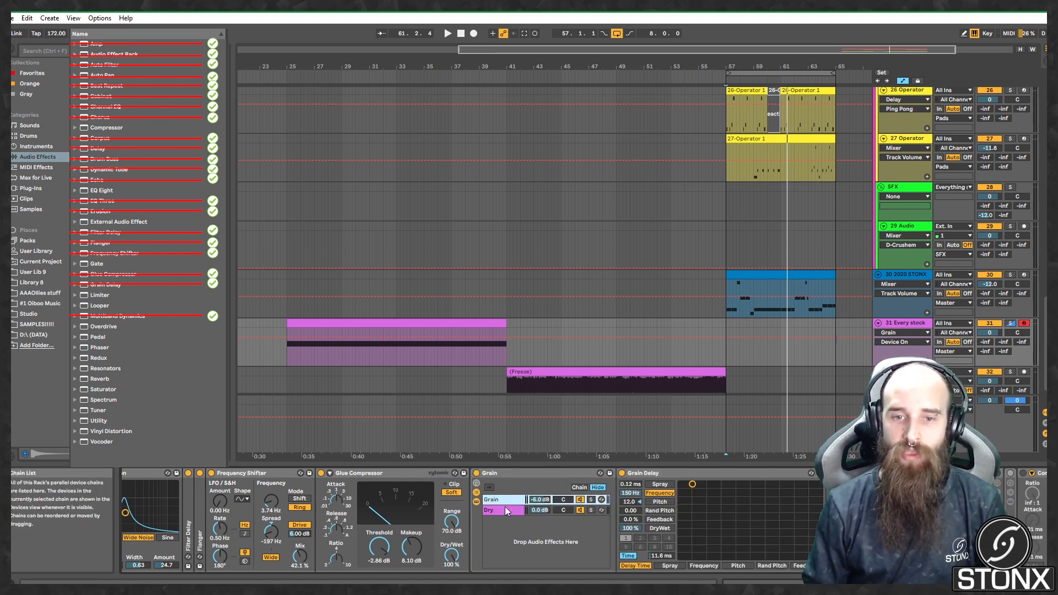
click(501, 511)
click(504, 499)
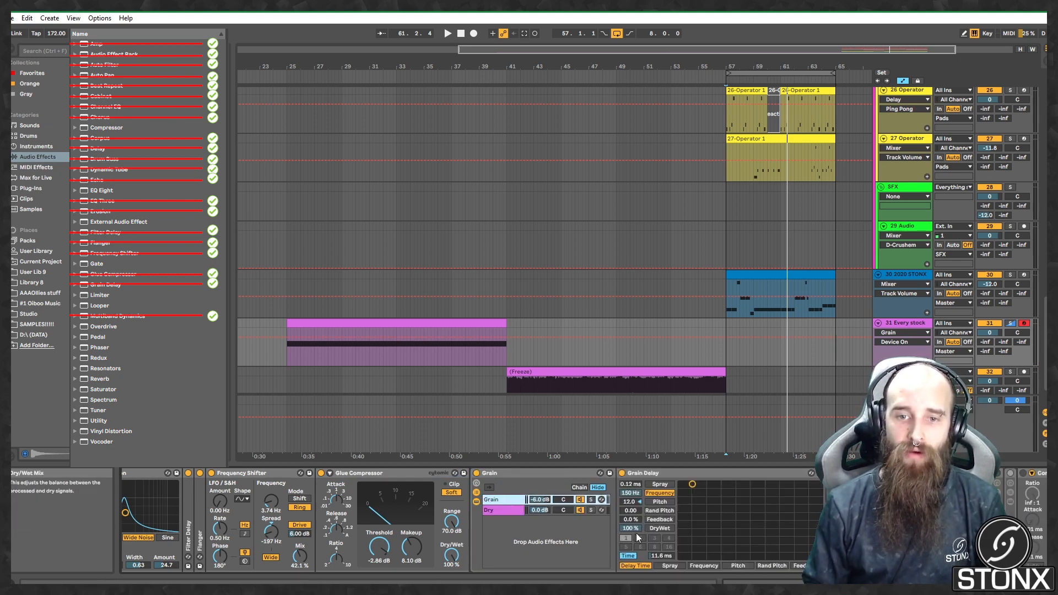
click(498, 509)
click(510, 498)
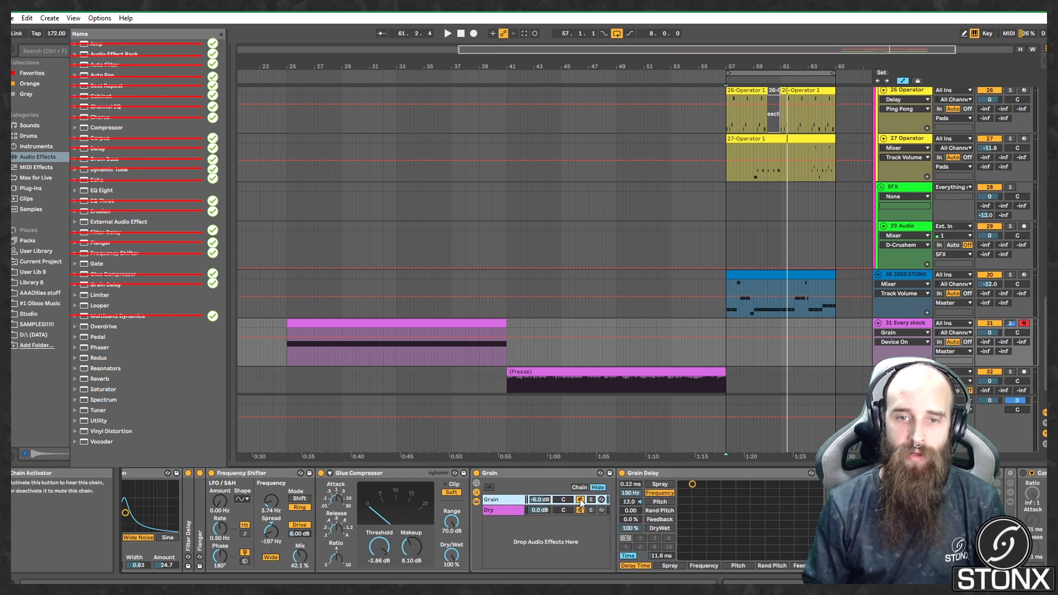
click(591, 499)
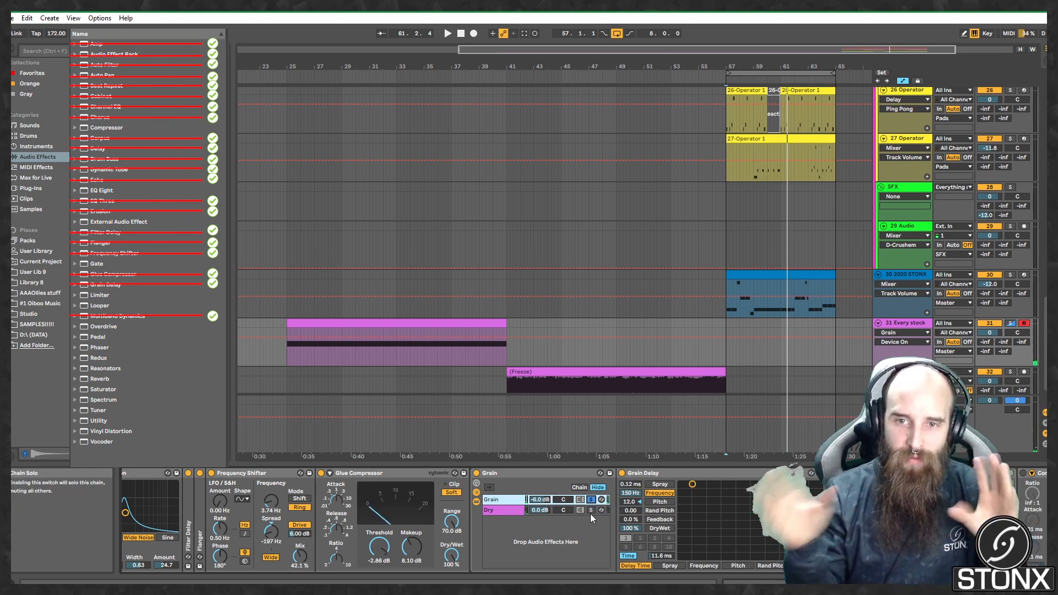
click(591, 499)
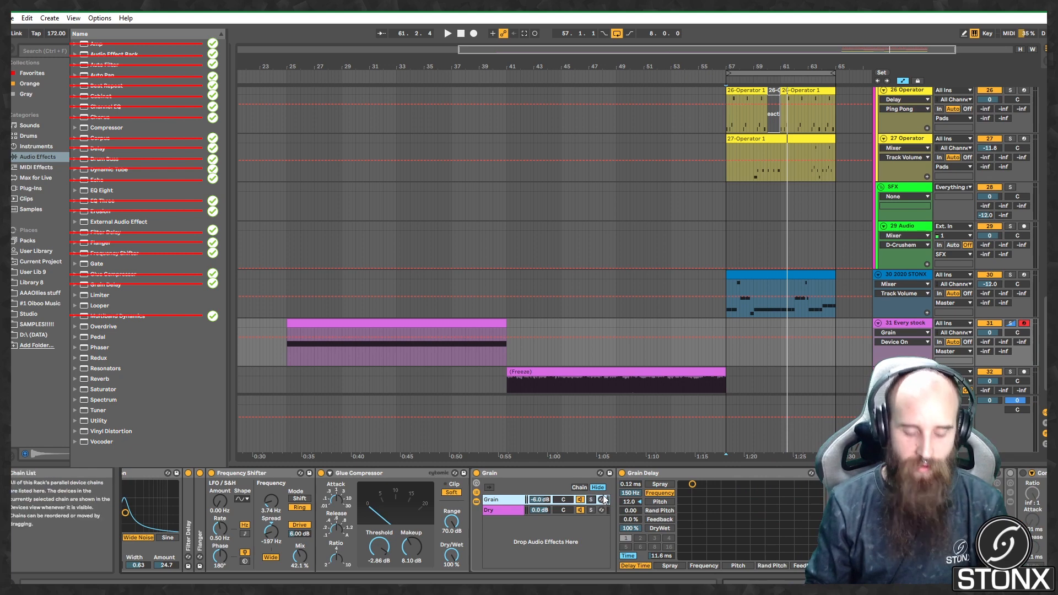
Step: Compare the sound with the Grain rack bypassed and active, leave it on, and fold it
click(477, 474)
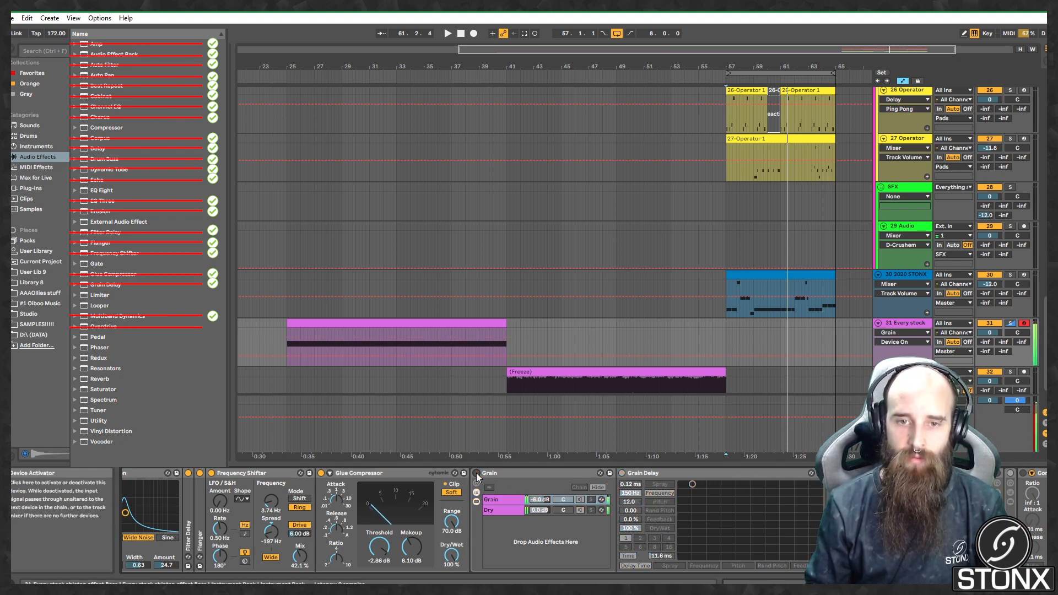
click(476, 474)
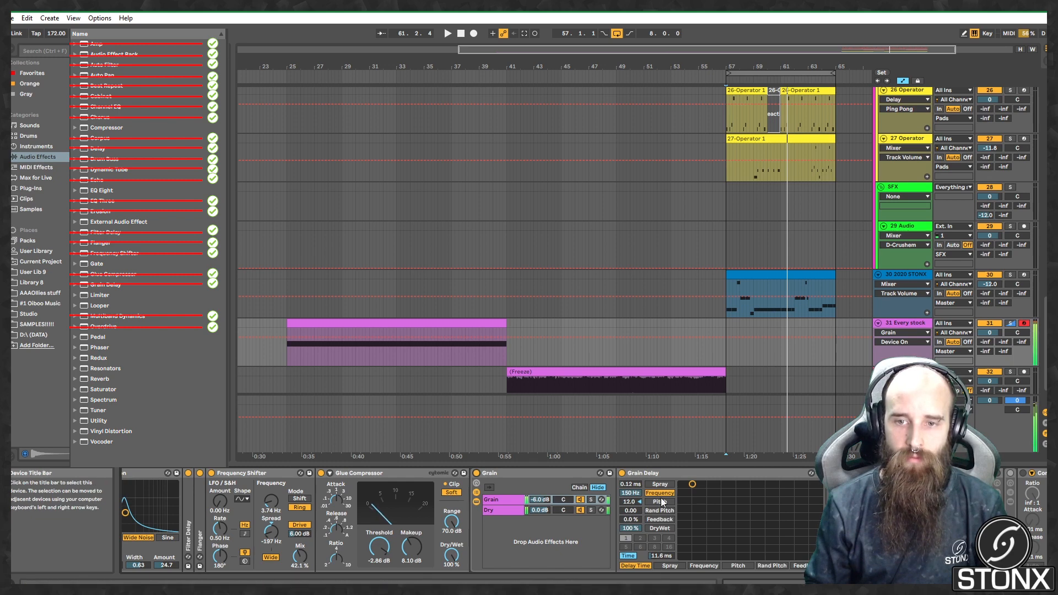
double_click(533, 476)
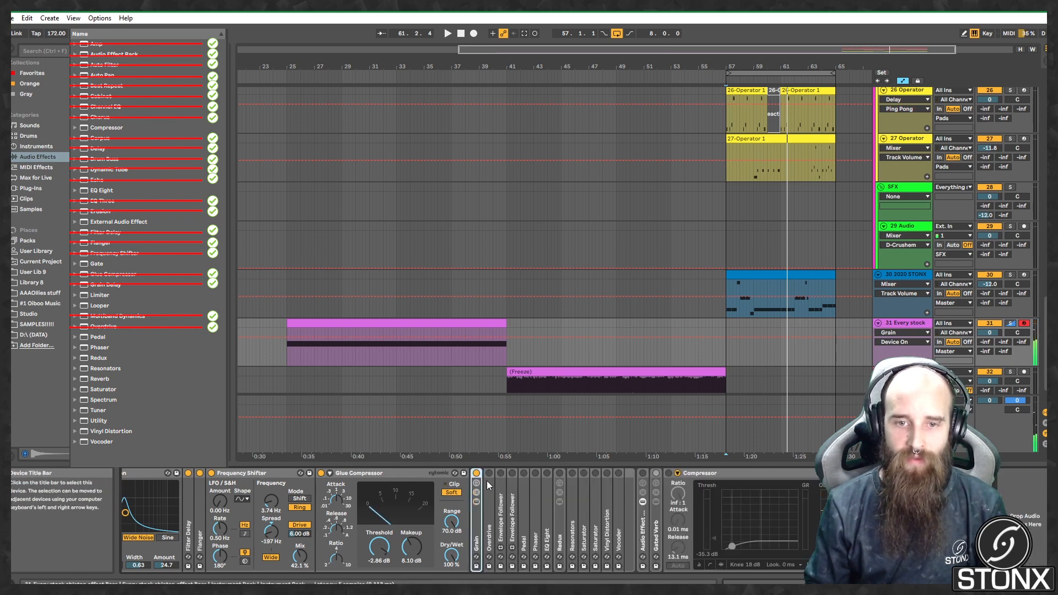
Step: Unfold and switch on Overdrive, comparing the sound with it bypassed and active
double_click(487, 481)
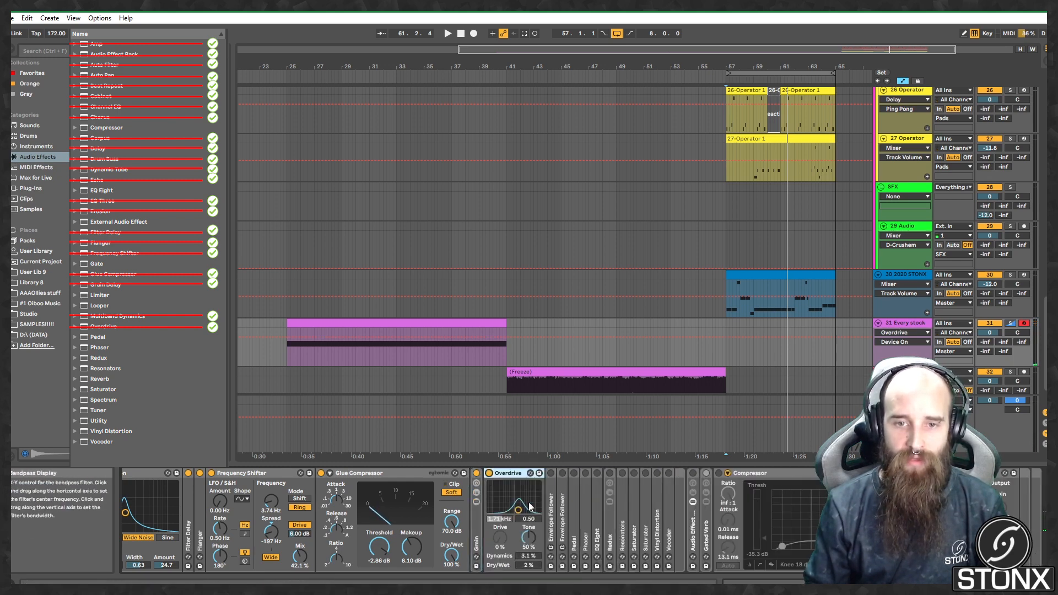
click(487, 474)
click(488, 474)
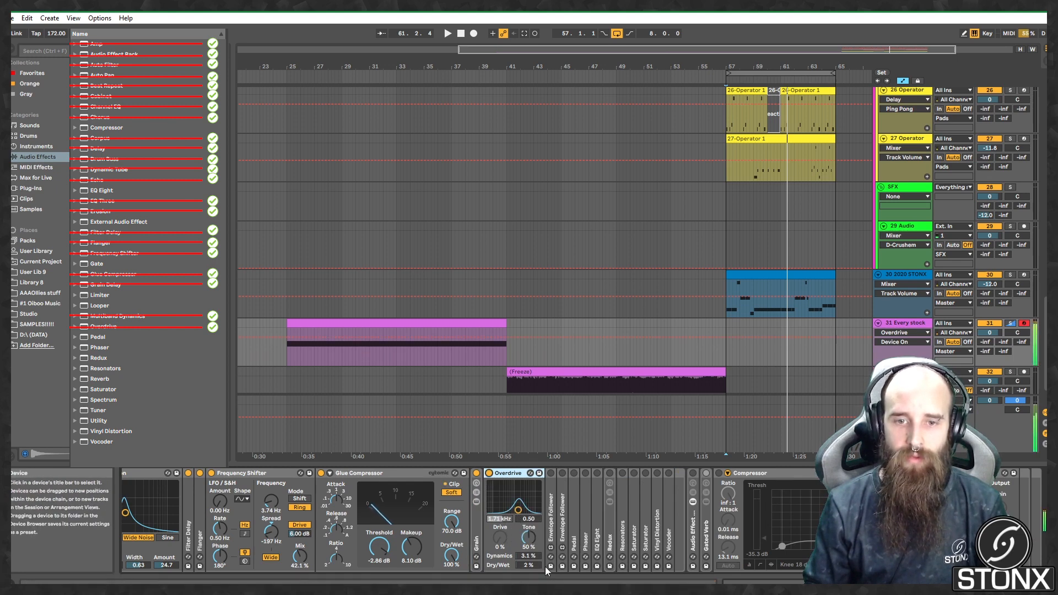
double_click(511, 473)
double_click(489, 512)
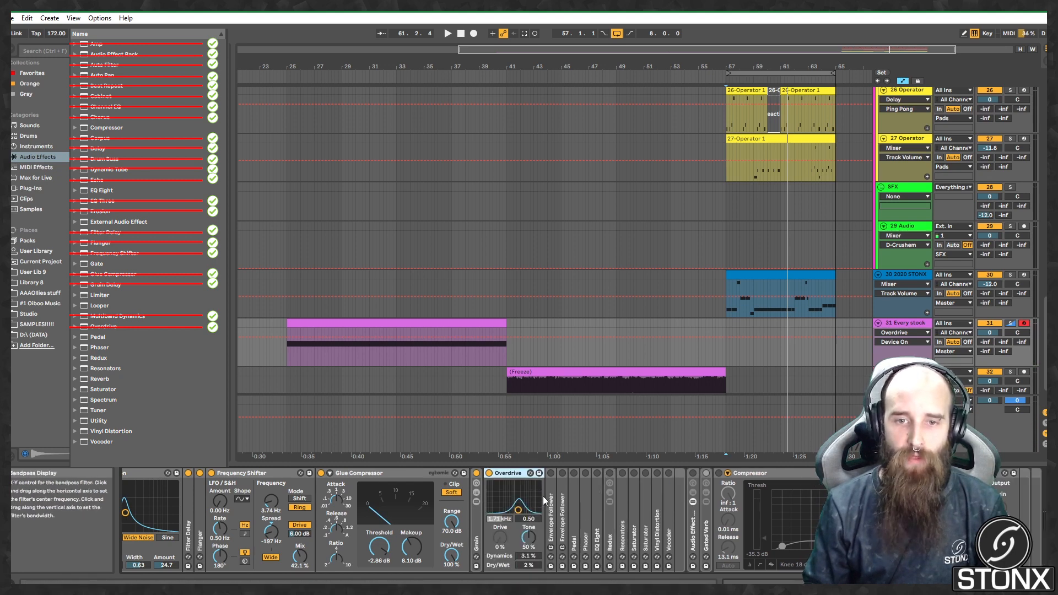
Step: Unfold and switch on both Envelope Followers, the ones mapped to Drive and Filter Freq
double_click(550, 504)
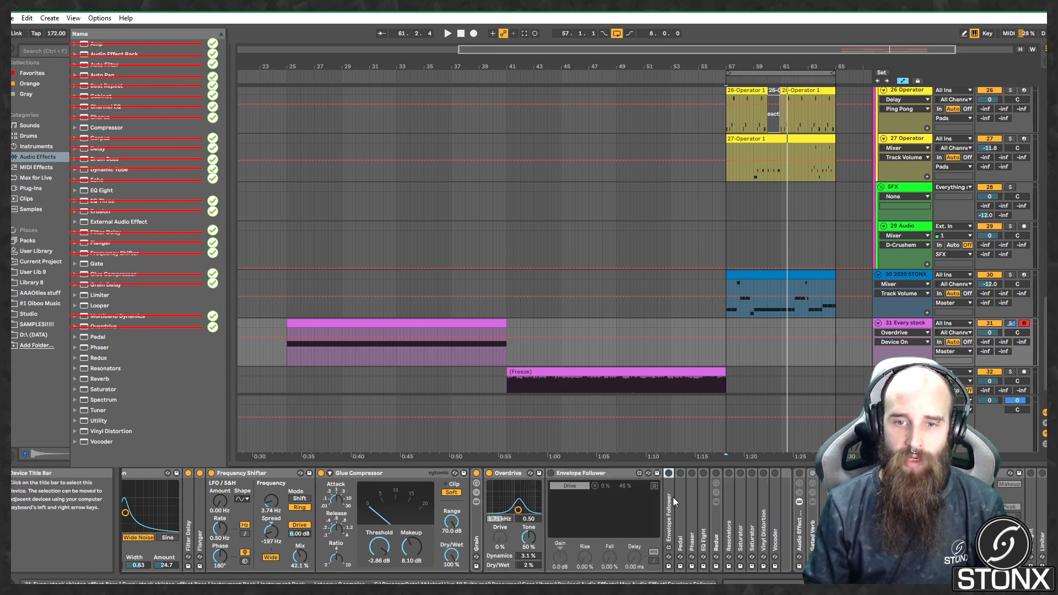
double_click(673, 497)
click(669, 474)
click(556, 475)
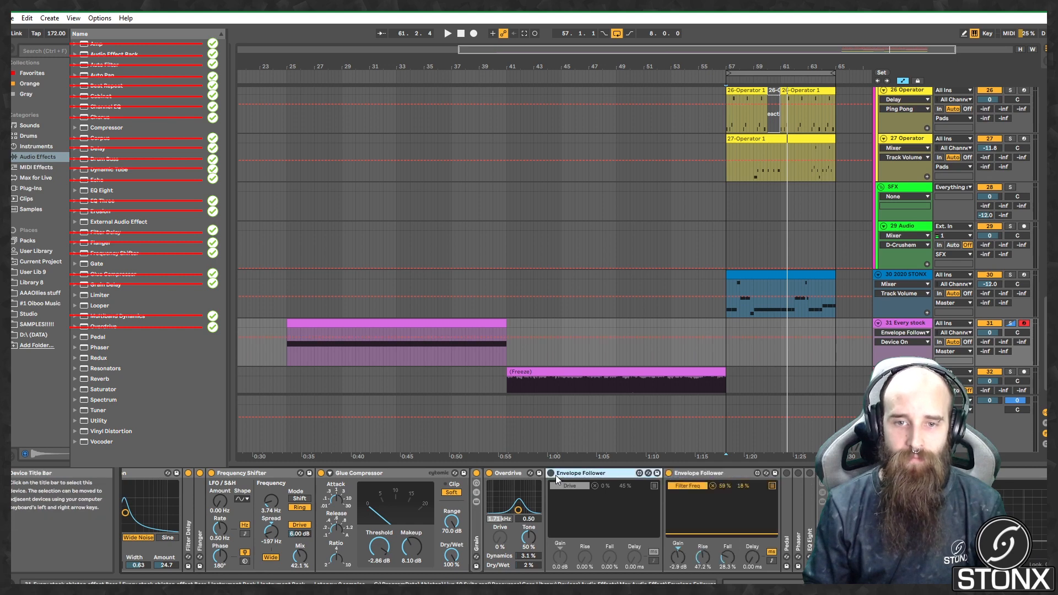
click(550, 473)
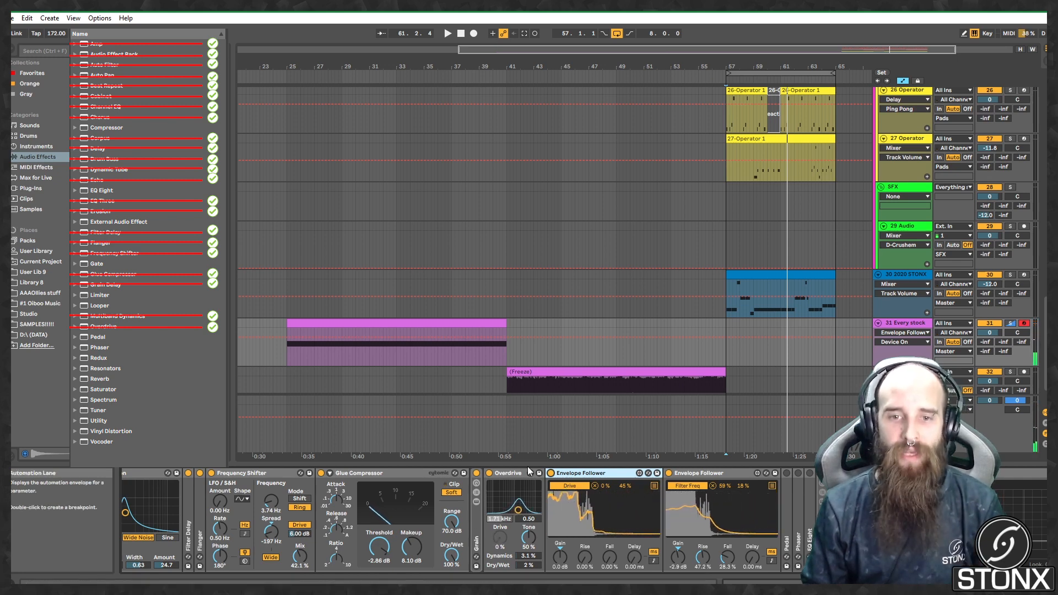
Step: Fold Overdrive and both Envelope Followers
double_click(500, 474)
double_click(540, 474)
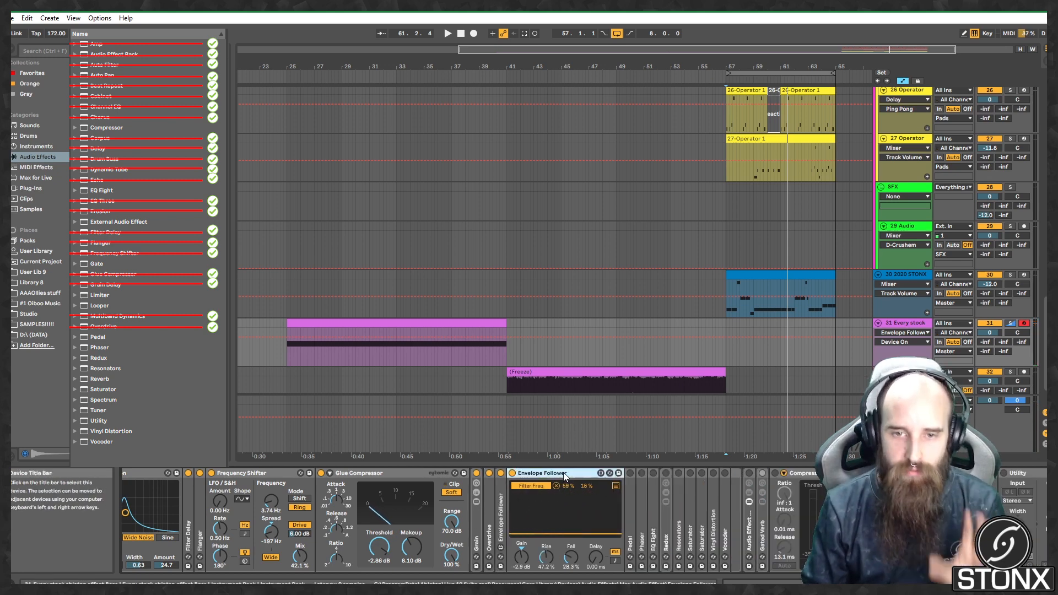
double_click(563, 472)
Step: Unfold Pedal, compare the sound with it bypassed and active, leave it on, and fold it
double_click(524, 505)
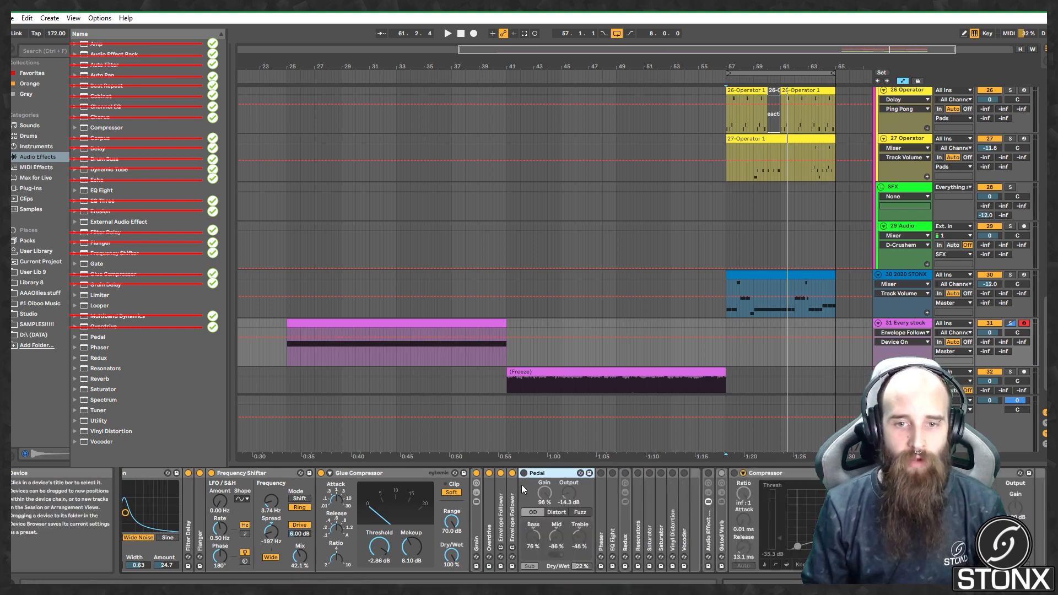
click(522, 473)
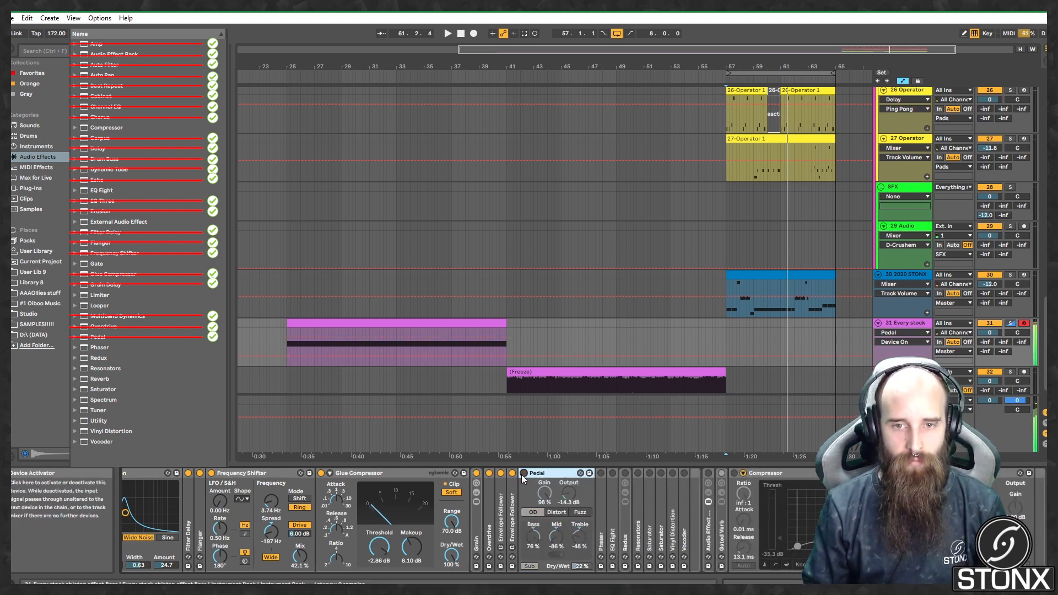
click(521, 474)
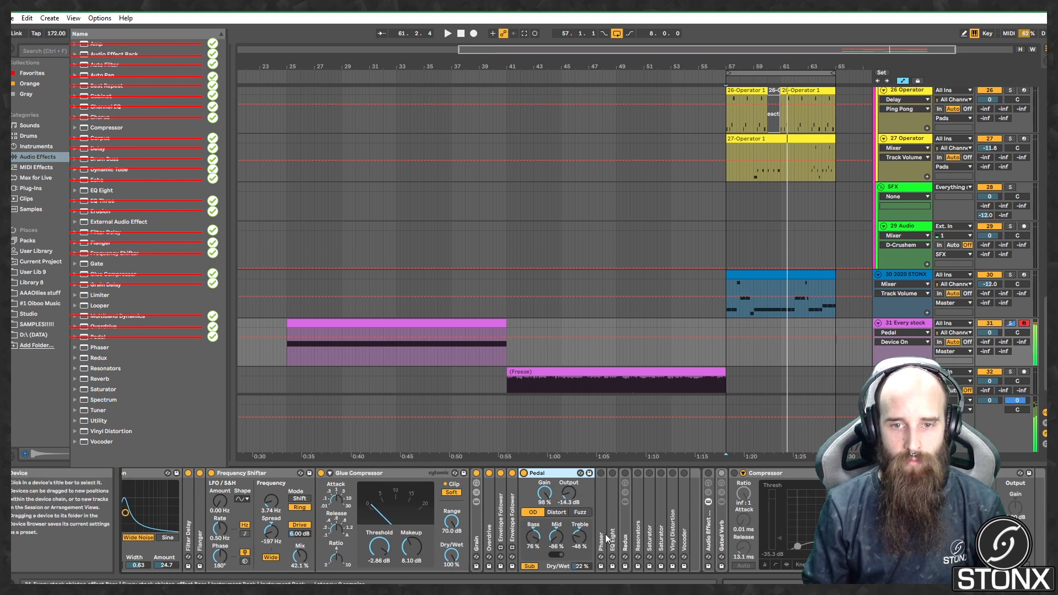
double_click(554, 474)
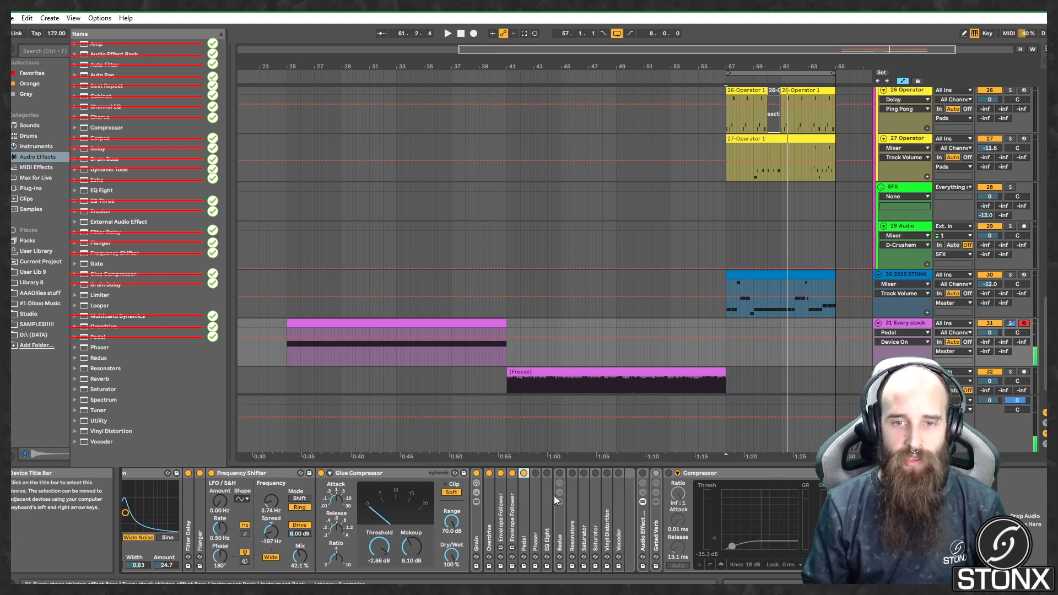
Step: Unfold and switch on Phaser and EQ Eight in turn, folding each after showing its settings
double_click(533, 504)
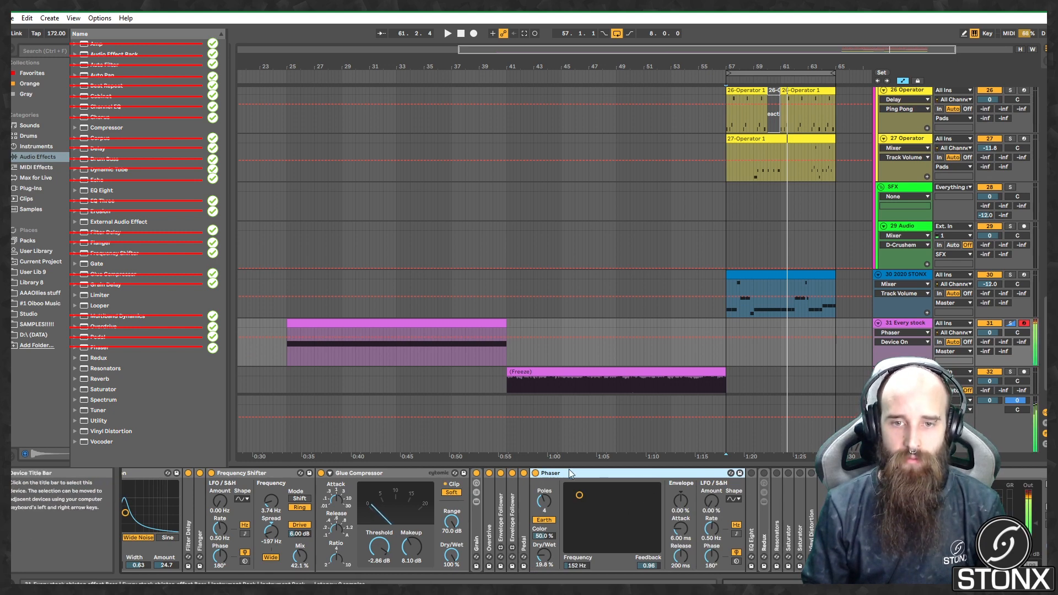
double_click(551, 473)
double_click(547, 506)
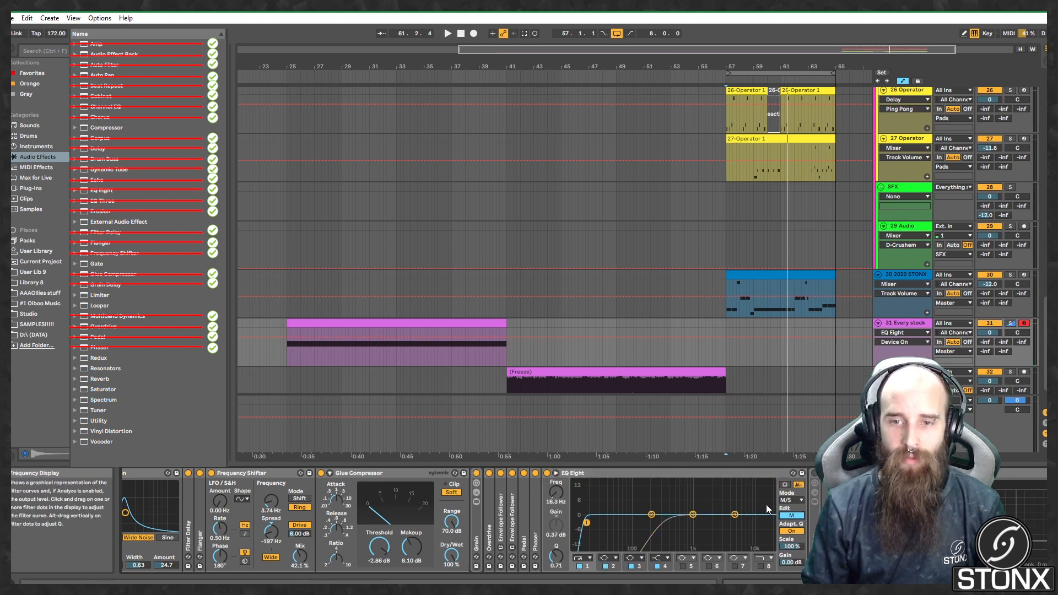
double_click(604, 475)
Step: Unfold and switch on the Redux rack to show its Redux and Dry chains, and fold it
click(560, 523)
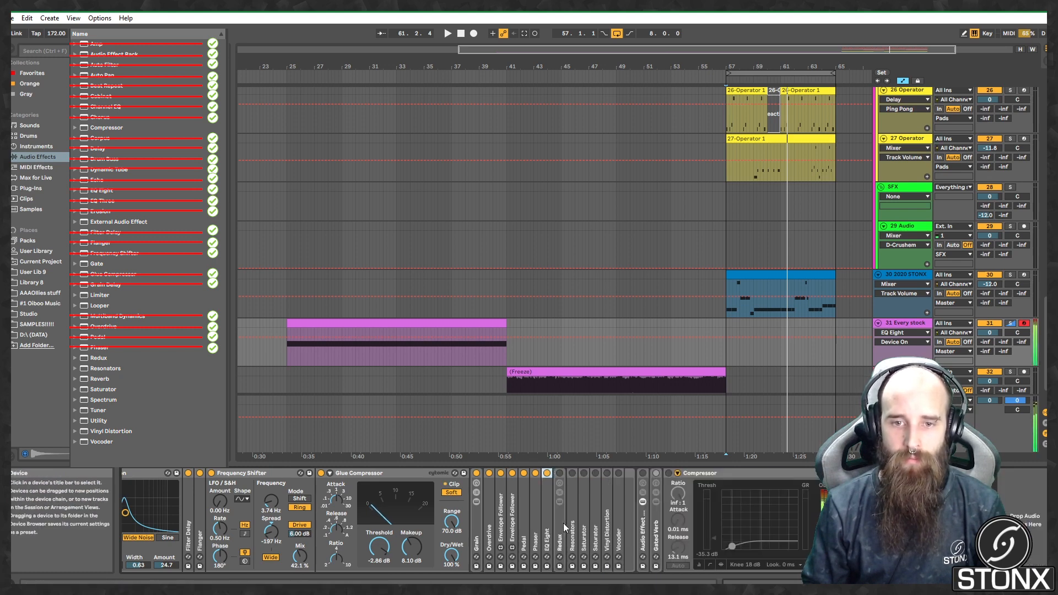
double_click(560, 524)
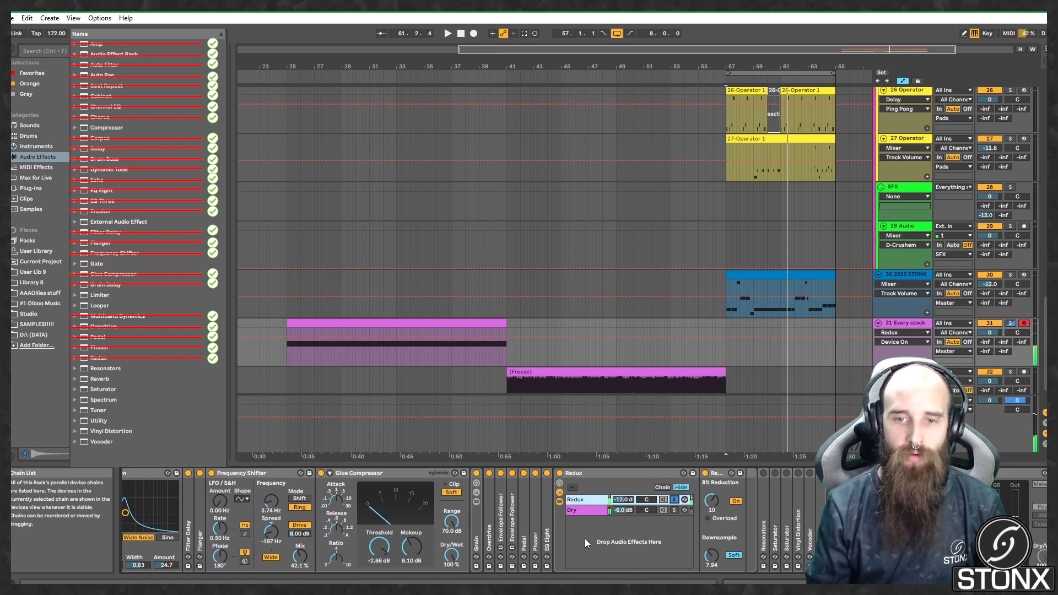
double_click(629, 476)
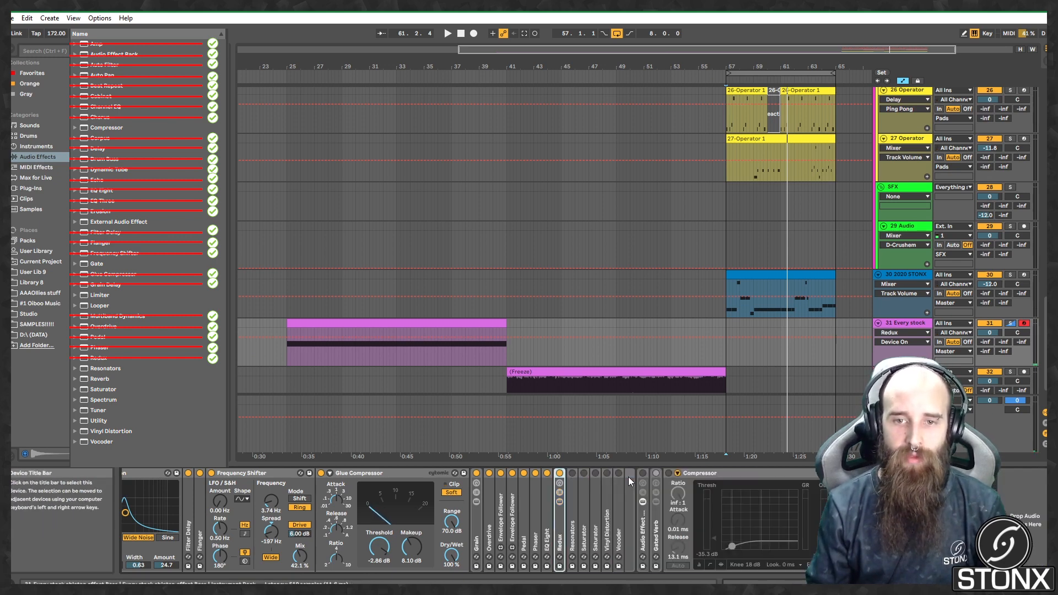
Step: Unfold and switch on Resonators, check the rack's start, set the Resonators Dry/Wet to 51%, and fold the device
click(574, 517)
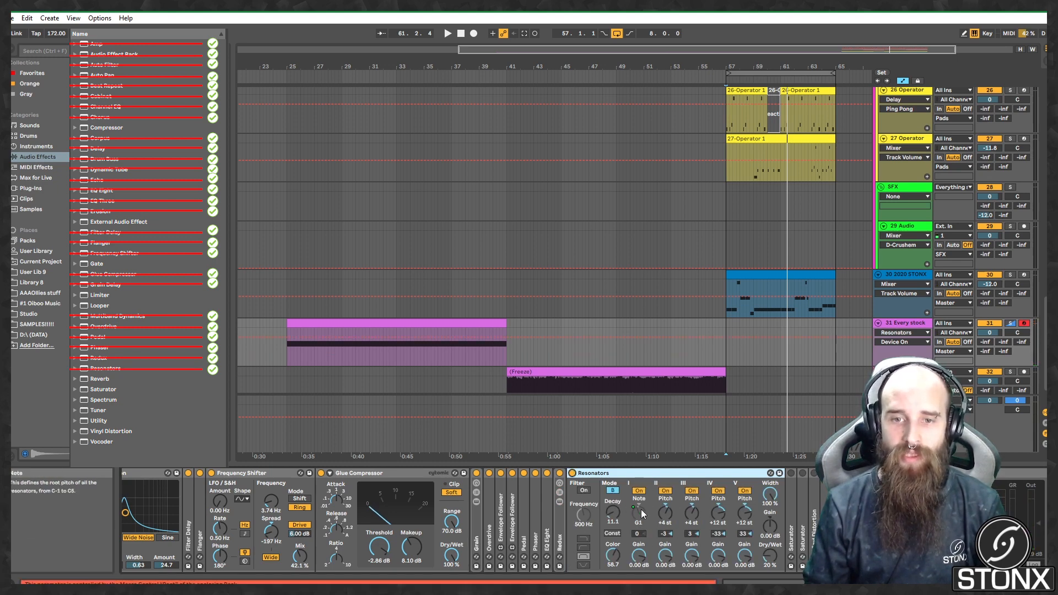
drag(958, 582, 893, 581)
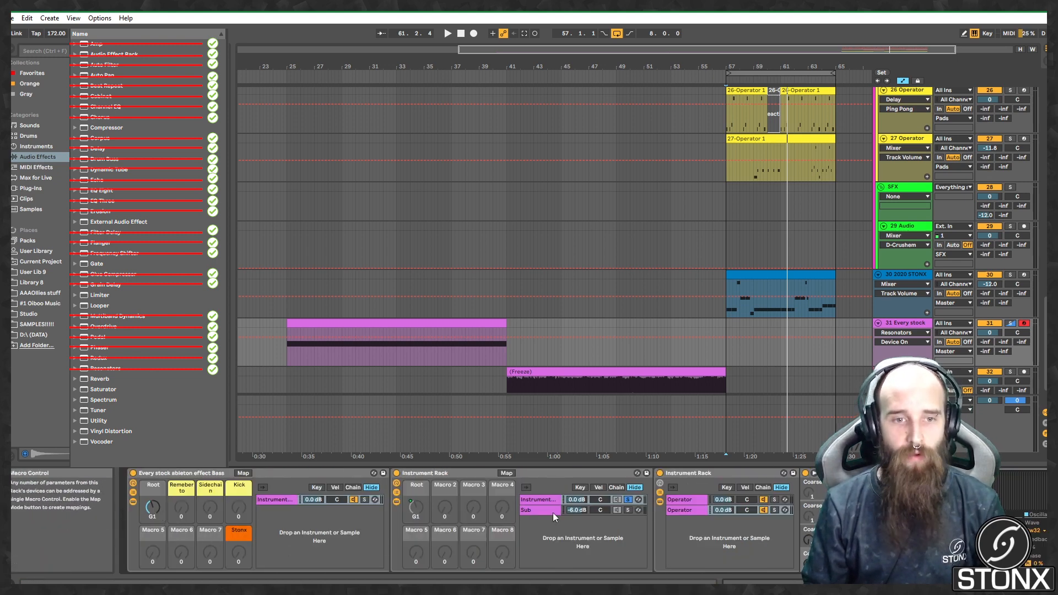
click(959, 582)
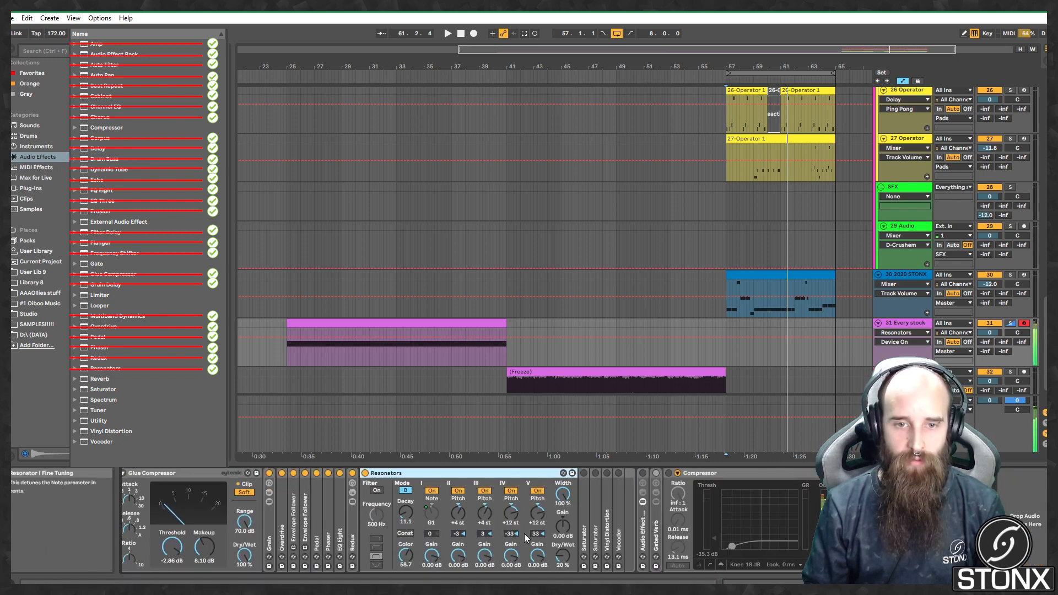
drag(564, 555, 564, 512)
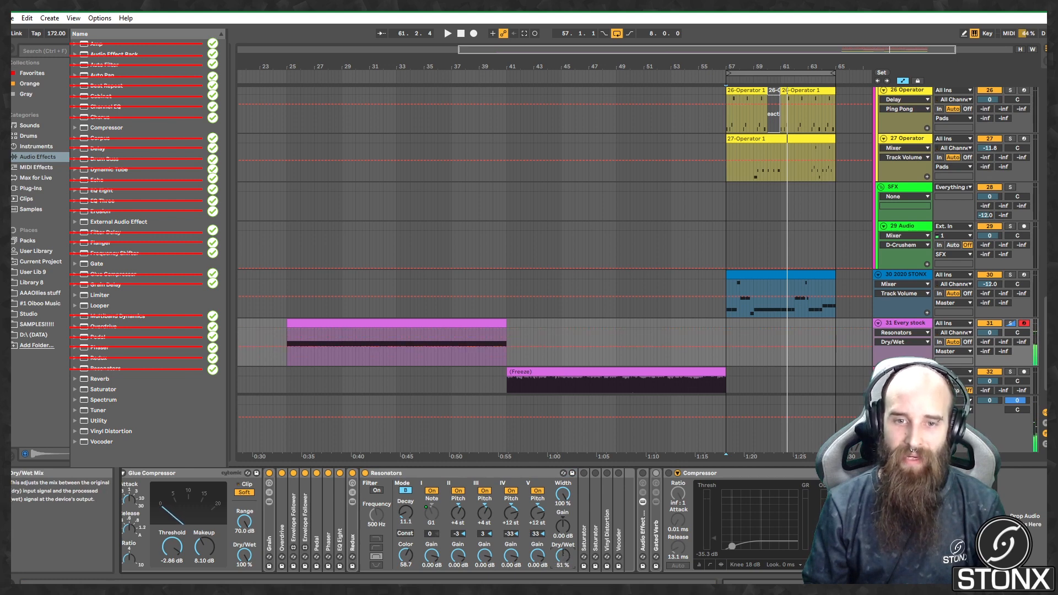
double_click(431, 473)
Step: Unfold and switch on both Saturators and Vinyl Distortion, comparing Vinyl Distortion bypassed and active and leaving it on
double_click(372, 508)
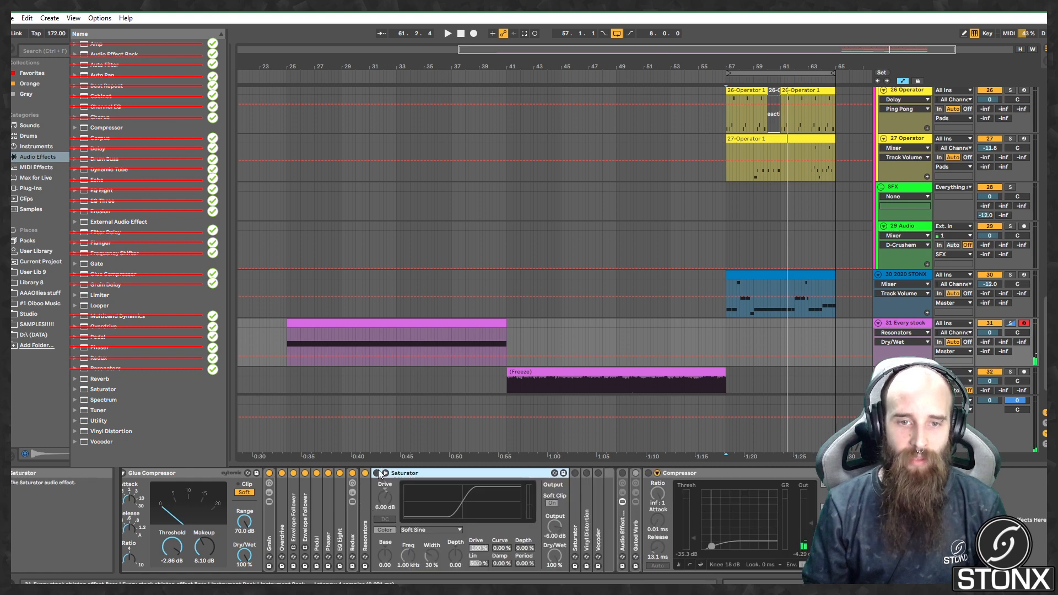
double_click(574, 498)
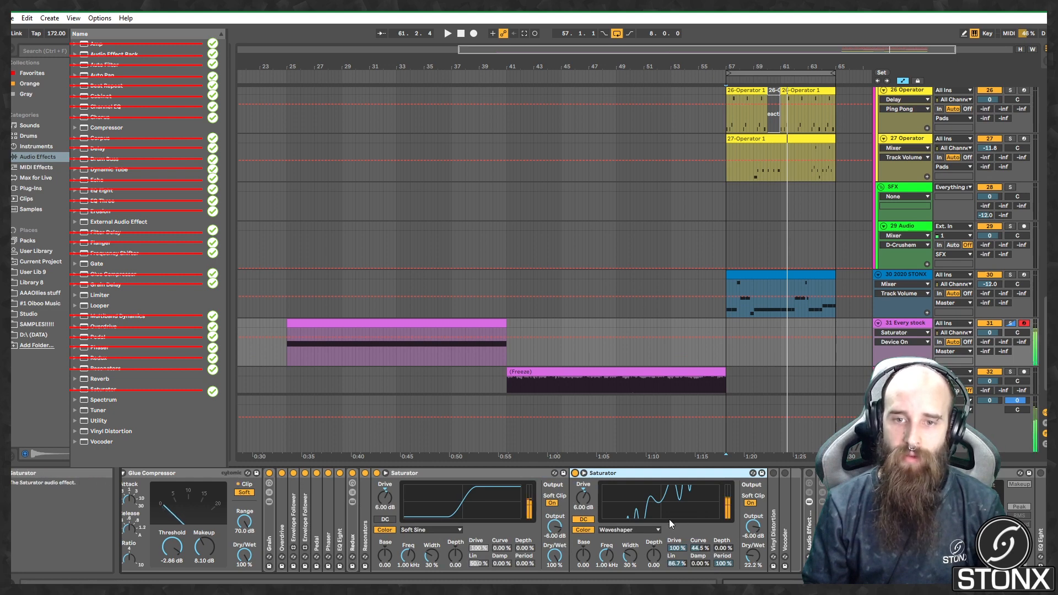
double_click(773, 532)
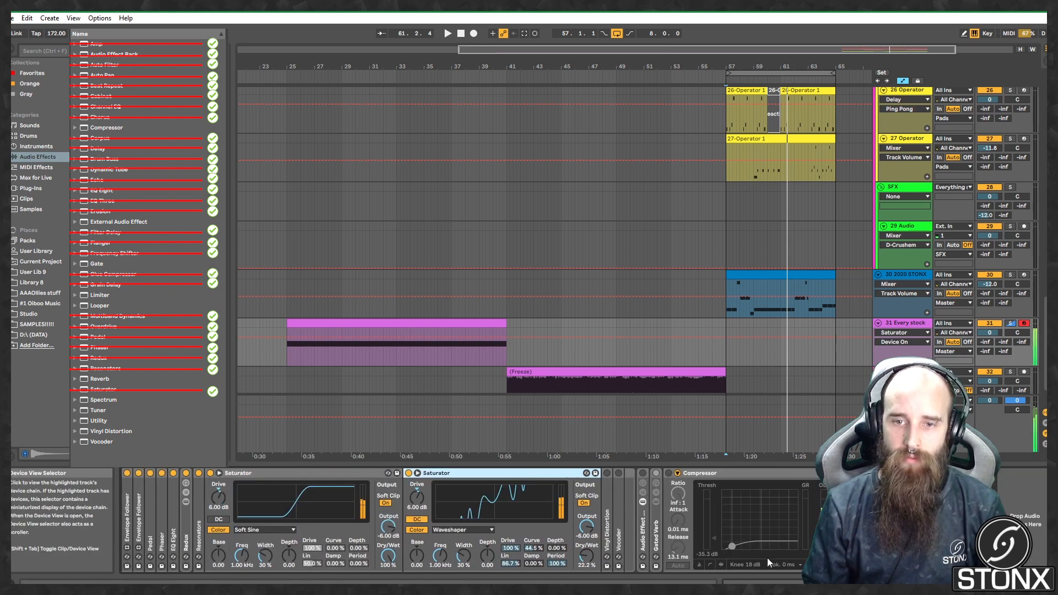
click(607, 472)
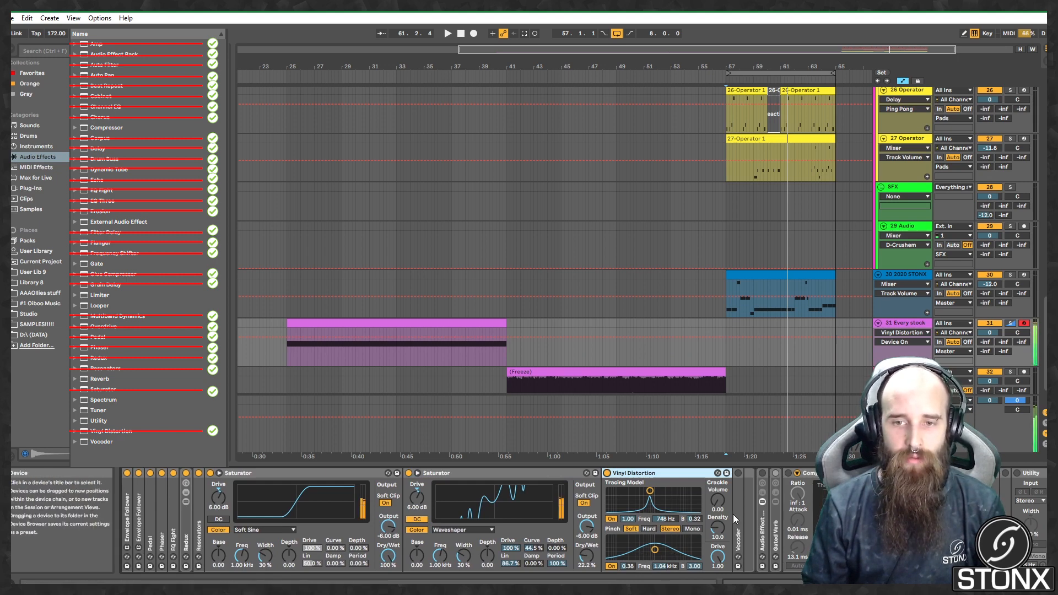
click(608, 473)
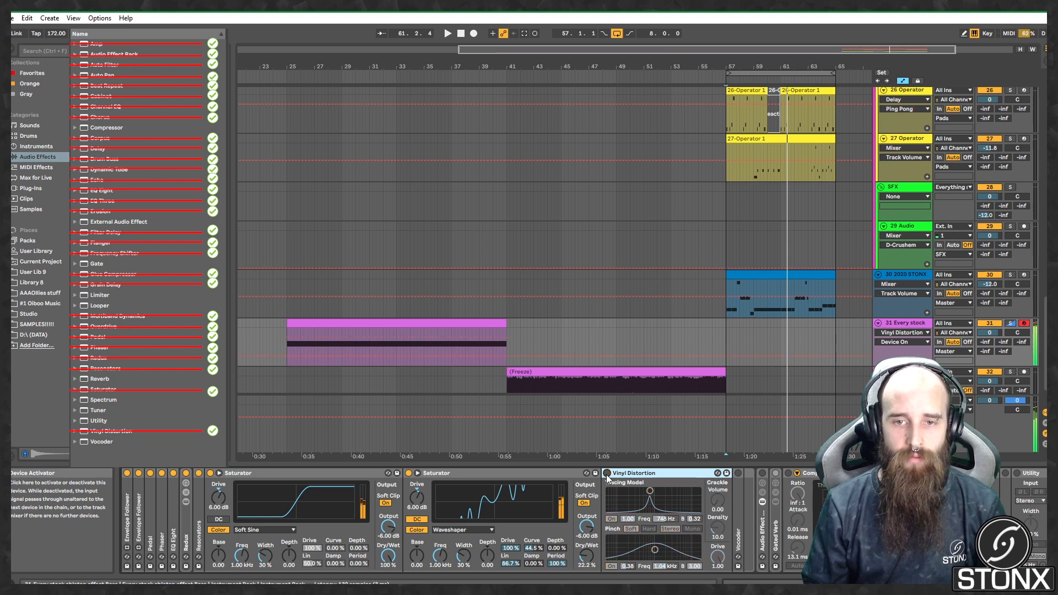
click(607, 473)
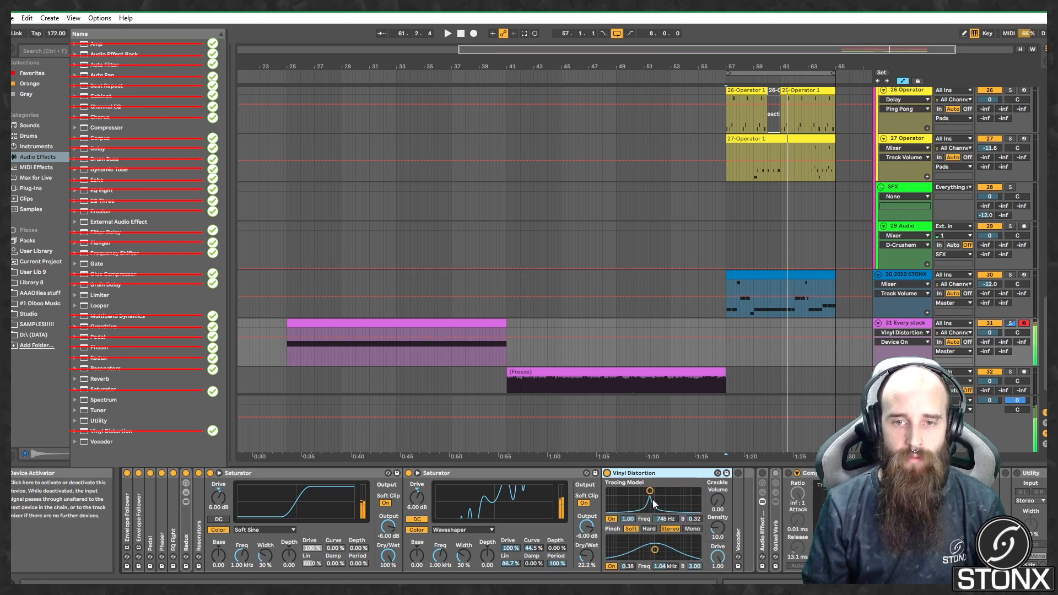
Step: Unfold and switch on Vocoder, compare the sound with it bypassed and active, and leave it on
double_click(738, 522)
click(799, 582)
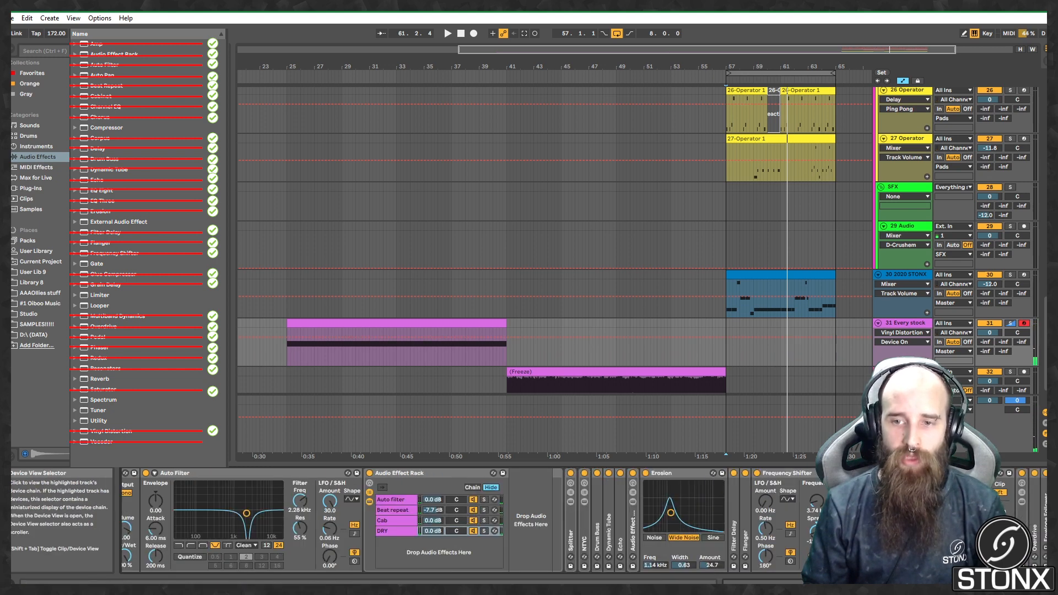
drag(816, 582, 936, 582)
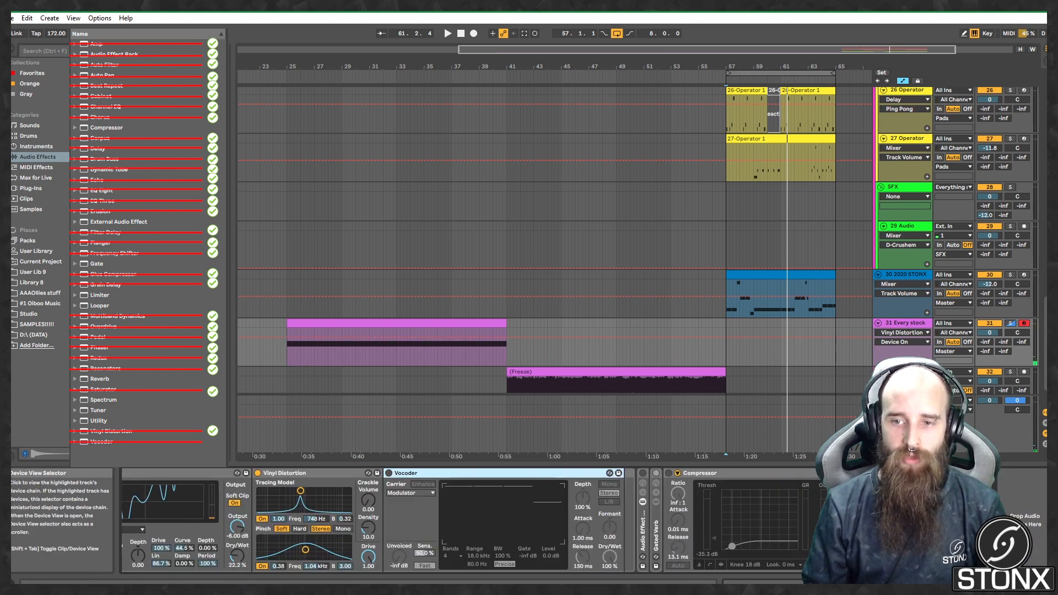
click(390, 474)
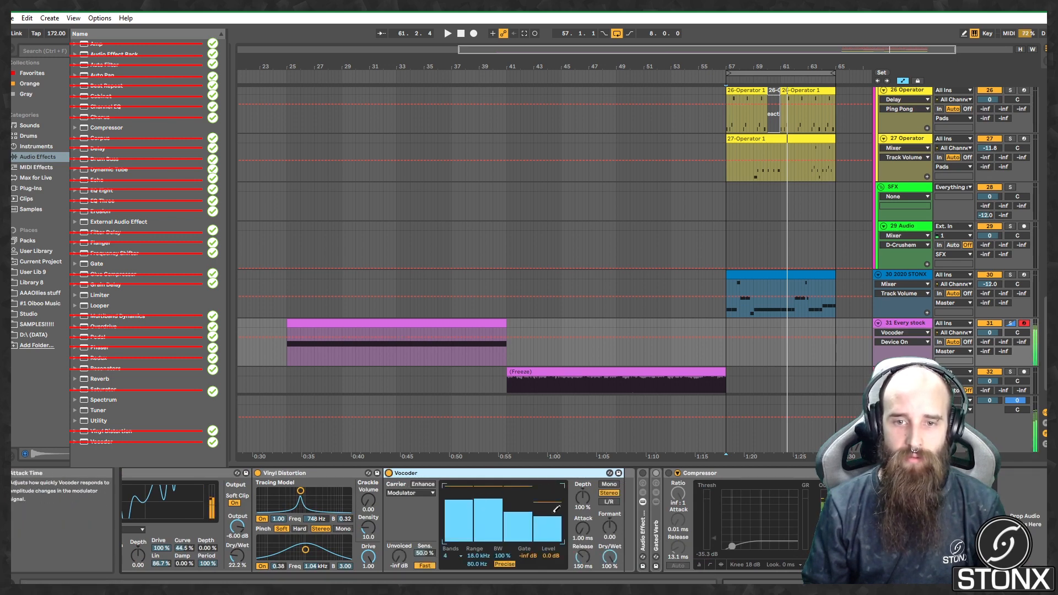
click(389, 473)
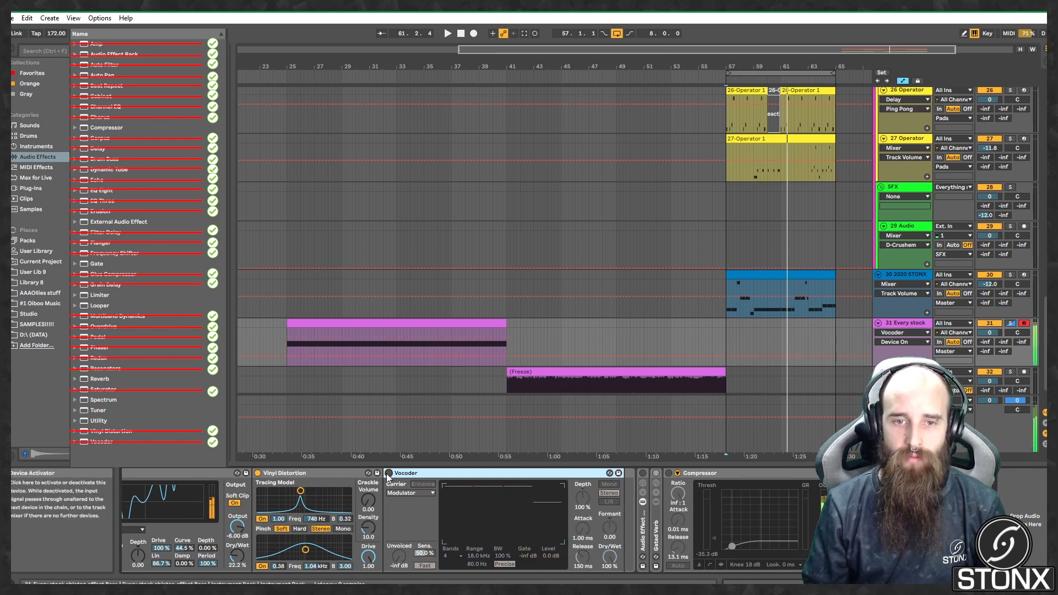
click(389, 474)
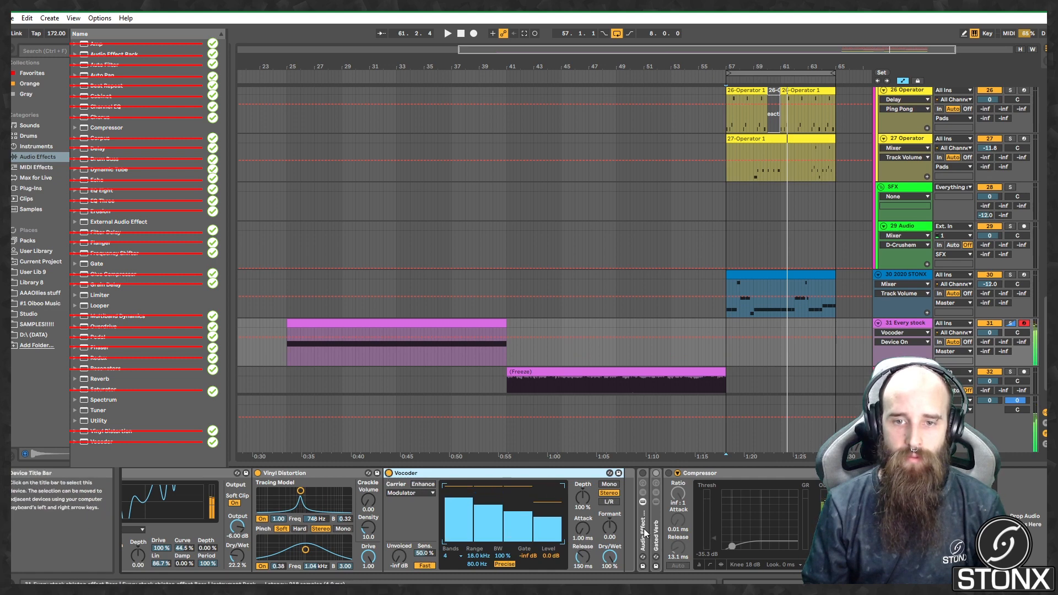
Step: Switch on the Audio Effect Rack and unfold its Gated Verb to show the Reverb and Gate settings
click(642, 502)
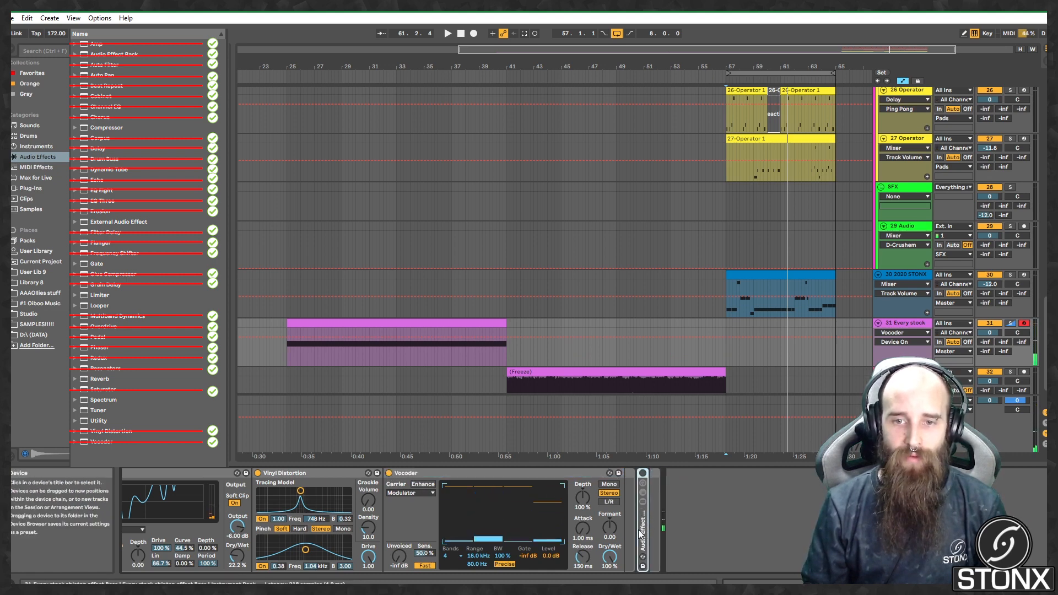
click(643, 502)
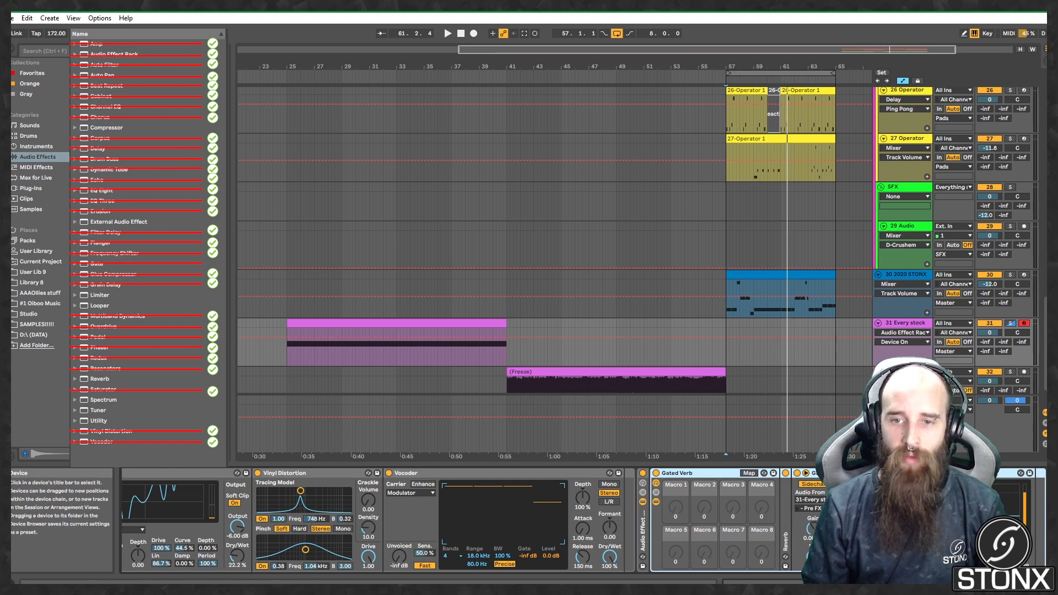
double_click(788, 527)
click(937, 582)
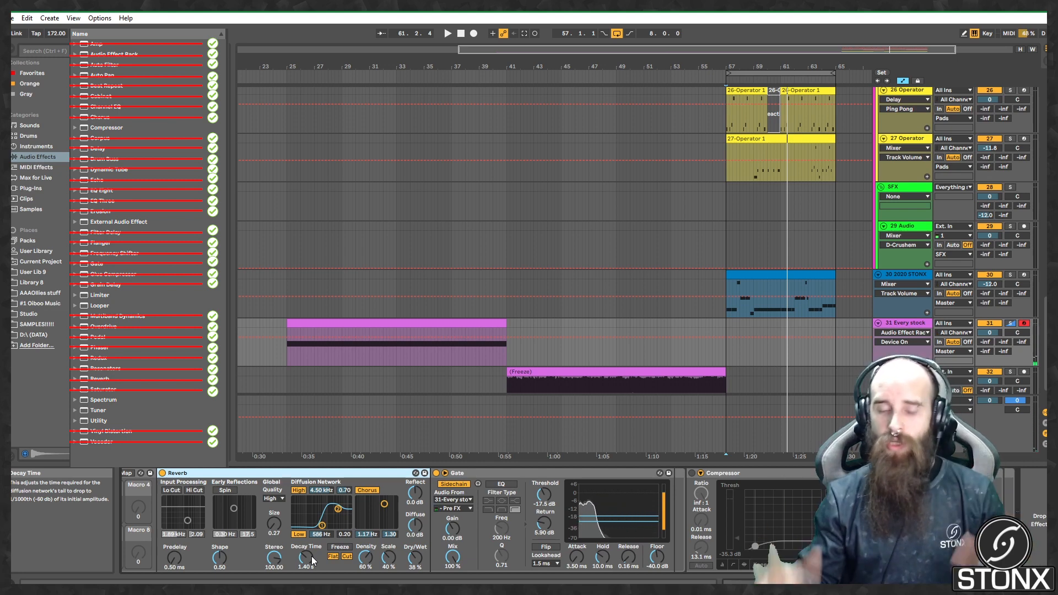
Step: Switch on the Compressor after the Gate and set its sidechain audio source to Kick
click(779, 472)
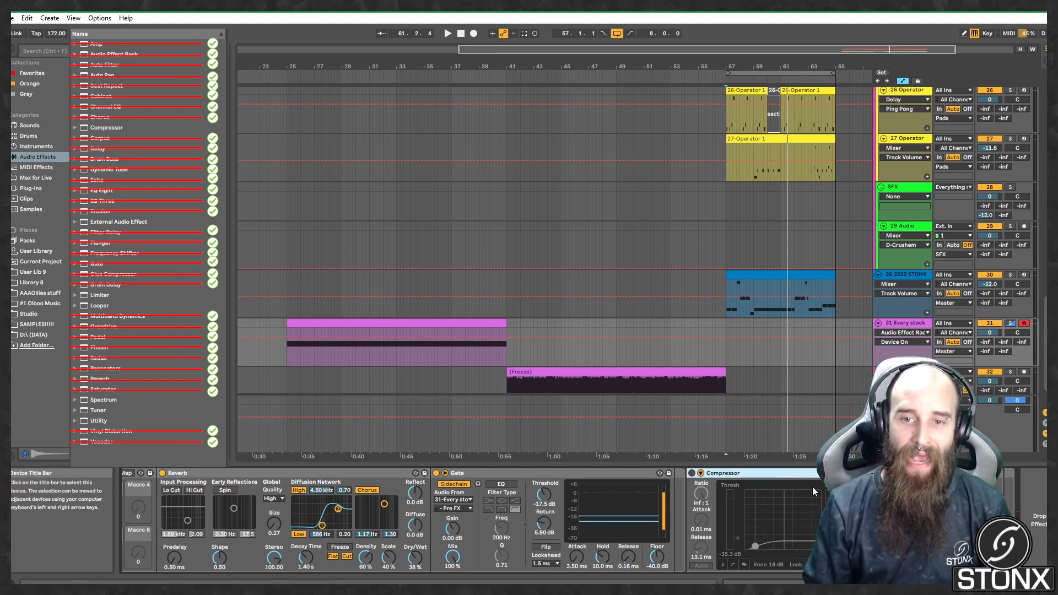
click(691, 473)
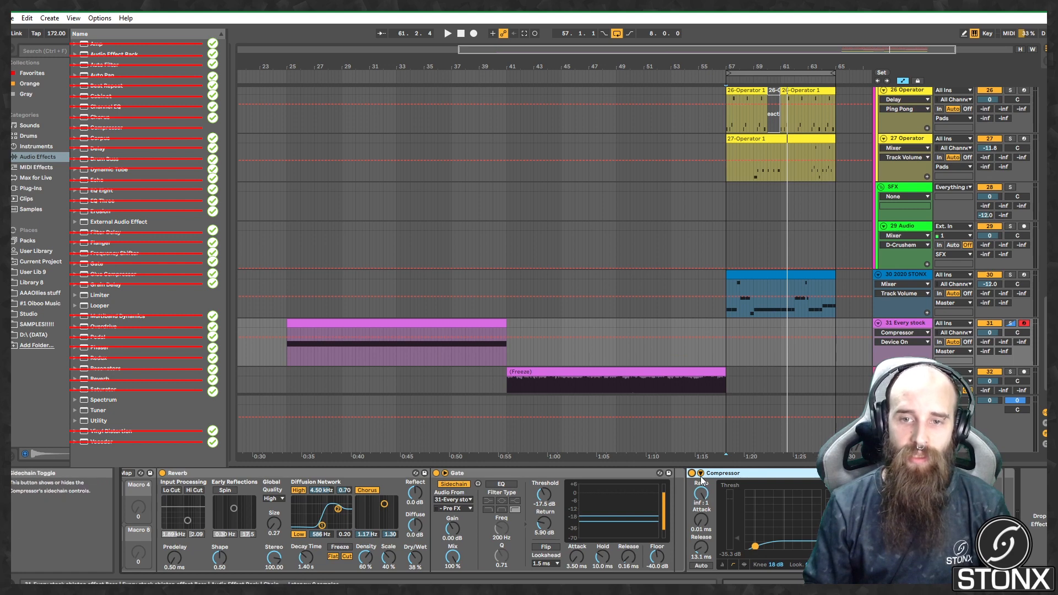
click(701, 476)
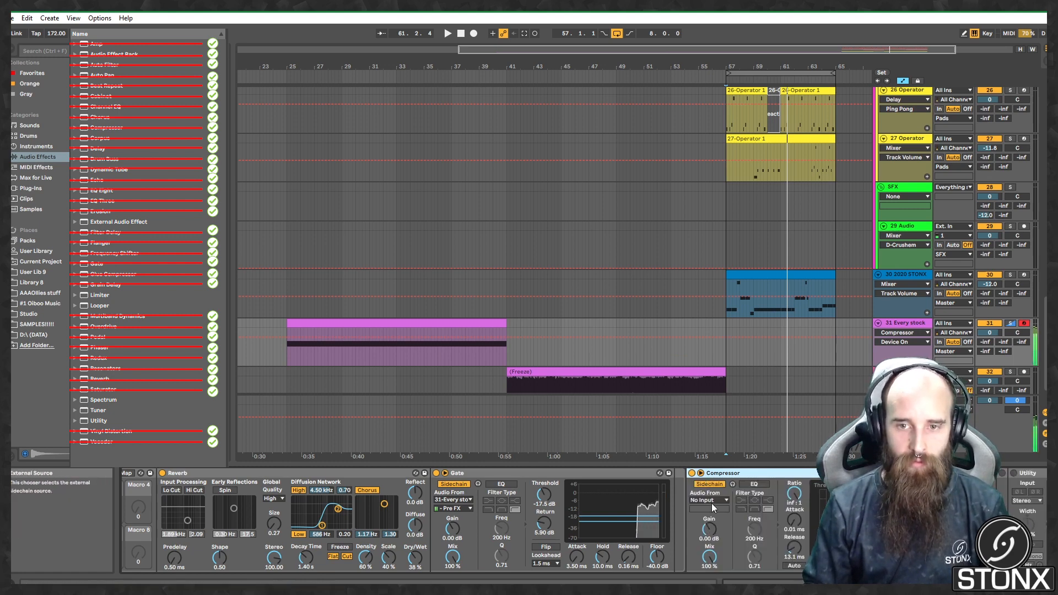
click(710, 500)
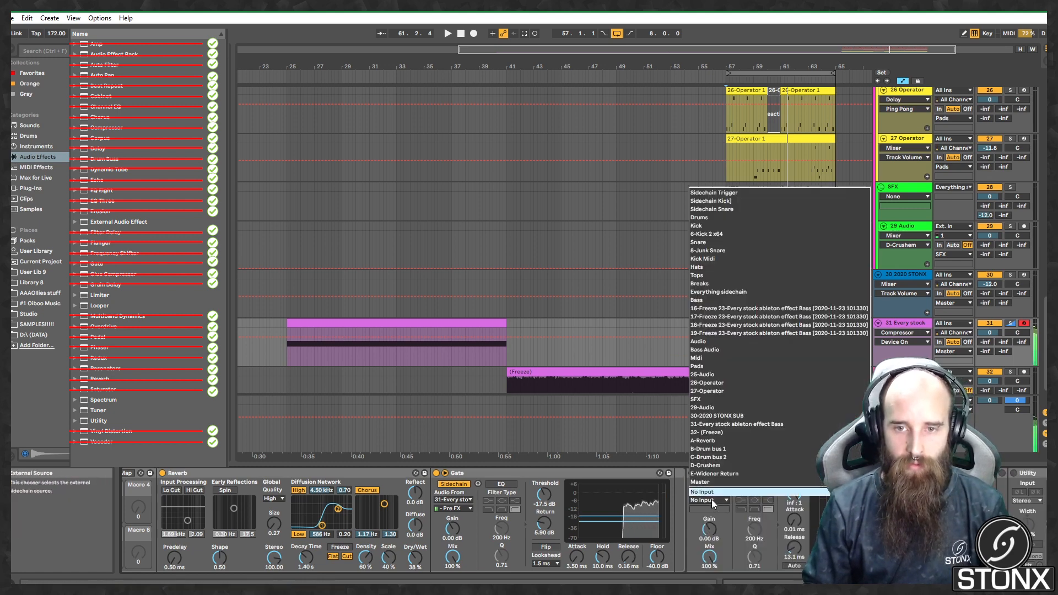
click(699, 226)
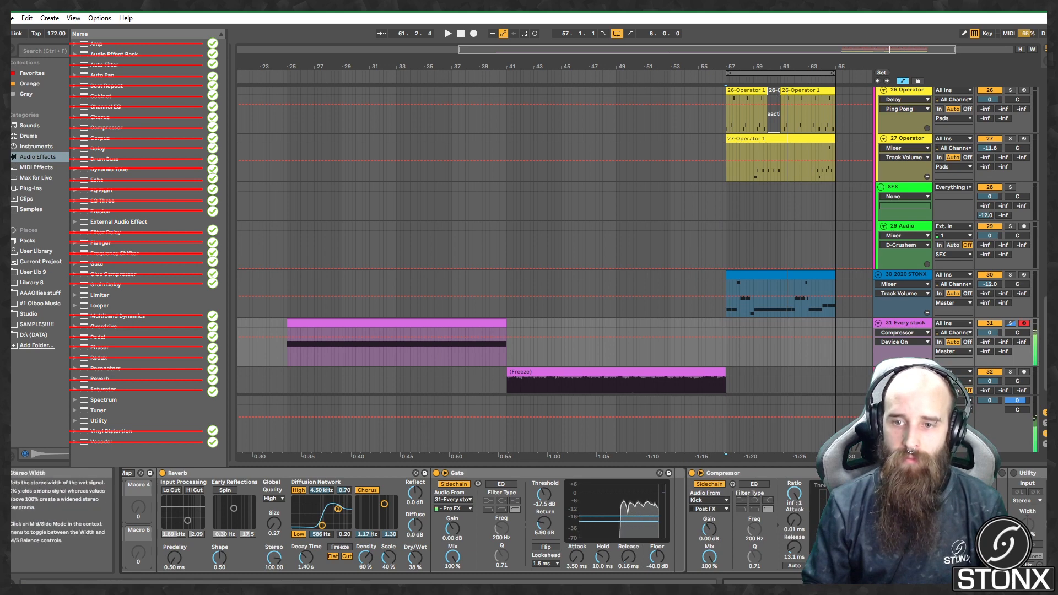
Step: Switch on the final EQ Eight, compare the sound with it bypassed and active, and leave it on
click(1026, 472)
click(981, 582)
click(1004, 582)
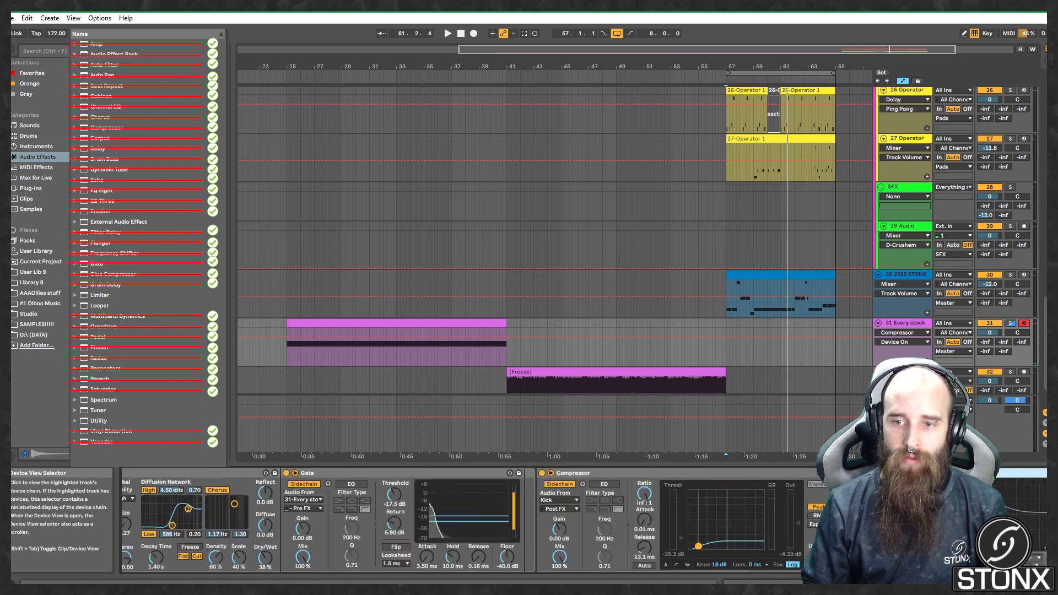
click(619, 474)
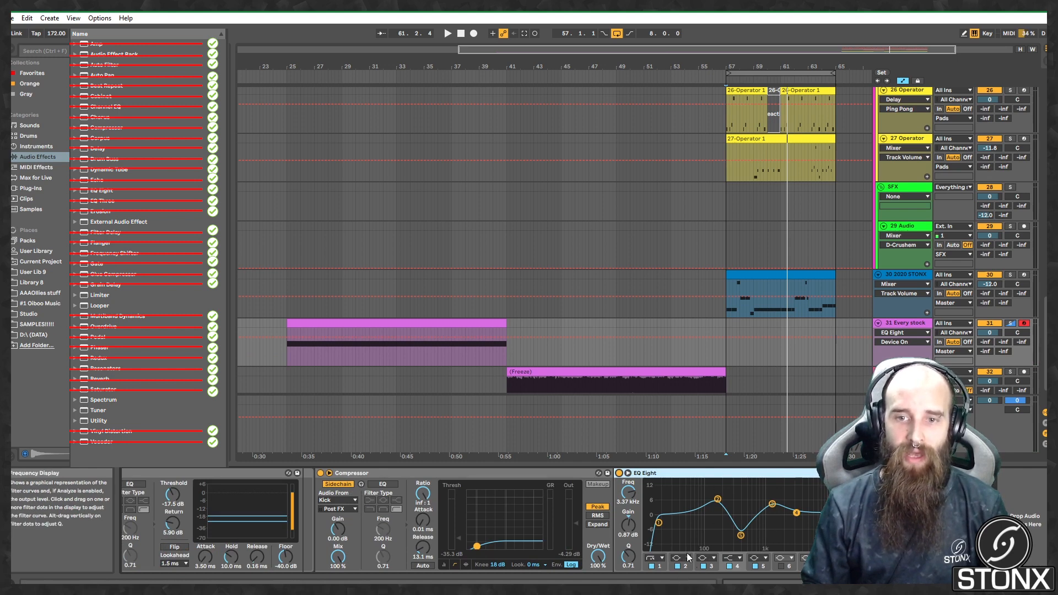
click(618, 474)
click(619, 474)
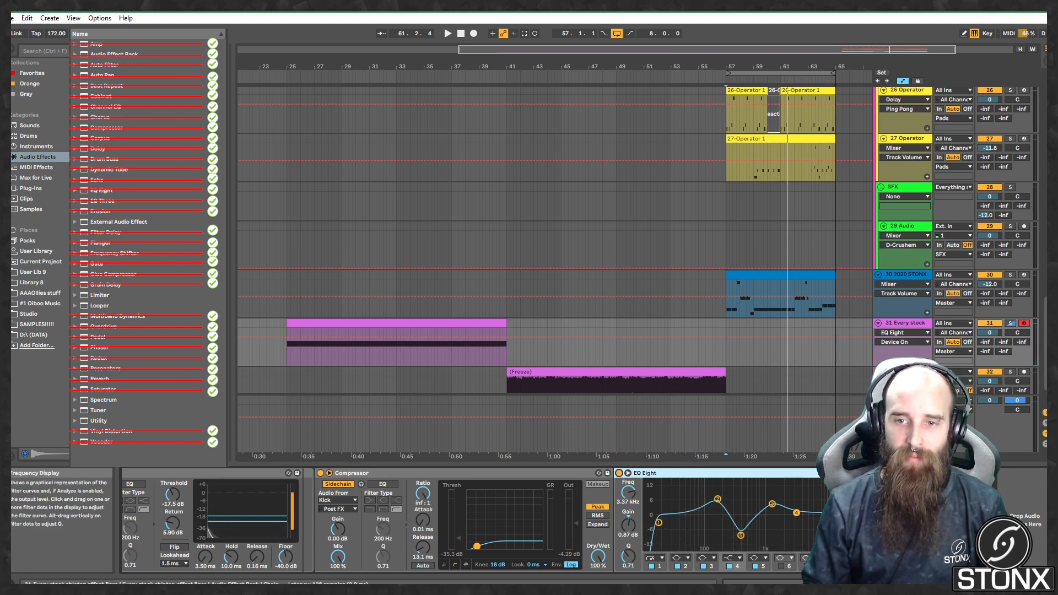
Step: Switch on Limiter and Utility at the end of the effect chain
double_click(895, 504)
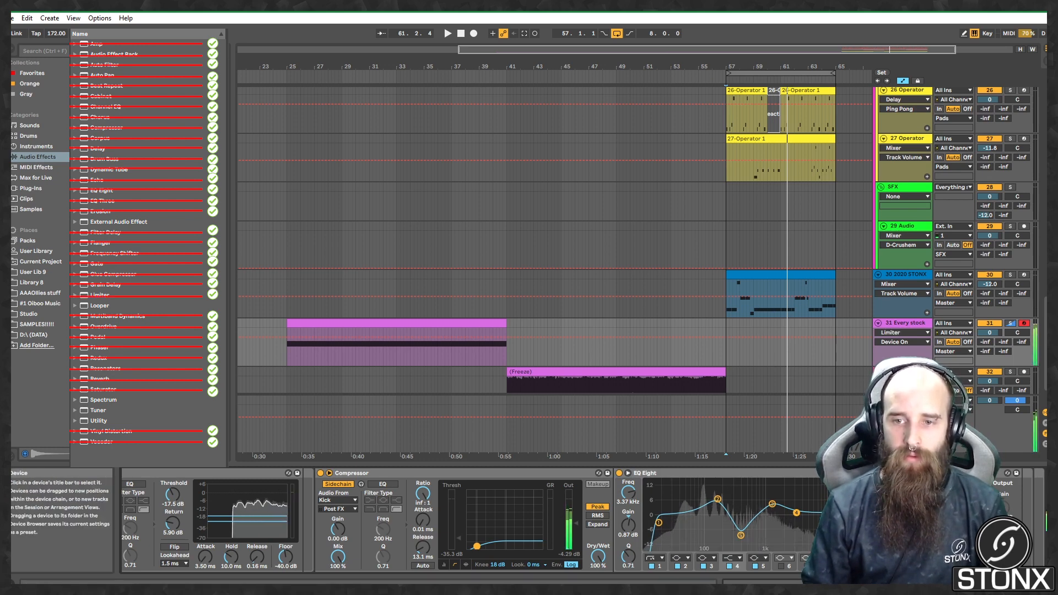
click(1040, 473)
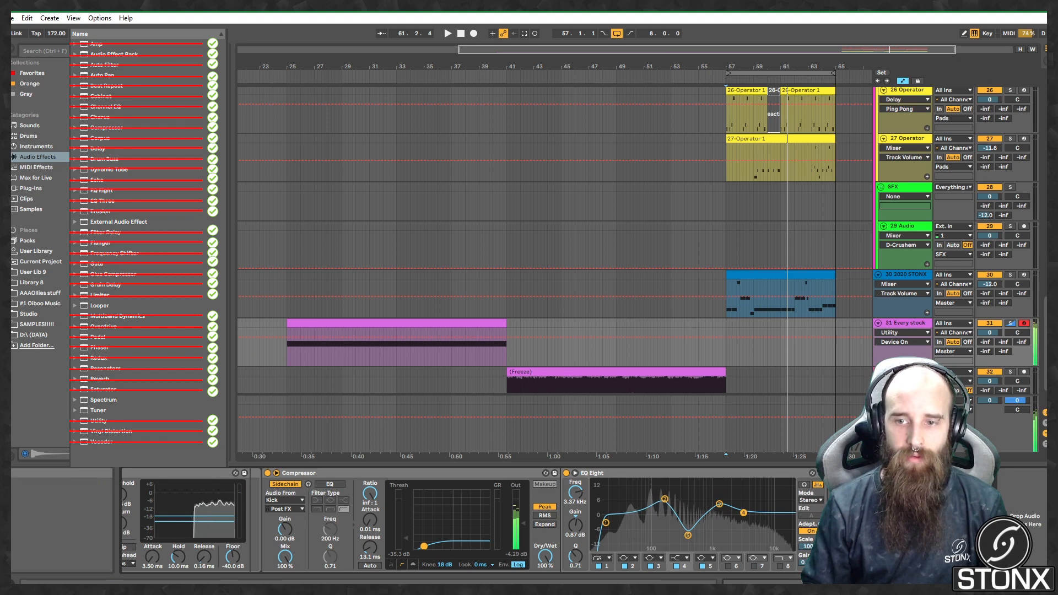
Step: Unsolo the first Instrument Rack chain and select the Sub chain to show its devices
click(894, 582)
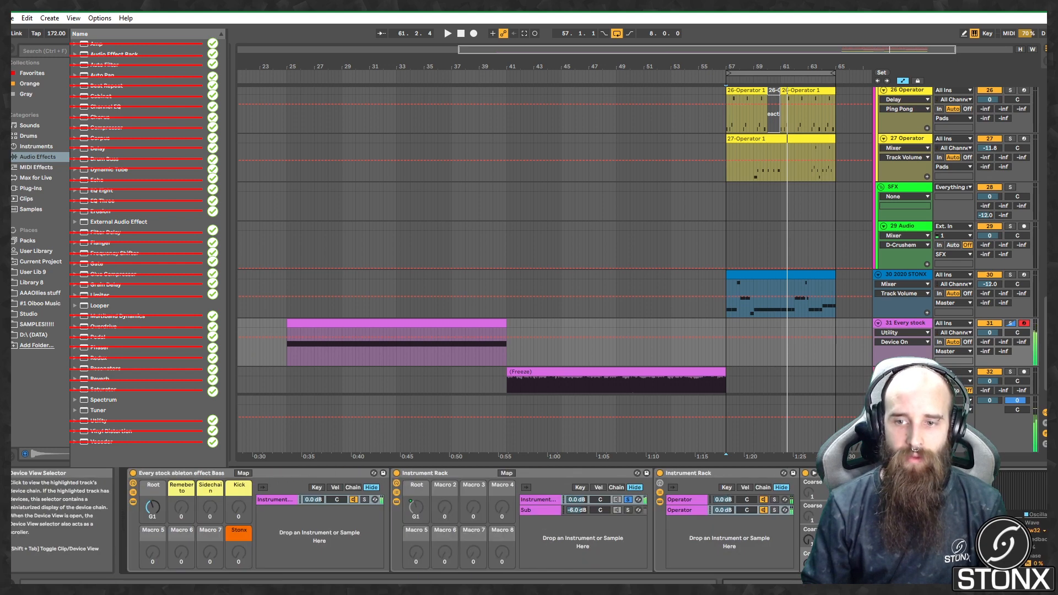
click(629, 499)
click(540, 511)
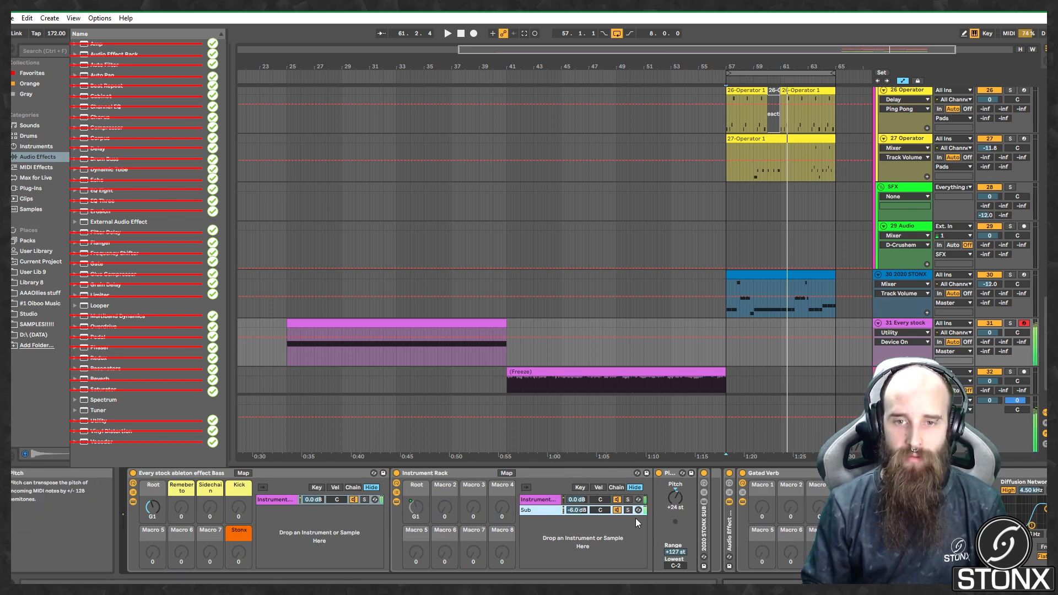
drag(860, 581, 901, 582)
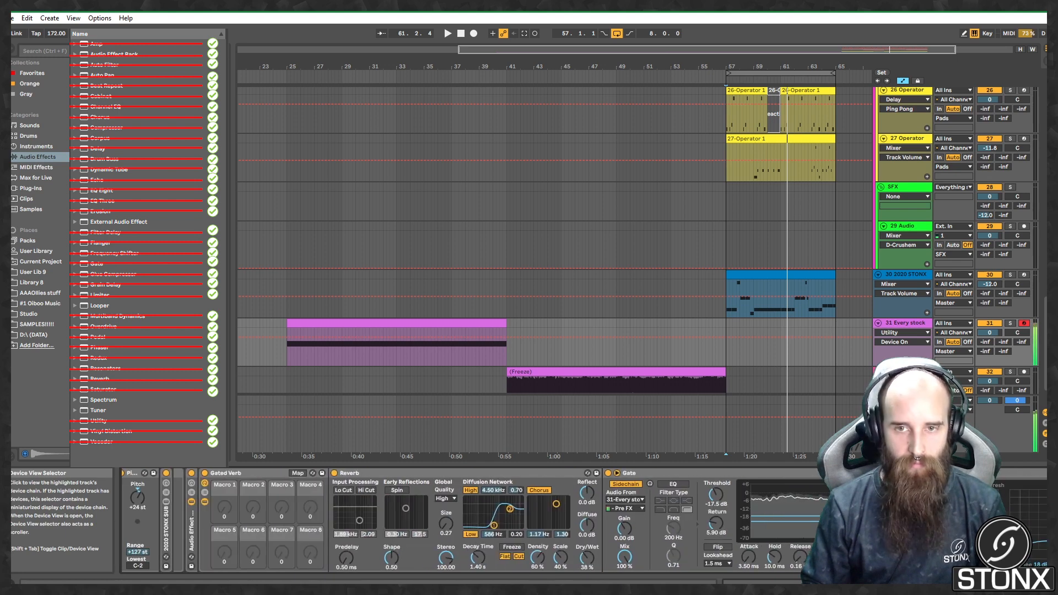
Step: Select the frozen bass clip on track 32 and play it from bar 41
click(594, 380)
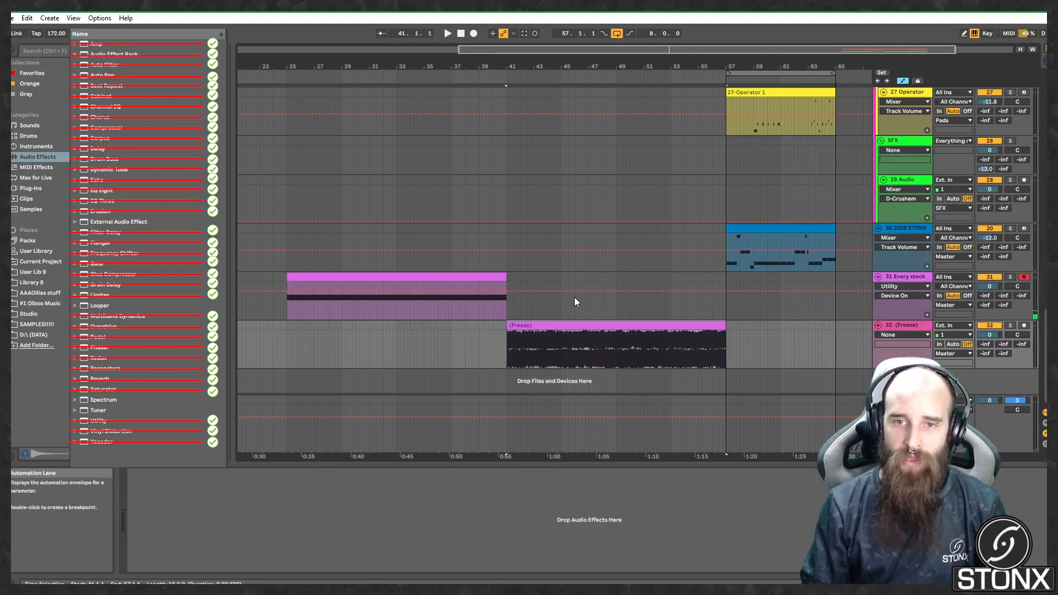
click(537, 326)
key(space)
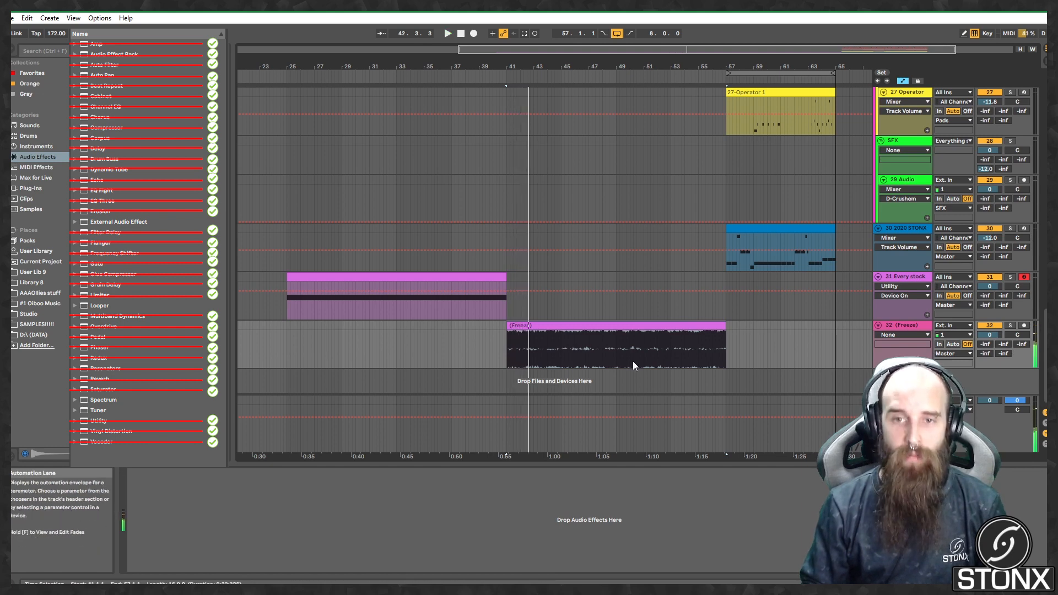
Step: Select the track 16 Freeze in the Bass group to show its sampler and Glue Compressor
scroll(829, 370, up, 10)
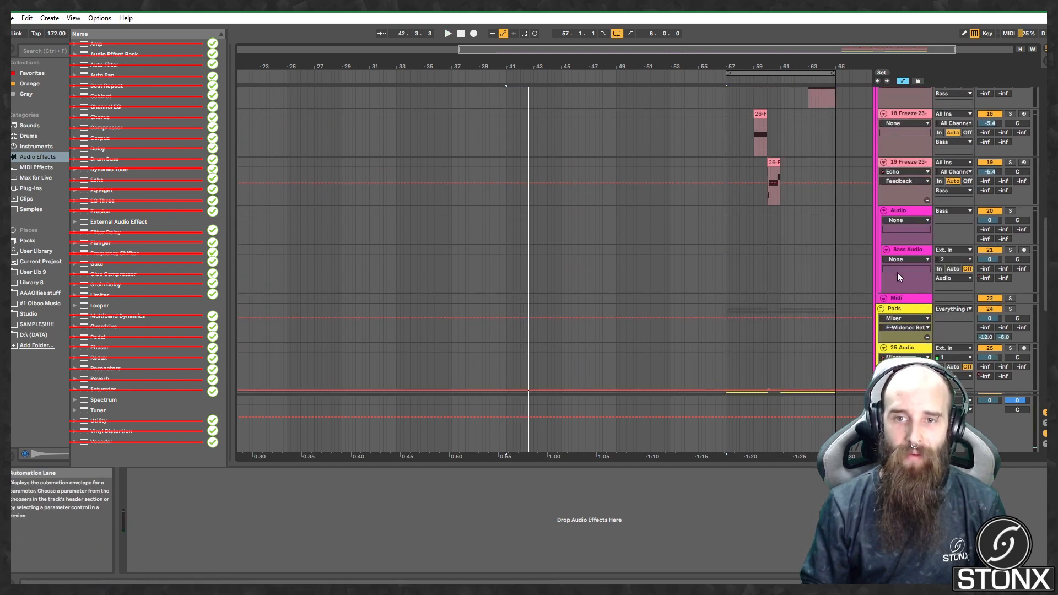
click(912, 117)
click(912, 171)
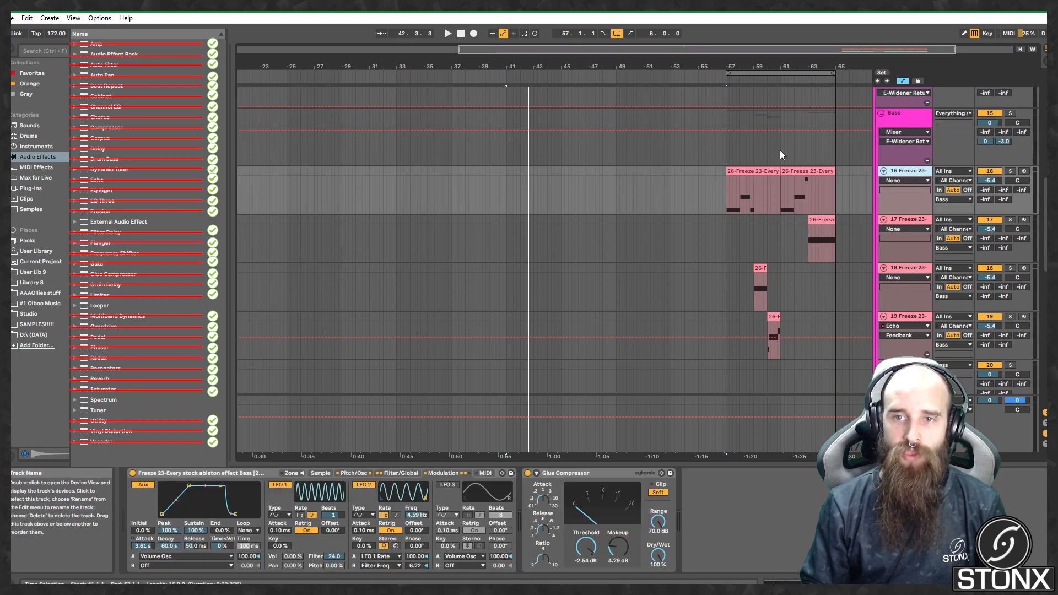
Step: Examine the Sample, Pitch/Osc and Modulation settings of track 16's sampler, with the bars 57–65 clips in view
click(408, 190)
drag(781, 67, 708, 91)
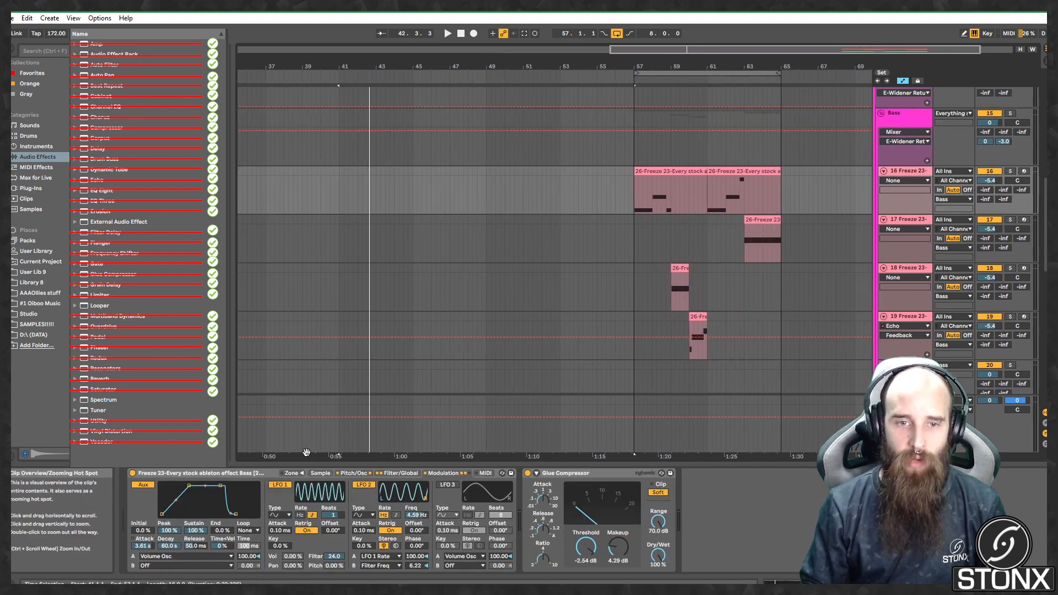
click(320, 473)
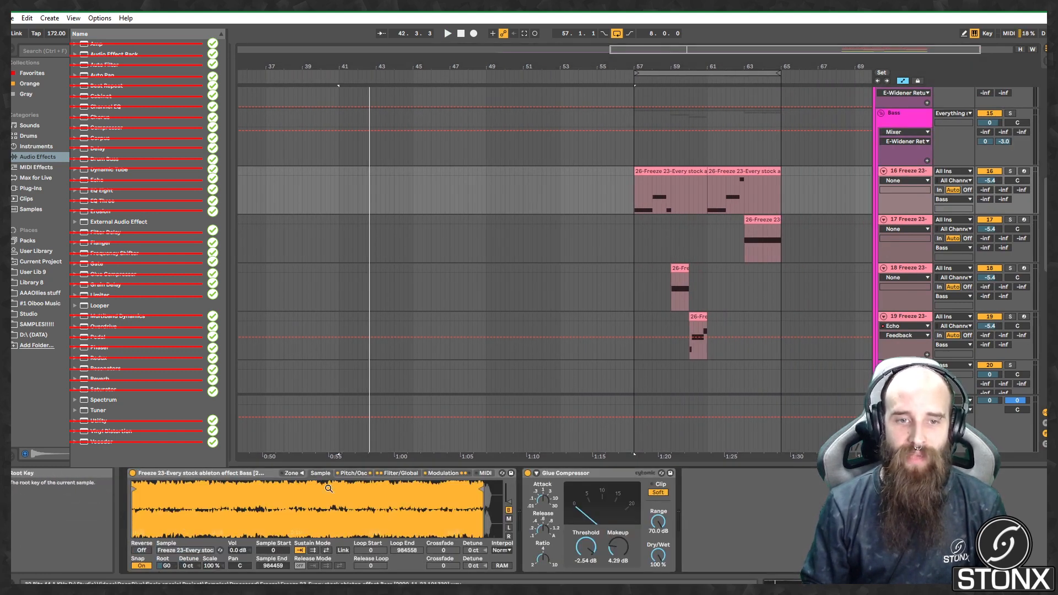
click(364, 472)
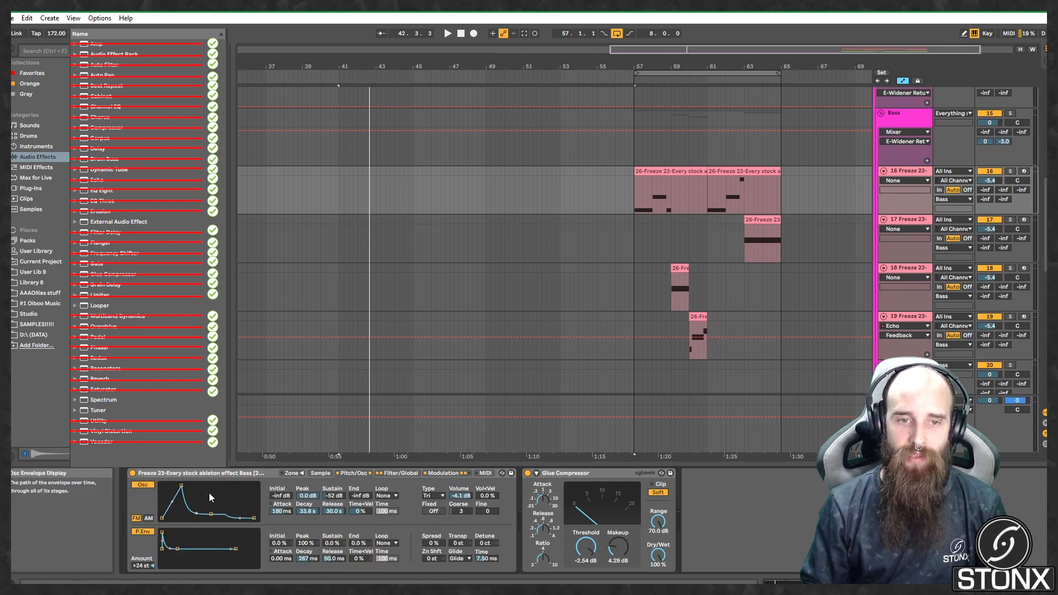
click(427, 473)
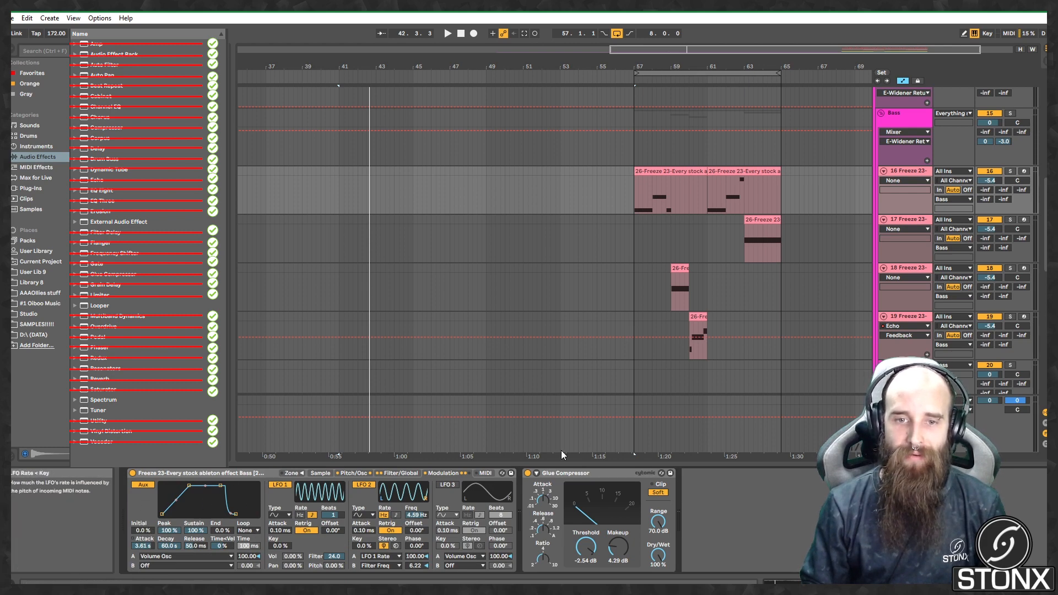
Step: Arm track 16 to audition its sampler and review the Pitch/Osc, Filter/Global and Modulation settings
click(1023, 171)
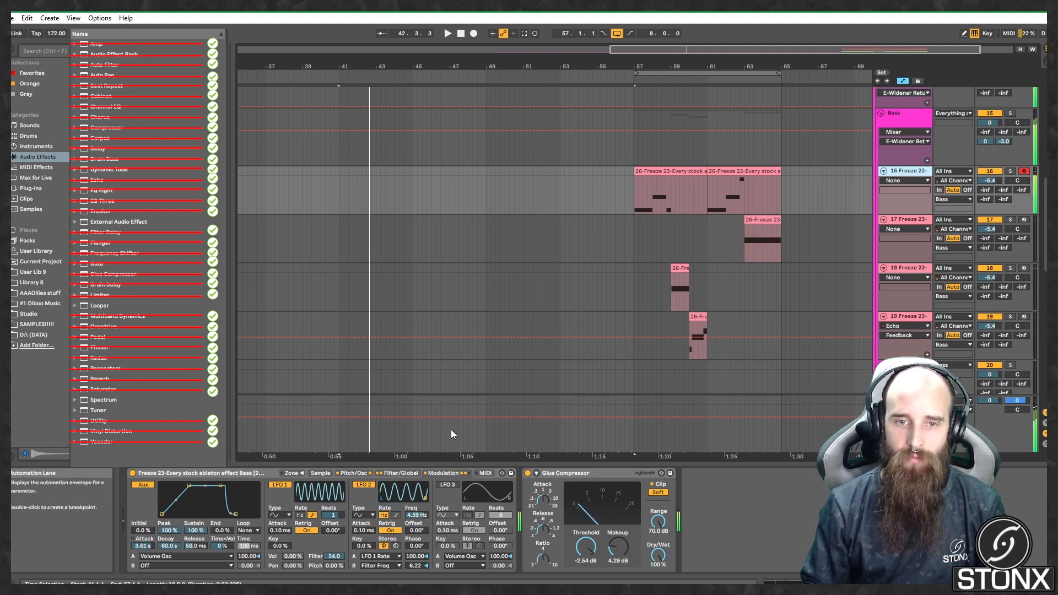
click(356, 472)
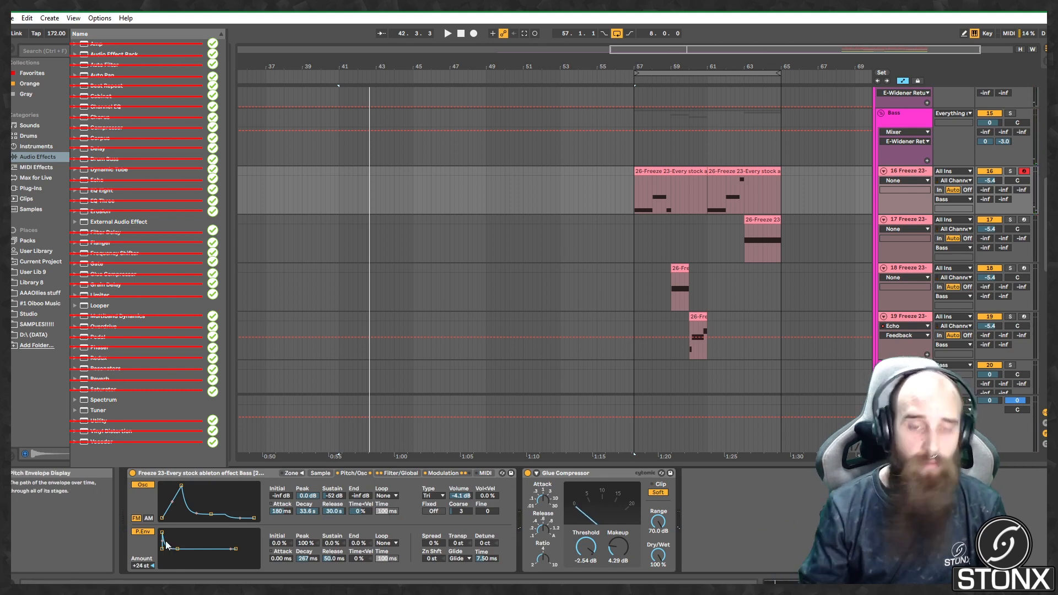
click(402, 472)
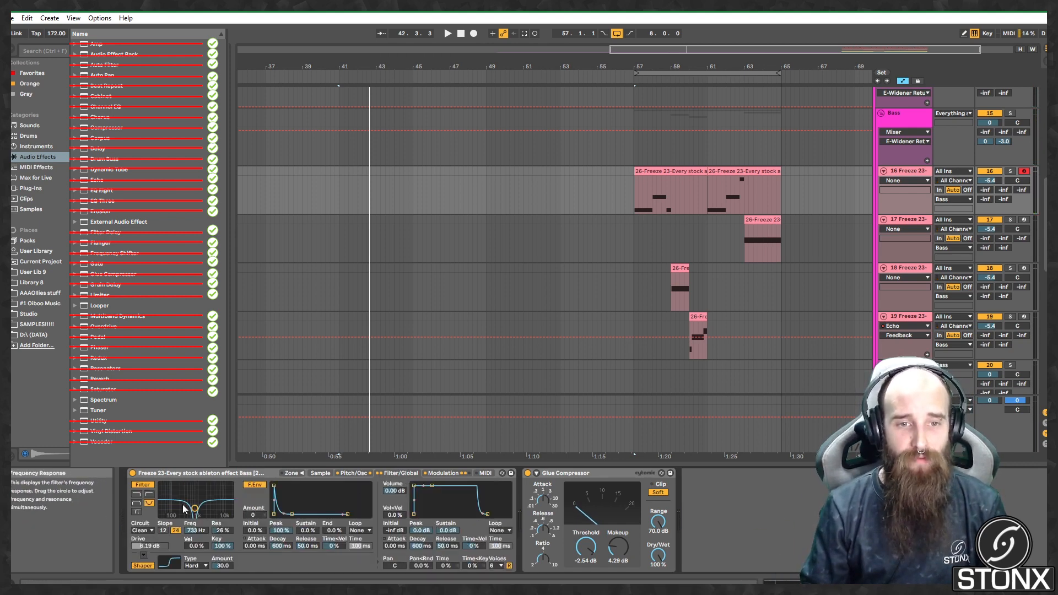
click(356, 474)
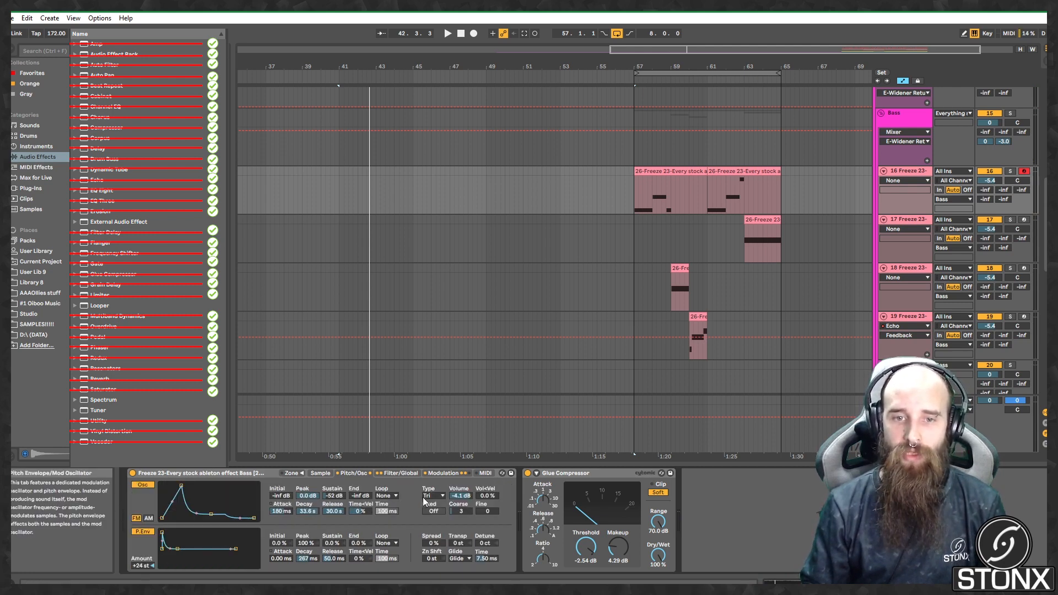
click(457, 473)
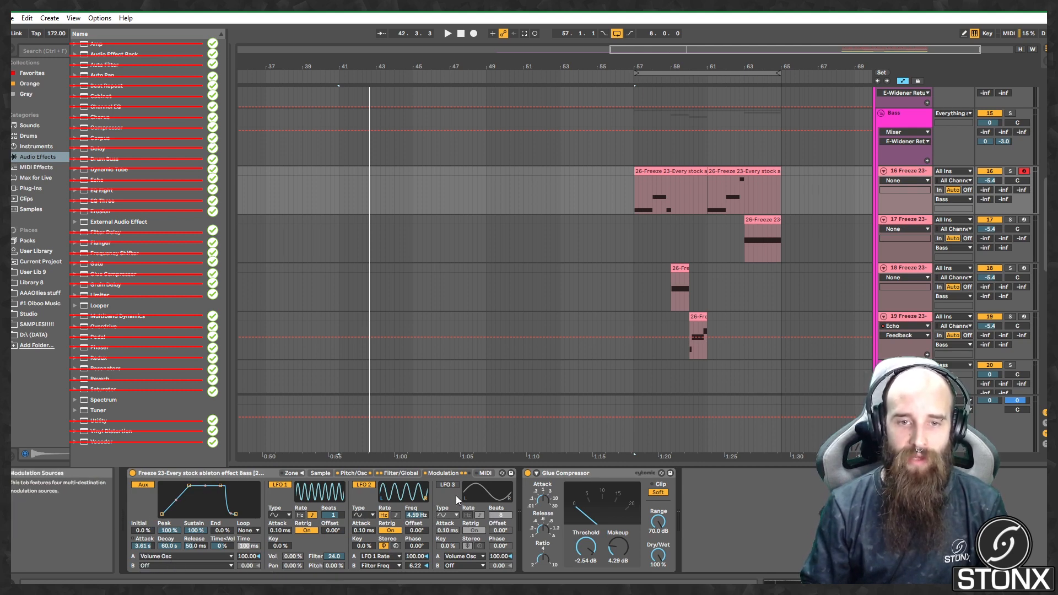
click(409, 475)
click(362, 477)
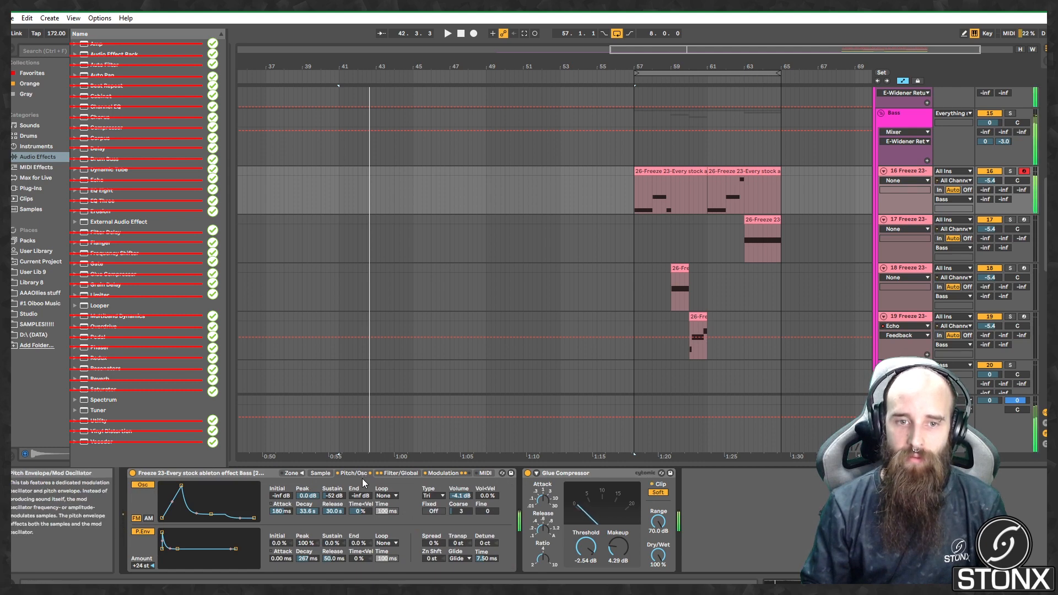
Step: Arm and solo Freeze tracks 17, 18 and 19 in turn to audition each bass variation and show its devices
click(914, 222)
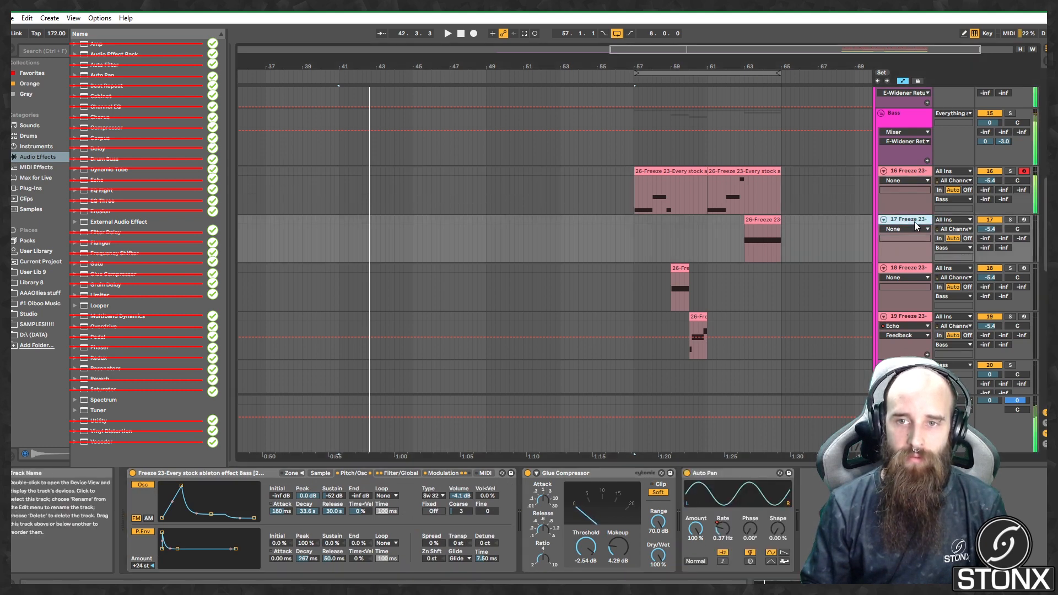
click(1010, 220)
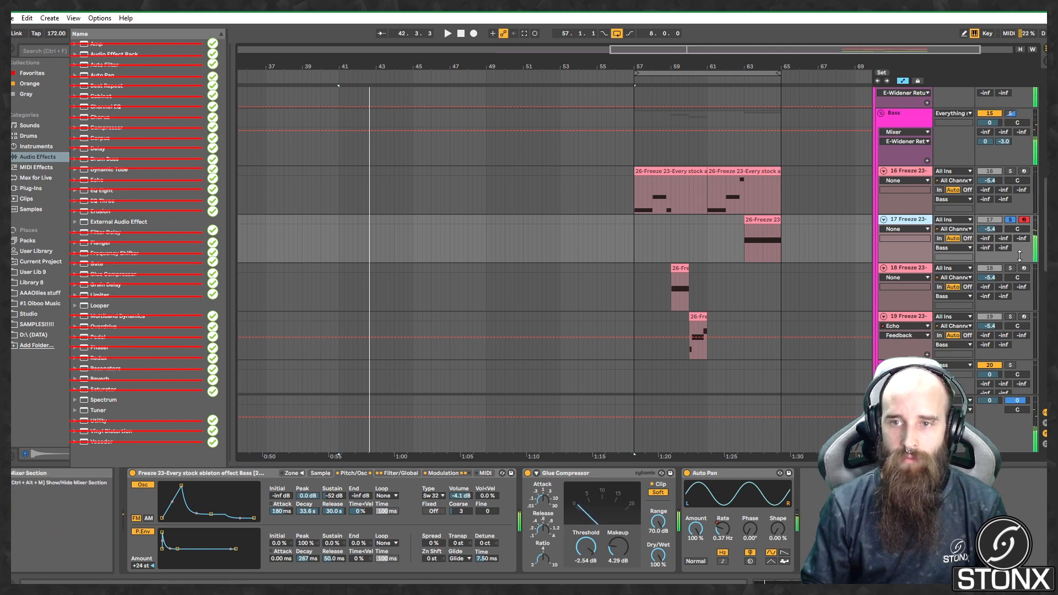
click(914, 267)
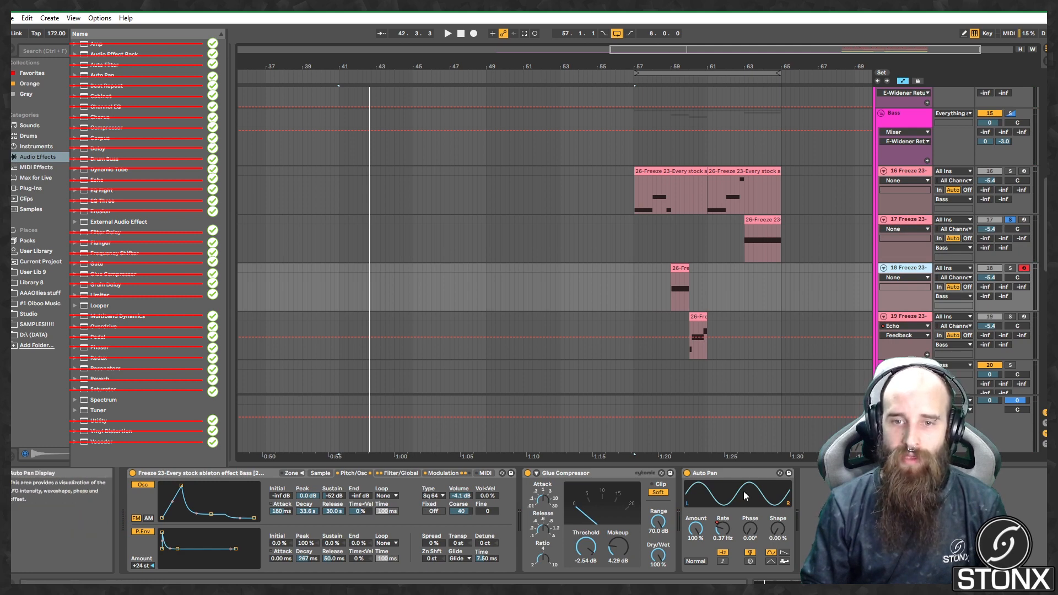
click(1010, 268)
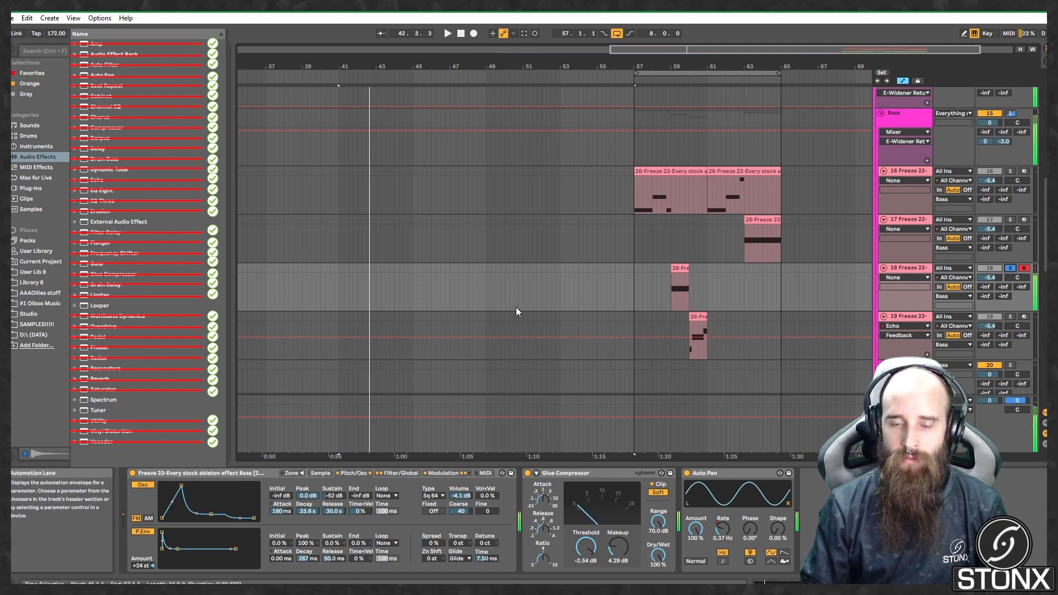
click(1010, 319)
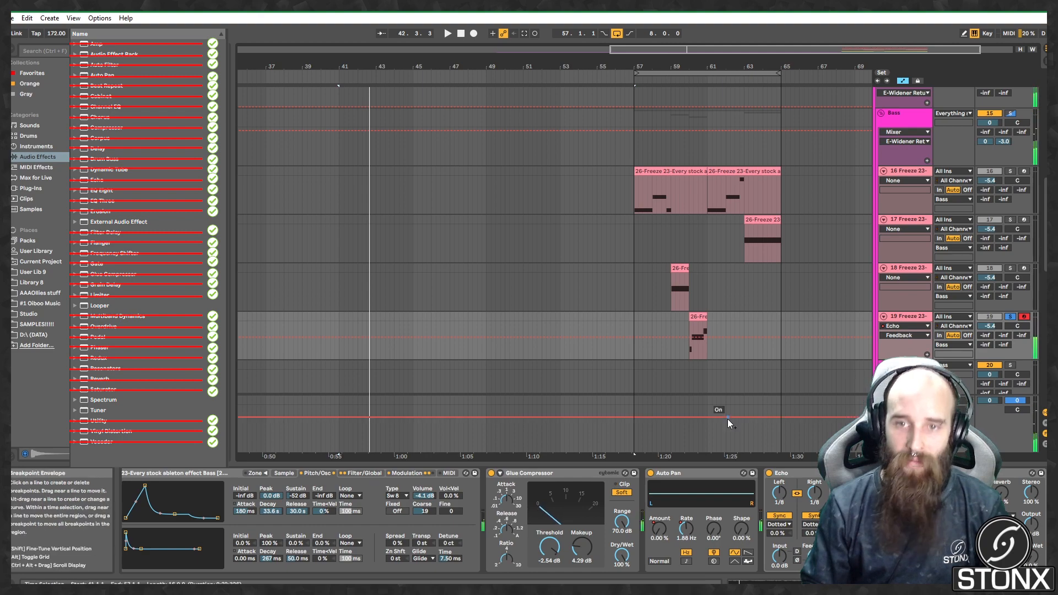
Step: Select track 31 Every stock to show its device chain
scroll(670, 358, down, 1)
scroll(670, 358, down, 10)
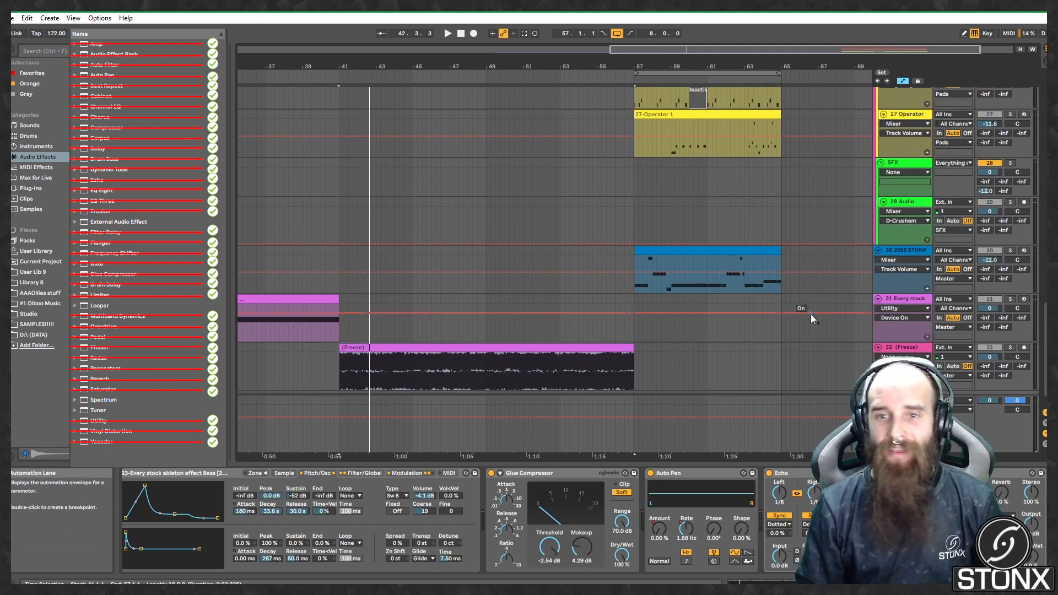
click(920, 278)
scroll(772, 333, up, 10)
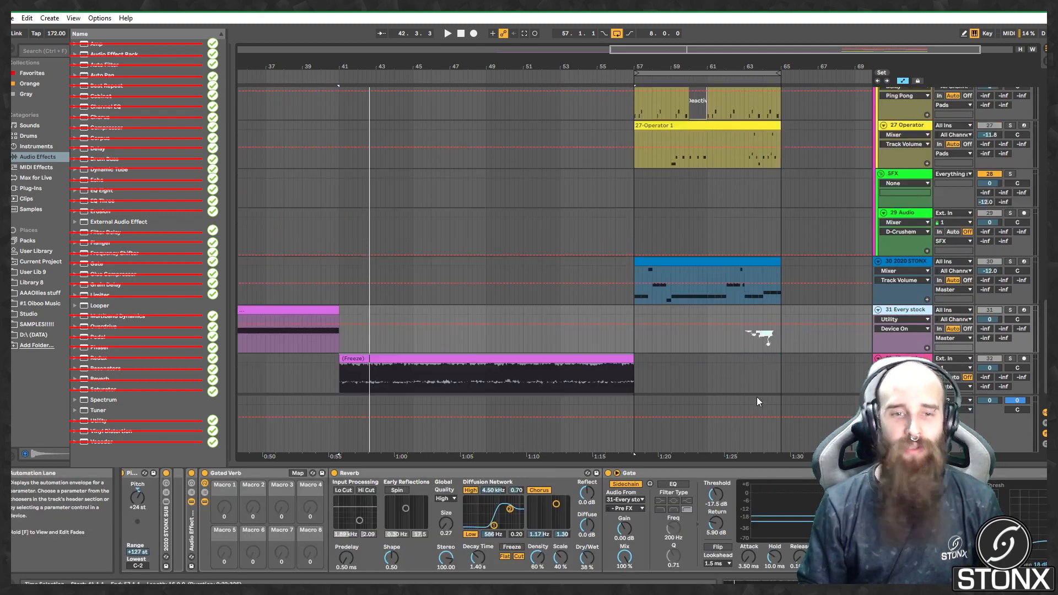
Step: Select track 16, clear the solo through the Bass group and play the arrangement from just before bar 57
click(899, 226)
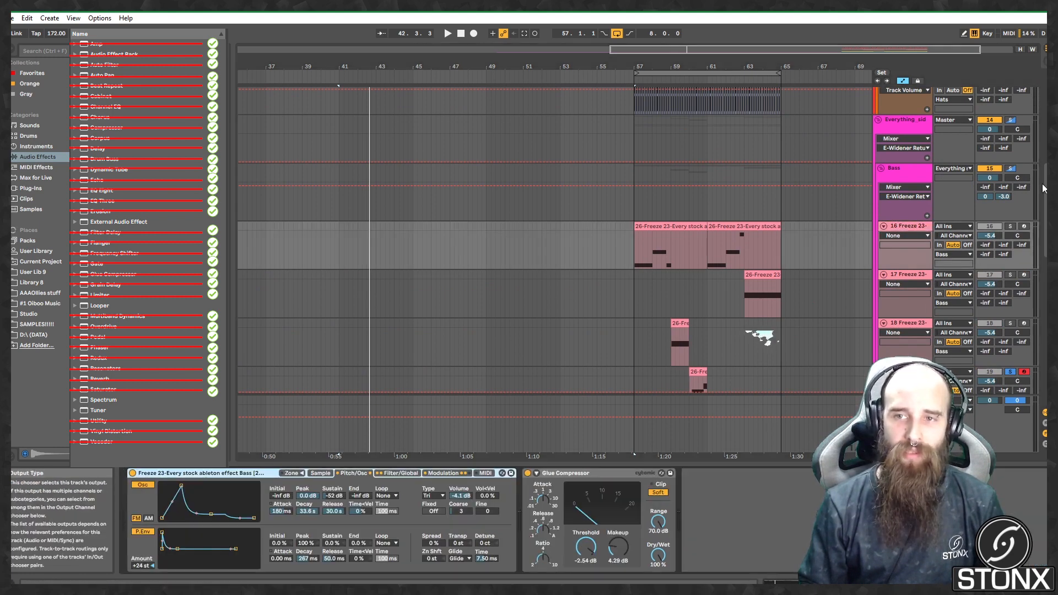
click(1009, 168)
click(630, 141)
key(space)
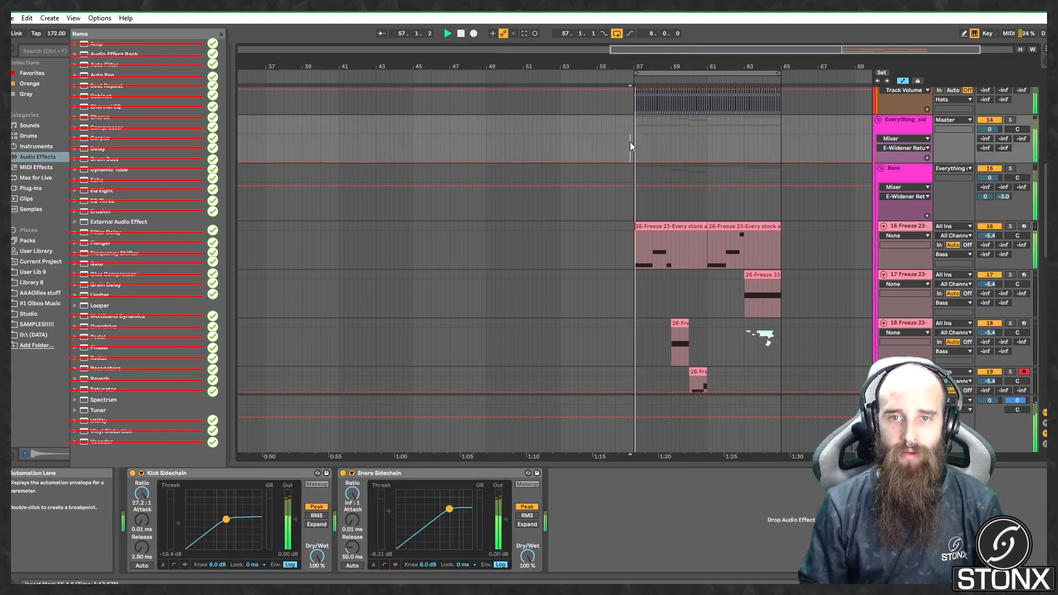
Step: Look over the bass, drum, hat and pad tracks while the loop from bar 57 to 65 plays, and stop playback
drag(831, 49, 888, 61)
scroll(761, 255, down, 5)
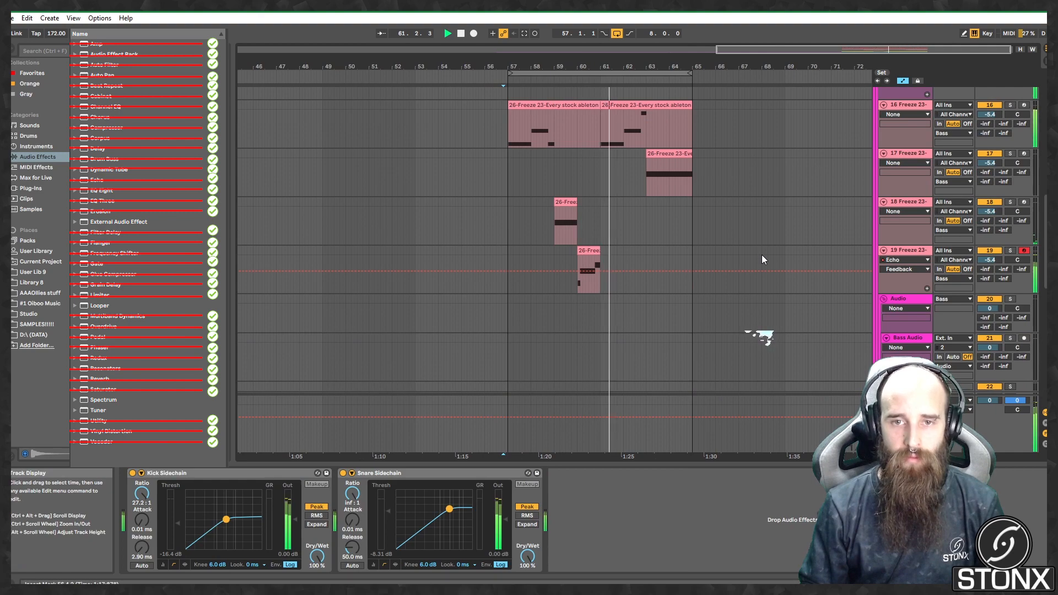
scroll(749, 218, up, 3)
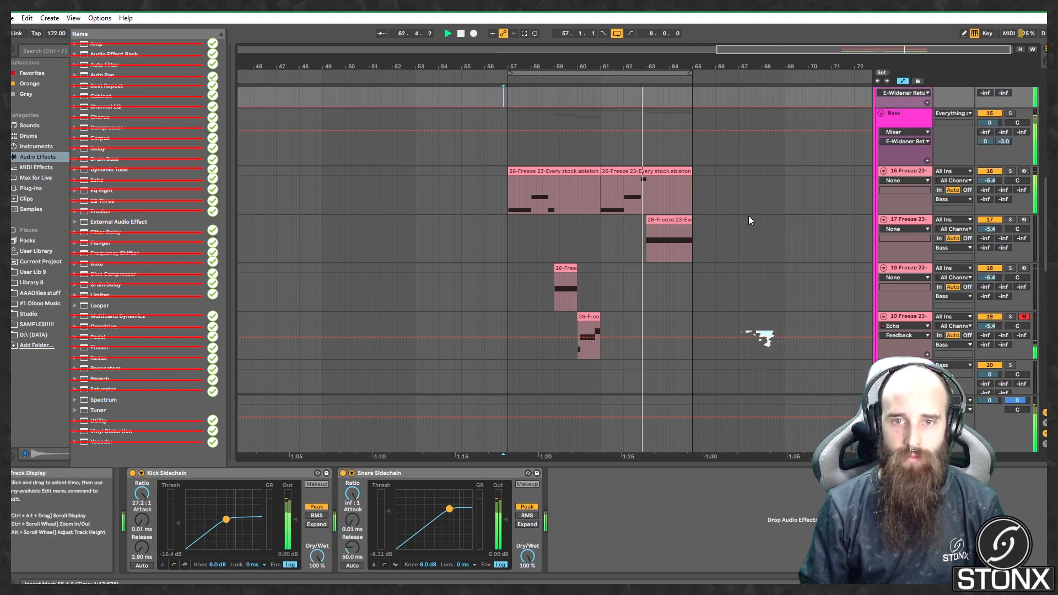
scroll(746, 231, up, 15)
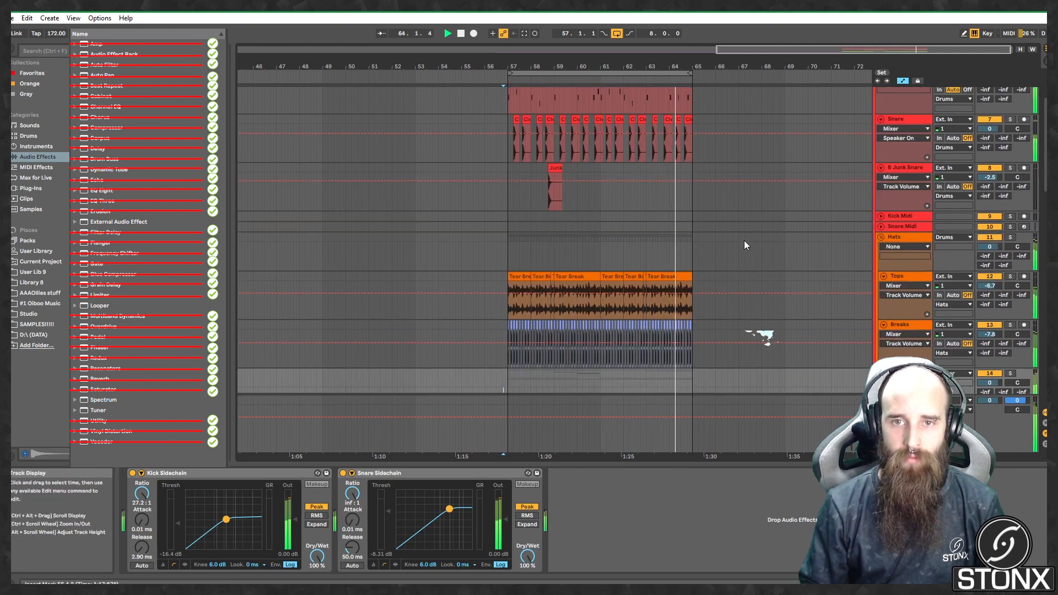
scroll(744, 240, down, 15)
scroll(744, 240, up, 10)
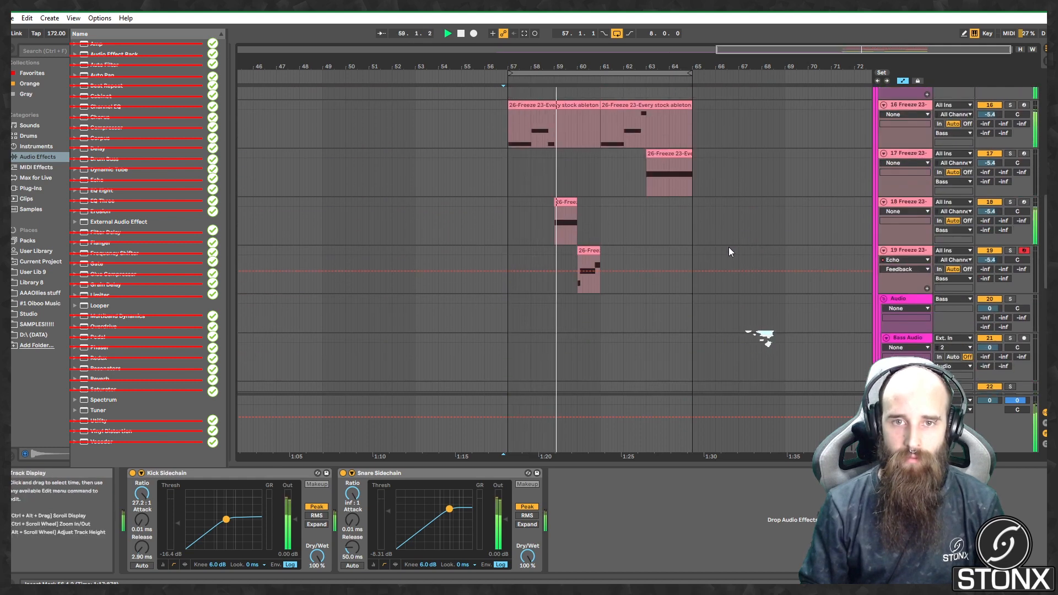
scroll(728, 248, down, 10)
scroll(728, 248, up, 4)
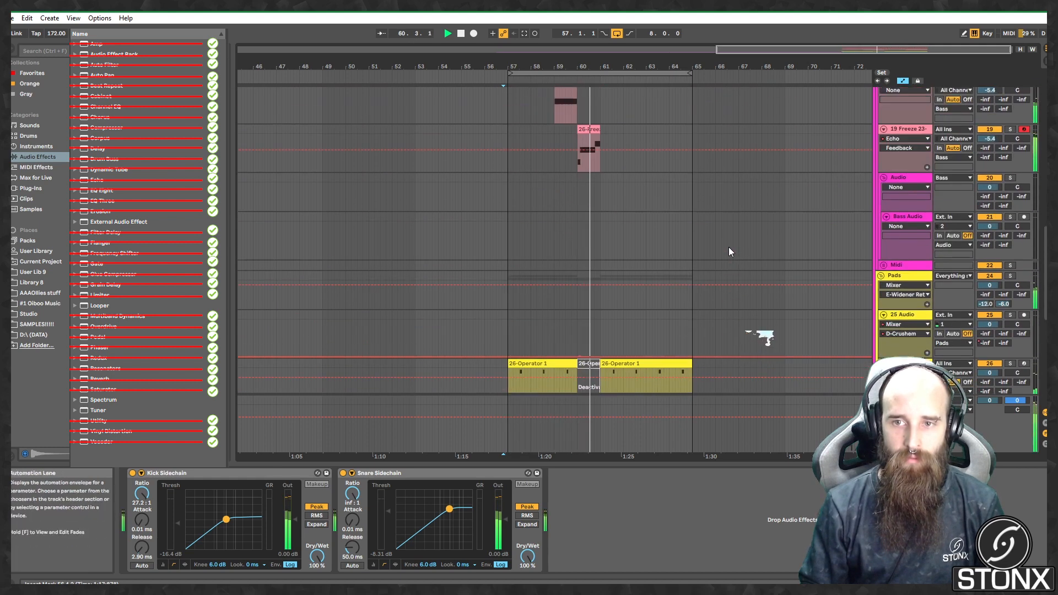
scroll(729, 248, up, 6)
scroll(729, 248, up, 12)
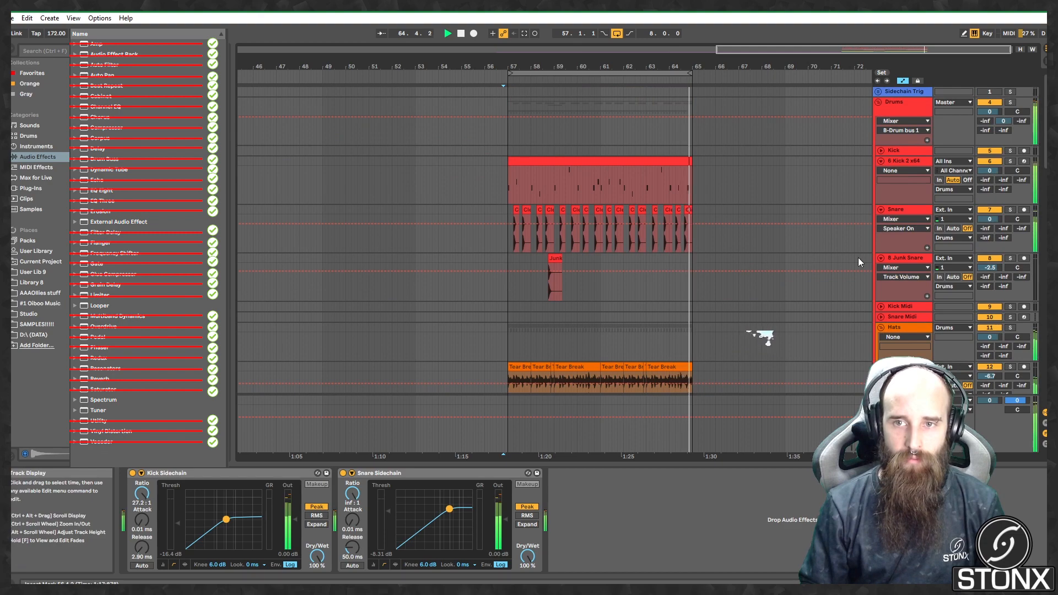
key(space)
scroll(745, 273, down, 12)
scroll(712, 257, up, 5)
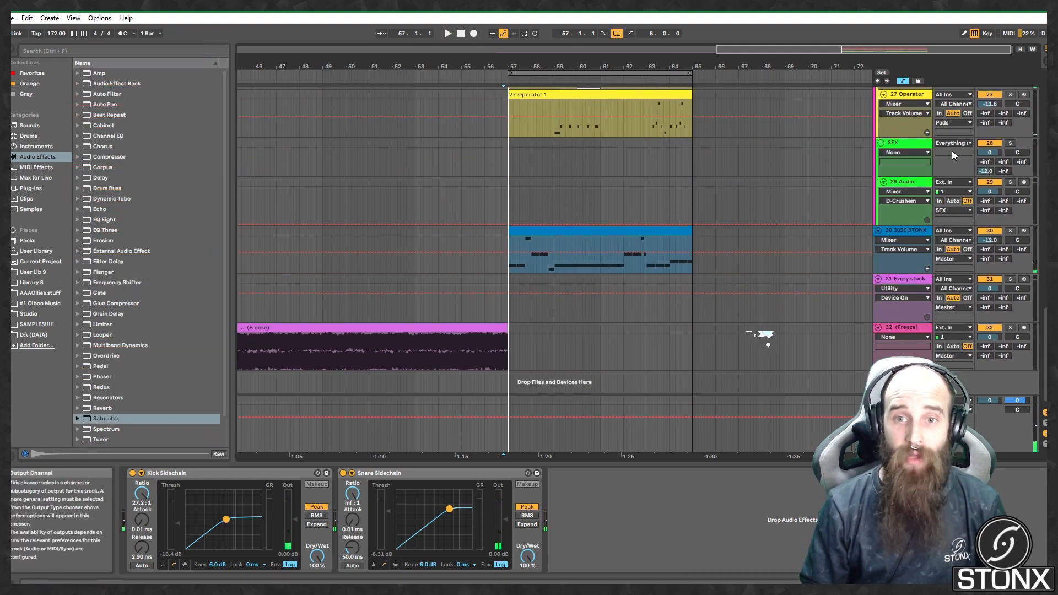